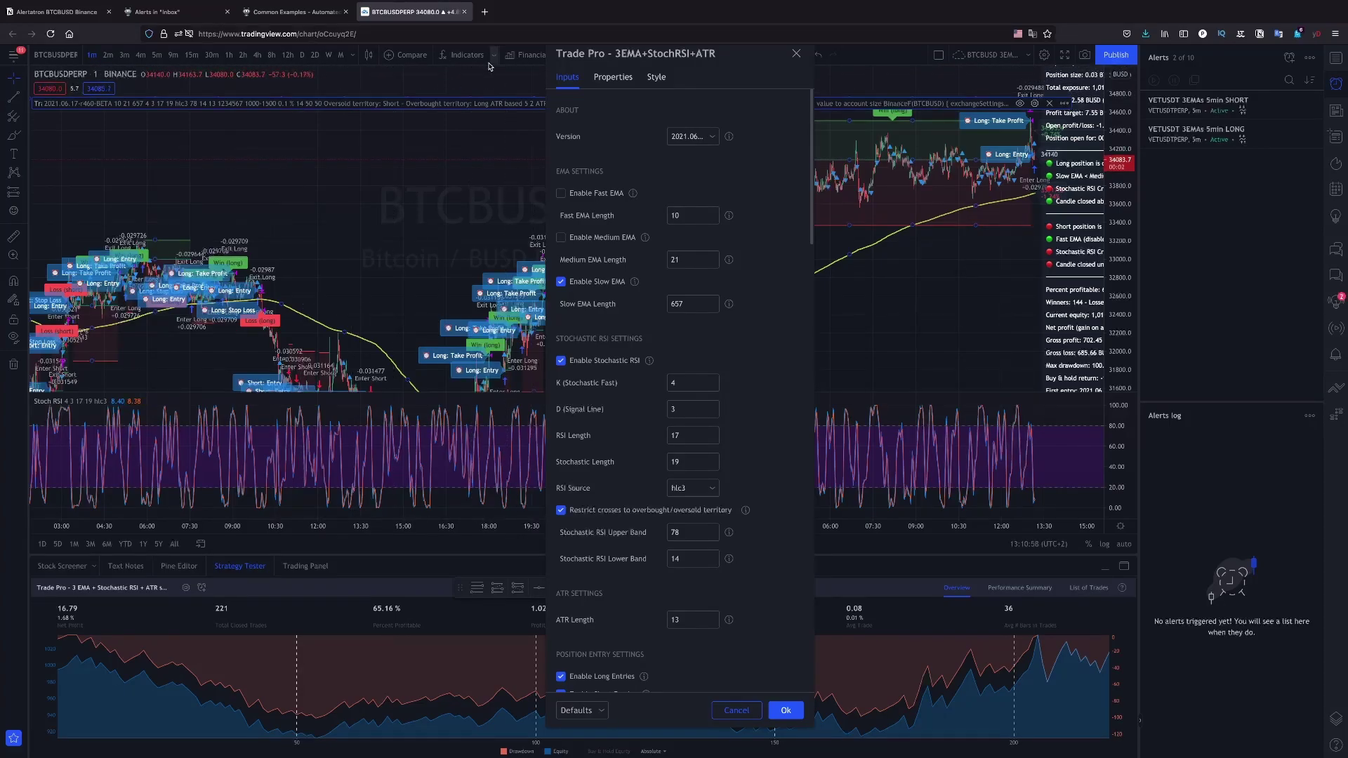
Reload the Alertatron inbox to list the recent BinanceF BTCBUSD and VETUSDT alert commands
{"action": "left_click", "coordinate": [169, 12]}
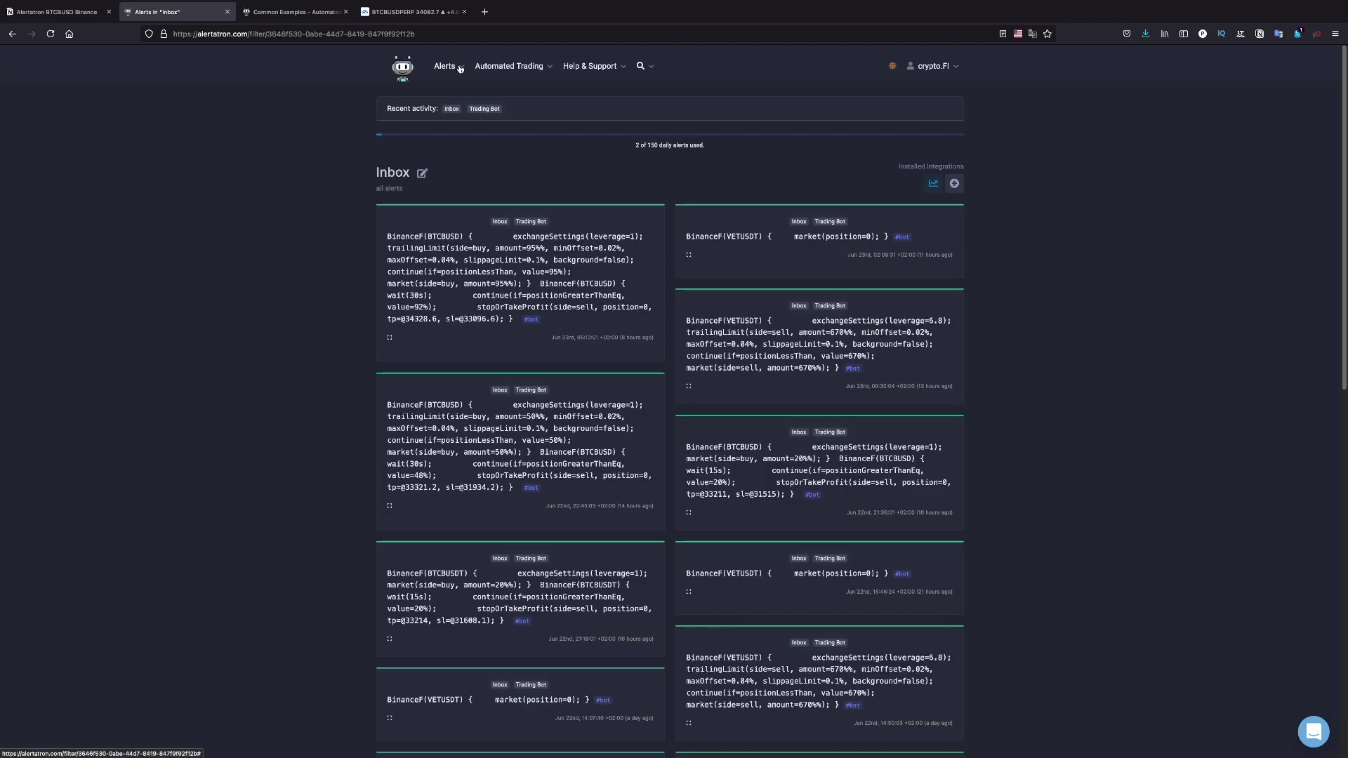
{"action": "left_click", "coordinate": [452, 110]}
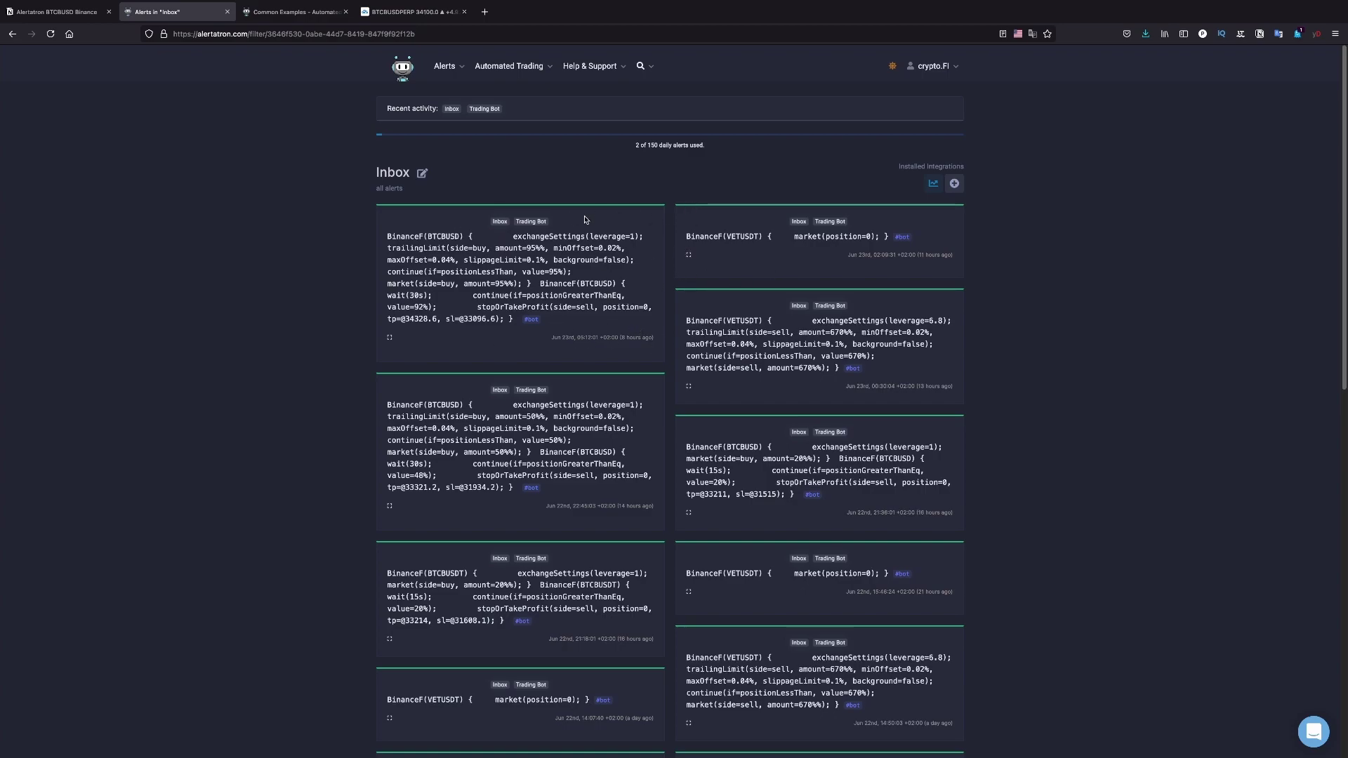
{"action": "mouse_move", "coordinate": [641, 145]}
Go to Manage API Keys, review the installed BinanceF Binance Futures key, and open the Exchange list
{"action": "left_click", "coordinate": [547, 70]}
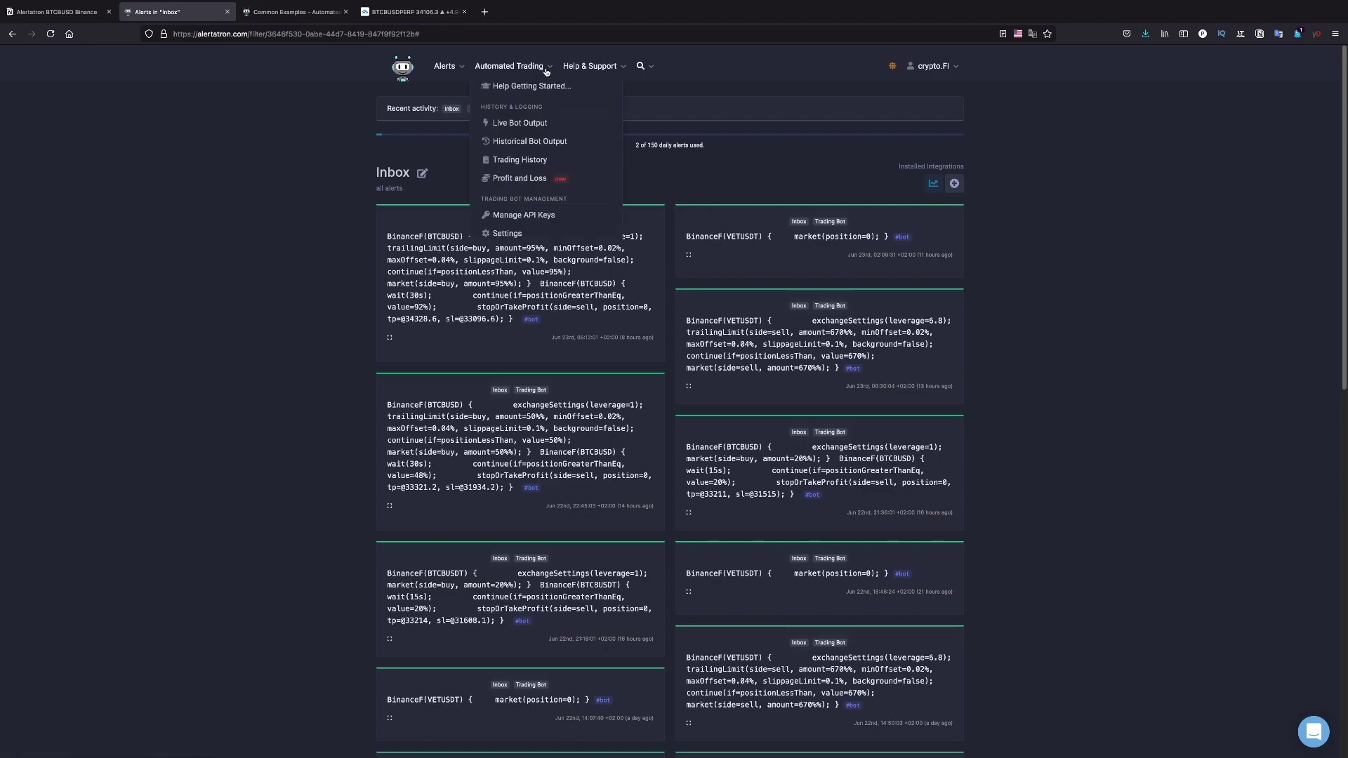
{"action": "left_click", "coordinate": [545, 216]}
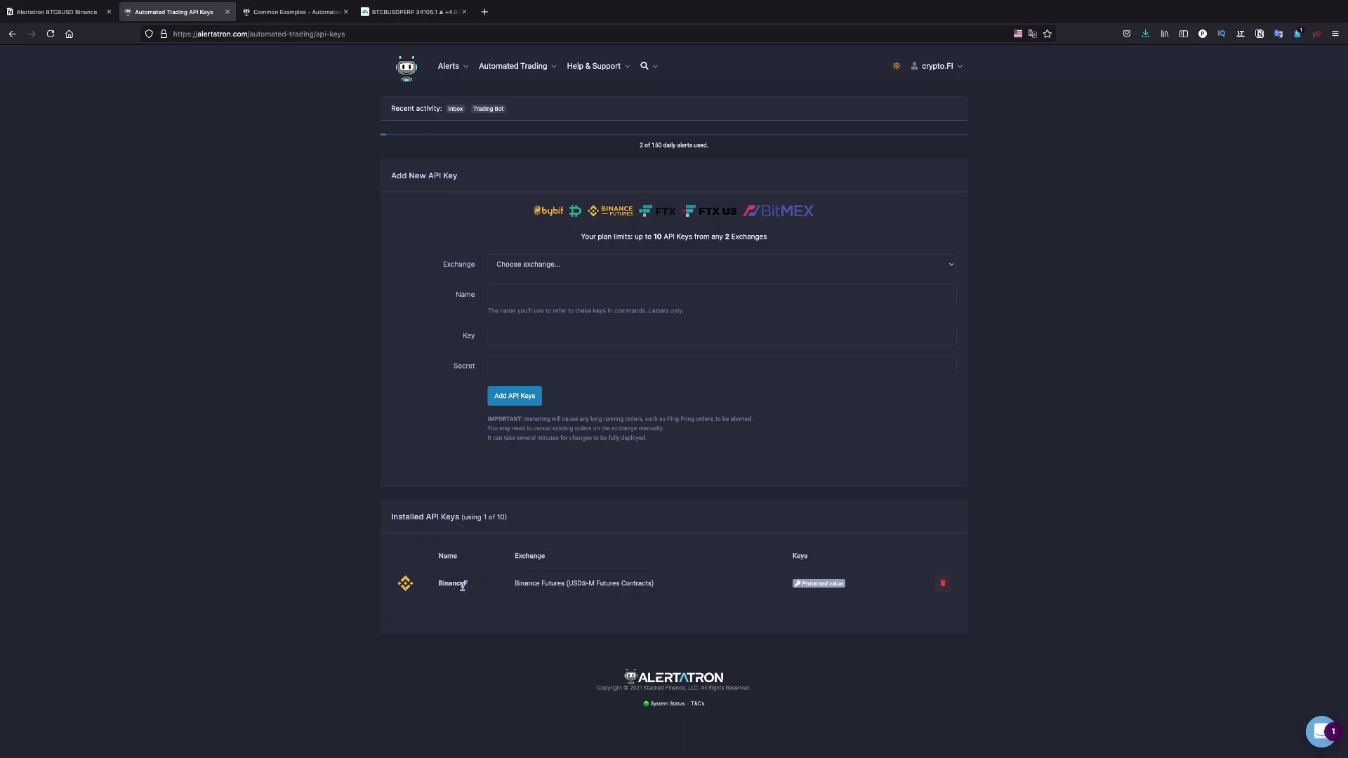
{"action": "left_click_drag", "start_coordinate": [435, 585], "coordinate": [467, 585]}
{"action": "left_click", "coordinate": [456, 584]}
{"action": "left_click", "coordinate": [591, 267]}
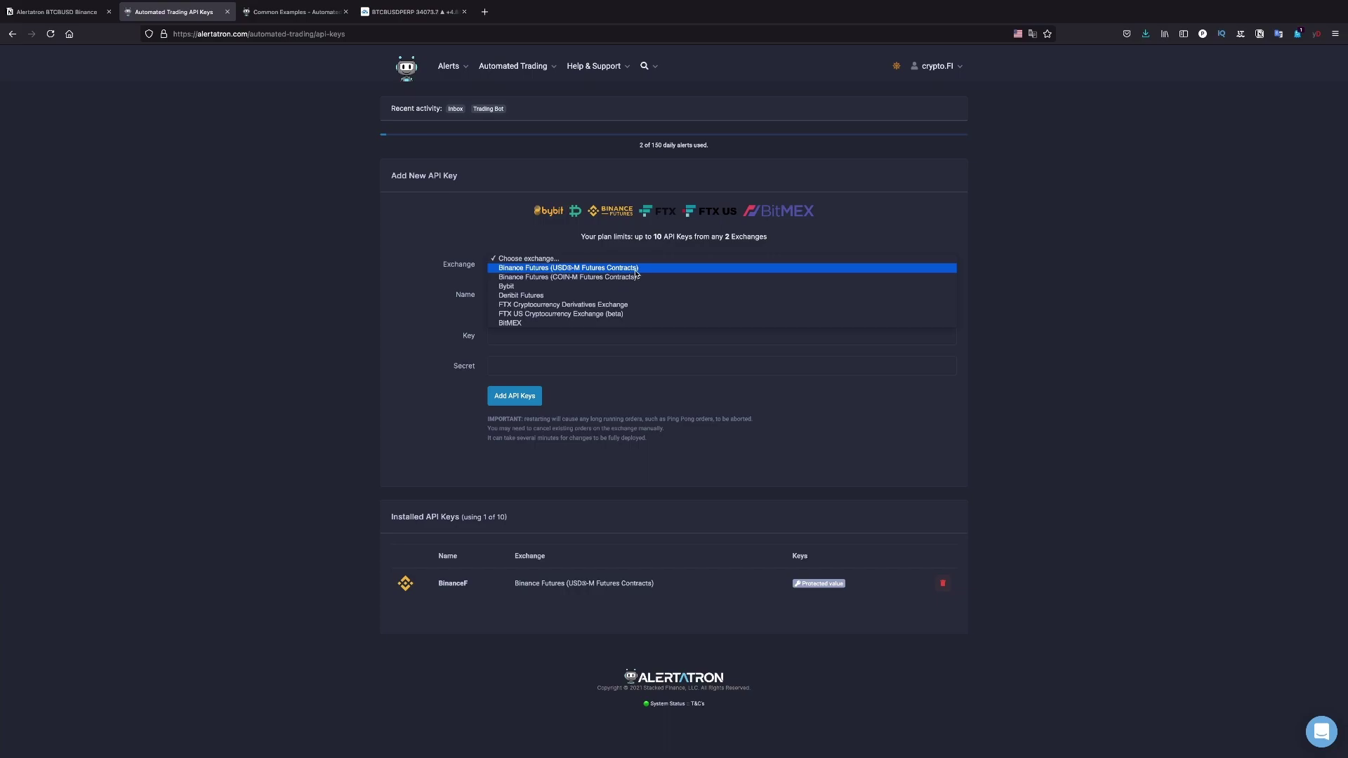
Add a Binance Futures (USDⓈ-M Futures Contracts) key entry named 'Binace' with Use Testnet left off
{"action": "left_click", "coordinate": [633, 271]}
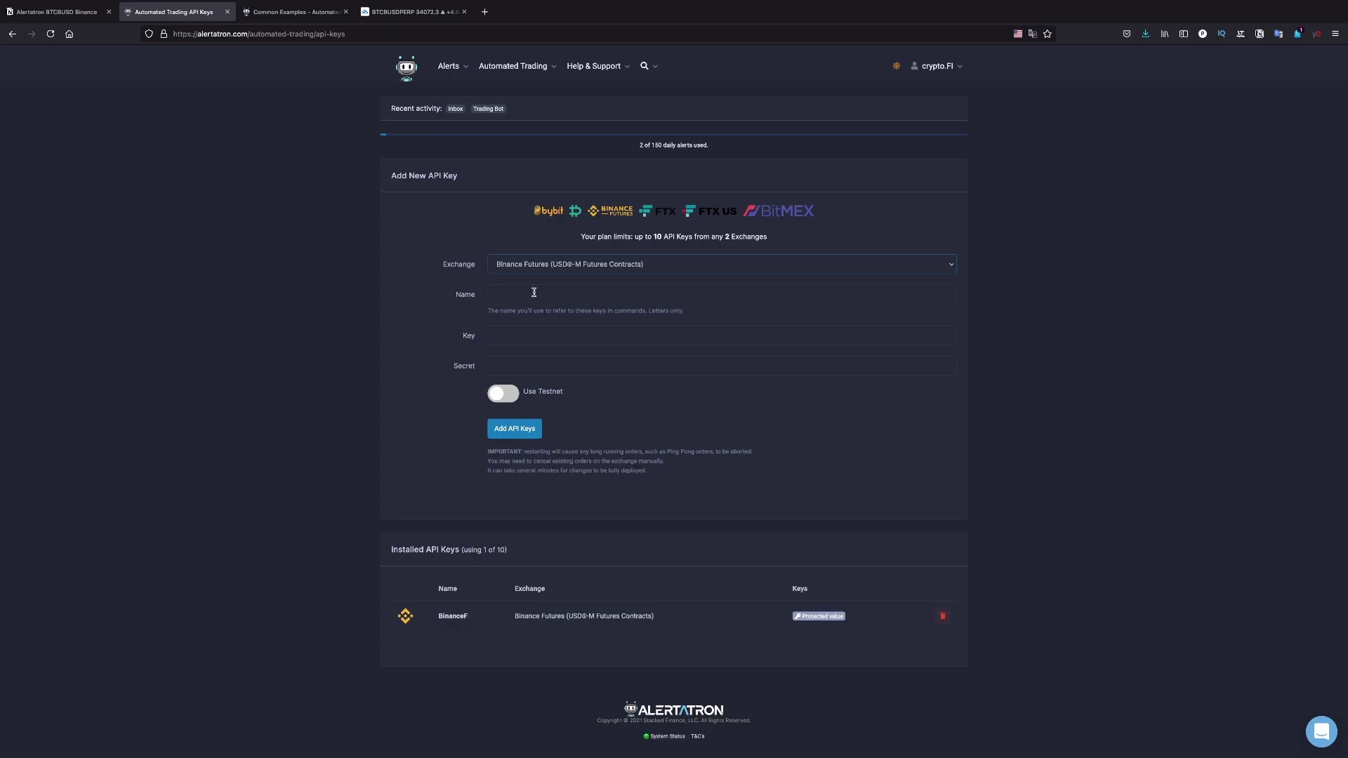
{"action": "left_click", "coordinate": [534, 293]}
{"action": "type", "text": "Bin"}
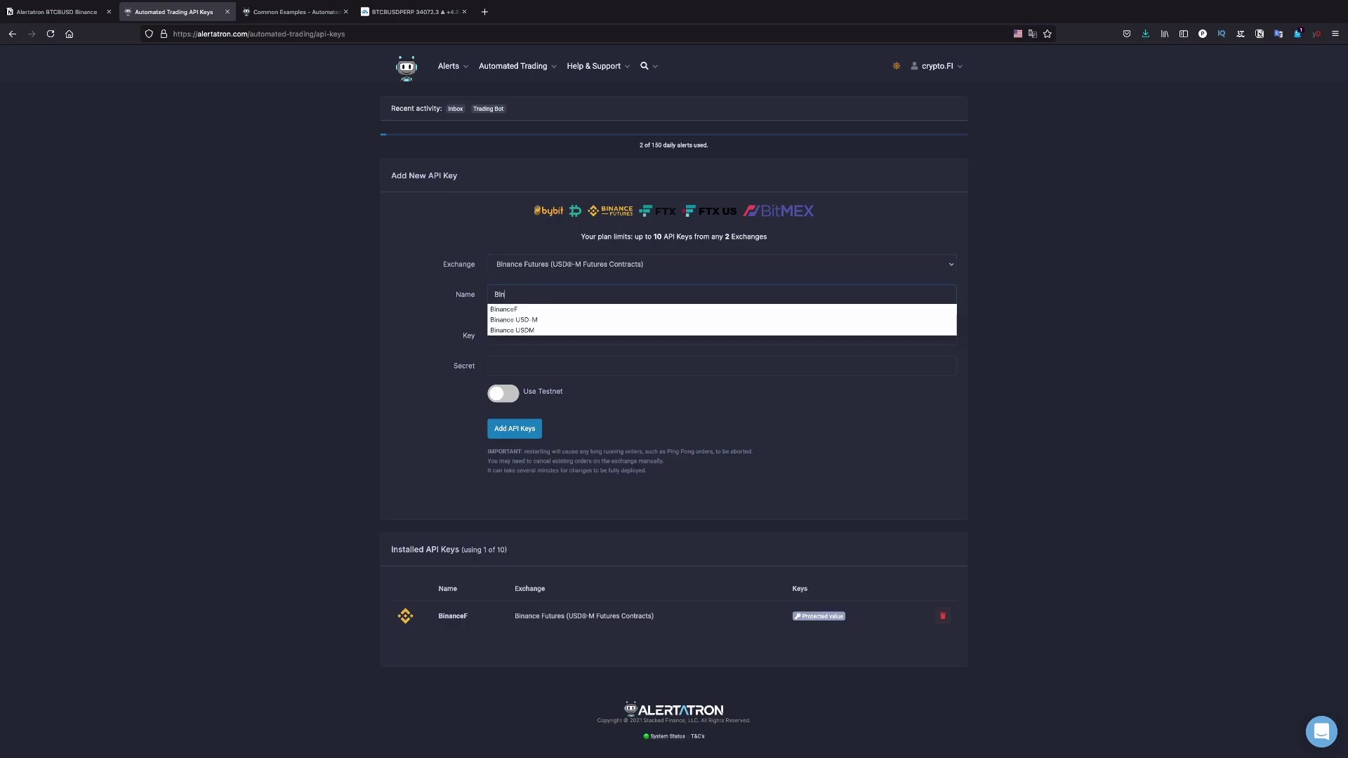
{"action": "type", "text": "ace"}
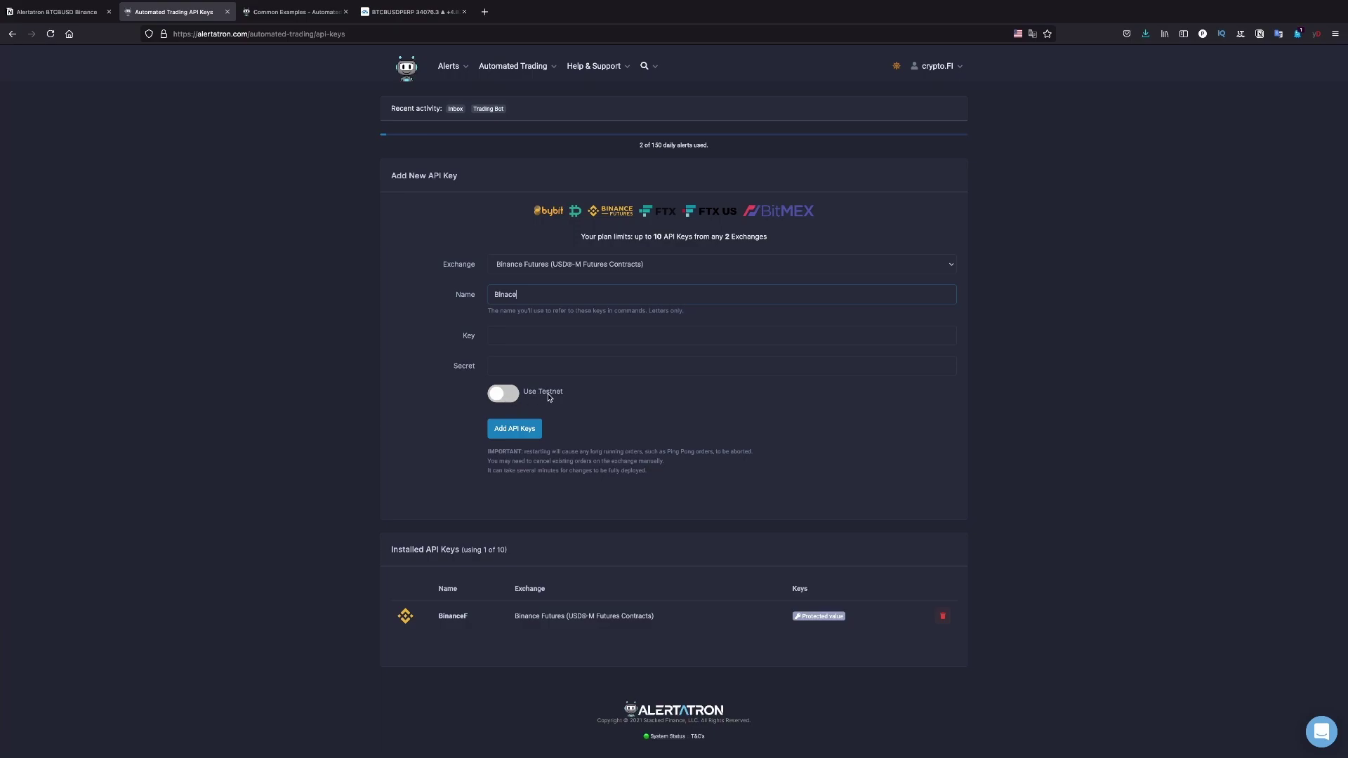
{"action": "left_click", "coordinate": [504, 395]}
{"action": "left_click", "coordinate": [509, 397]}
{"action": "mouse_move", "coordinate": [469, 618]}
{"action": "left_mouse_down"}
{"action": "mouse_move", "coordinate": [446, 618]}
{"action": "mouse_move", "coordinate": [465, 618]}
{"action": "left_mouse_up"}
In Common Examples, highlight the simplest trade script's '# Buy 100 contracts NOW' comment and #bot tag
{"action": "left_click", "coordinate": [283, 12]}
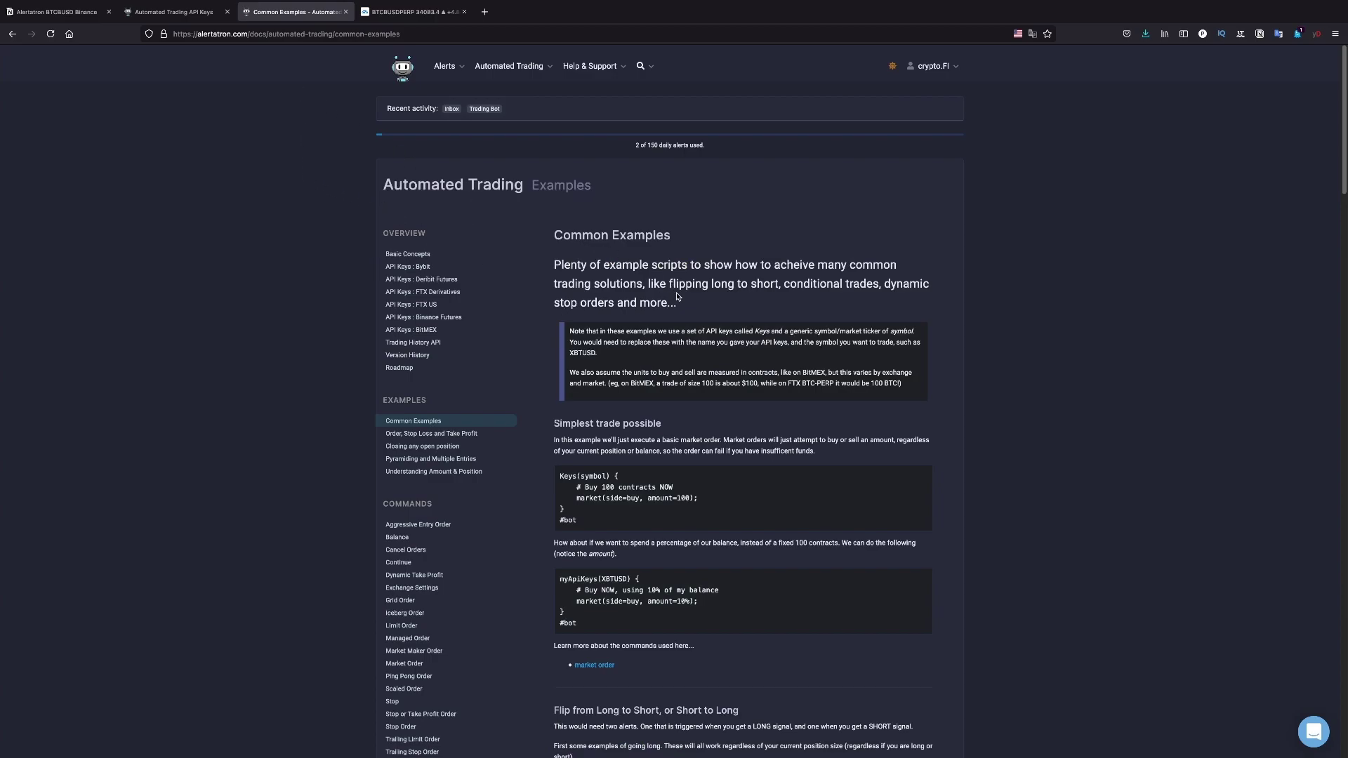
{"action": "scroll", "coordinate": [699, 313], "scroll_direction": "down", "scroll_amount": 1}
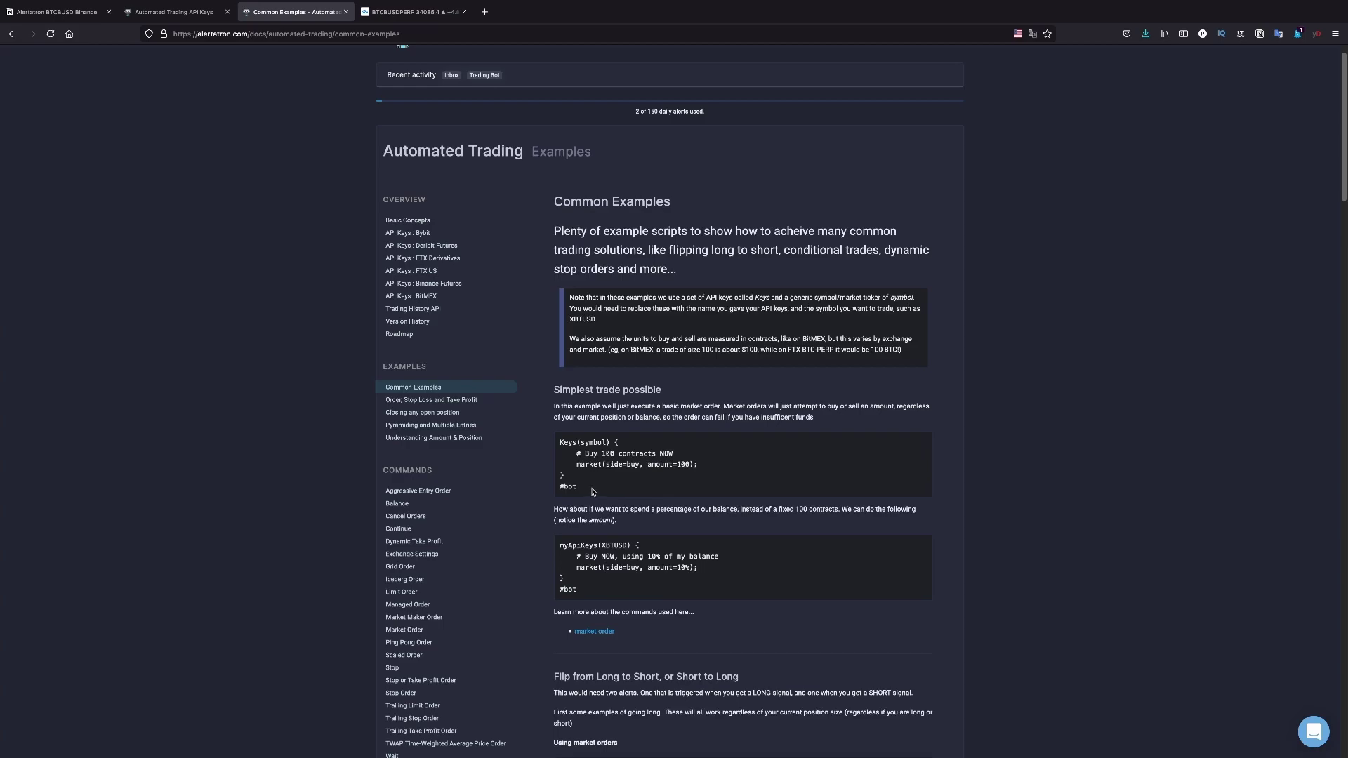
{"action": "left_click_drag", "start_coordinate": [594, 490], "coordinate": [595, 442]}
{"action": "left_click", "coordinate": [629, 502]}
{"action": "left_click_drag", "start_coordinate": [580, 454], "coordinate": [580, 454]}
{"action": "left_click_drag", "start_coordinate": [577, 452], "coordinate": [674, 454]}
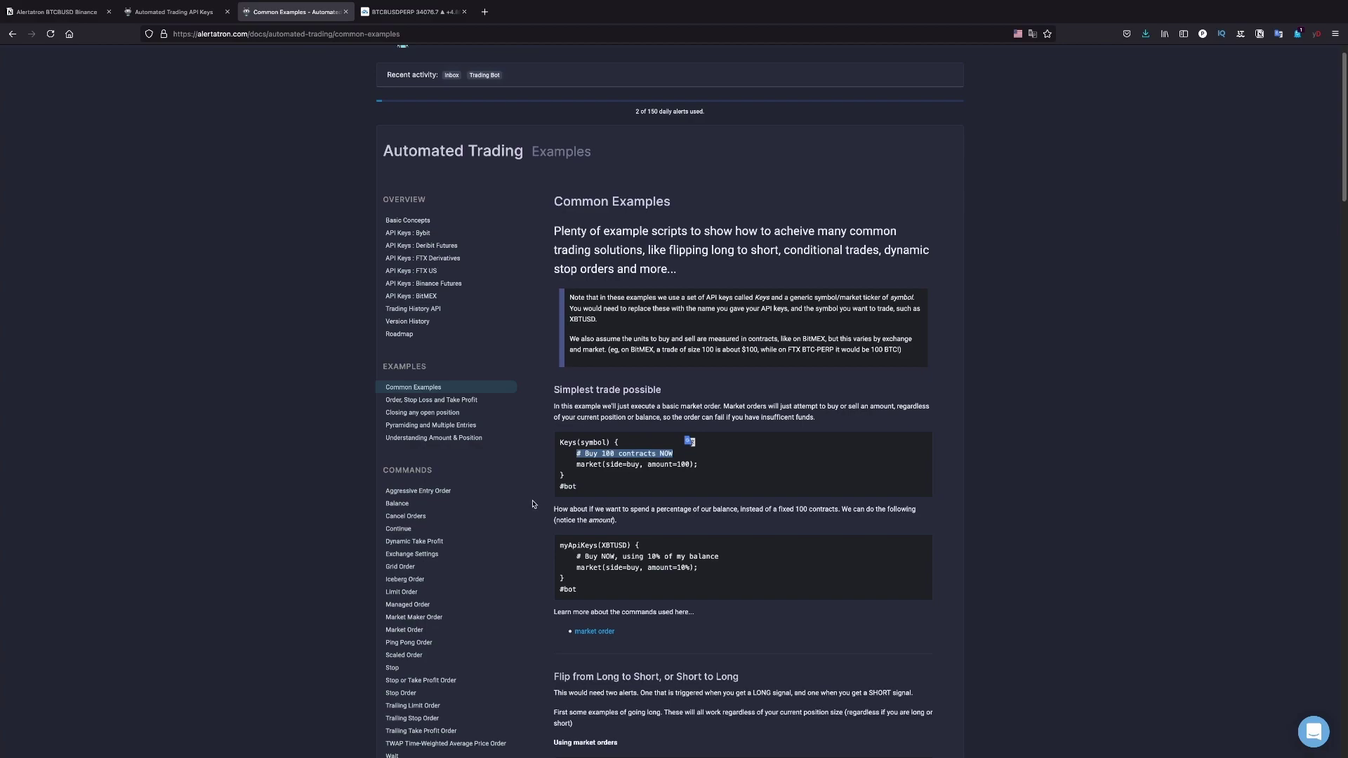
{"action": "left_click", "coordinate": [577, 488]}
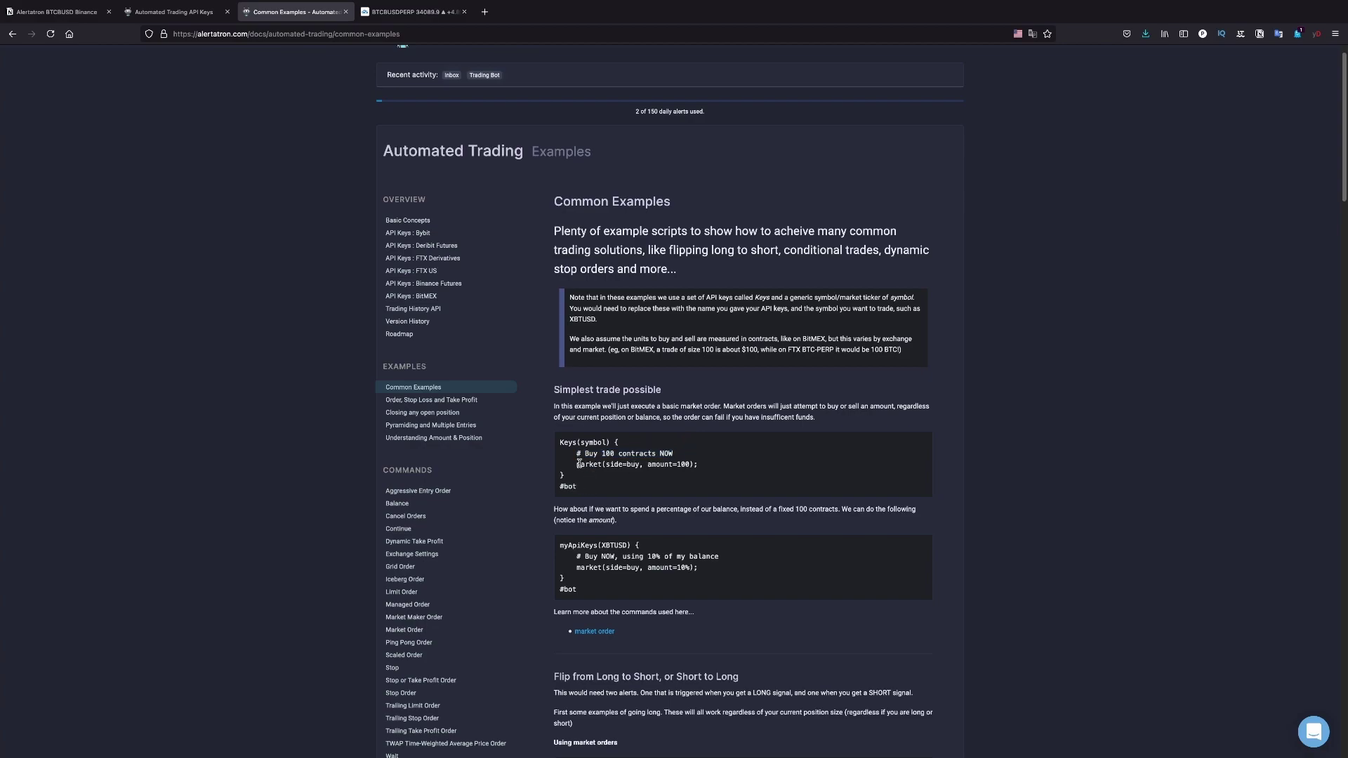
{"action": "left_click_drag", "start_coordinate": [577, 486], "coordinate": [561, 484]}
{"action": "left_click", "coordinate": [594, 489]}
Go over the Keys(symbol) line and the market(side=buy, amount=100); command in the example
{"action": "left_click_drag", "start_coordinate": [585, 444], "coordinate": [668, 455]}
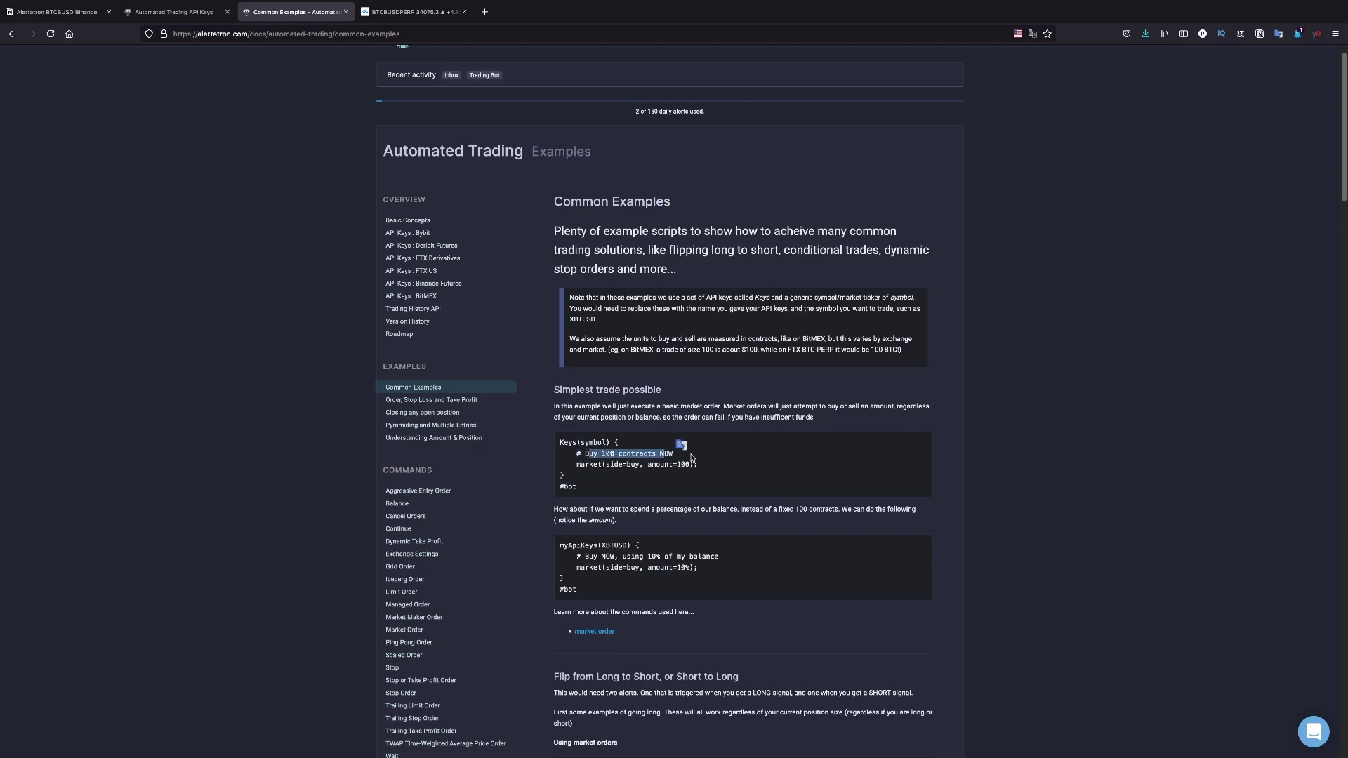
{"action": "left_click", "coordinate": [589, 463]}
{"action": "left_click_drag", "start_coordinate": [574, 454], "coordinate": [668, 454]}
{"action": "left_click", "coordinate": [584, 454]}
{"action": "left_click_drag", "start_coordinate": [576, 466], "coordinate": [699, 465]}
{"action": "left_click", "coordinate": [678, 468]}
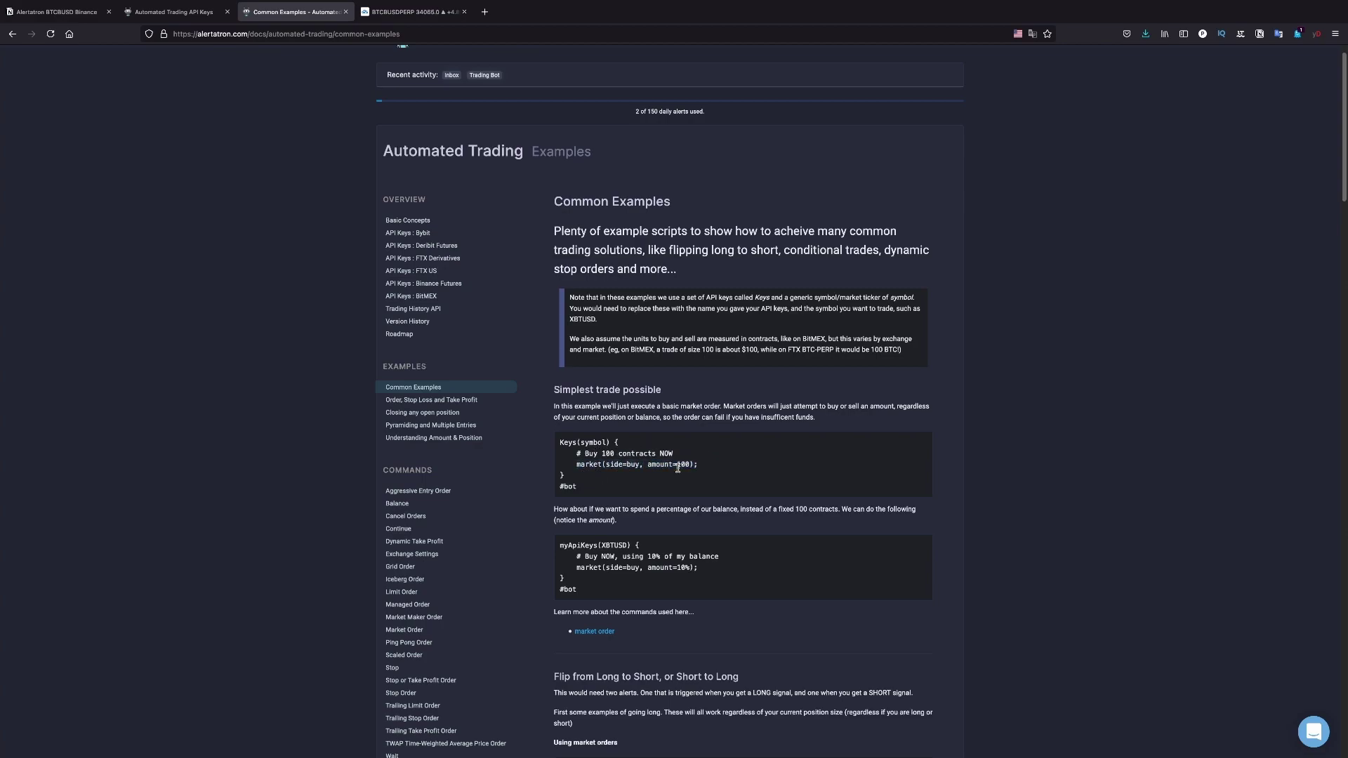
{"action": "left_click_drag", "start_coordinate": [580, 453], "coordinate": [662, 454]}
{"action": "left_click", "coordinate": [632, 454]}
{"action": "scroll", "coordinate": [637, 467], "scroll_direction": "down", "scroll_amount": 2}
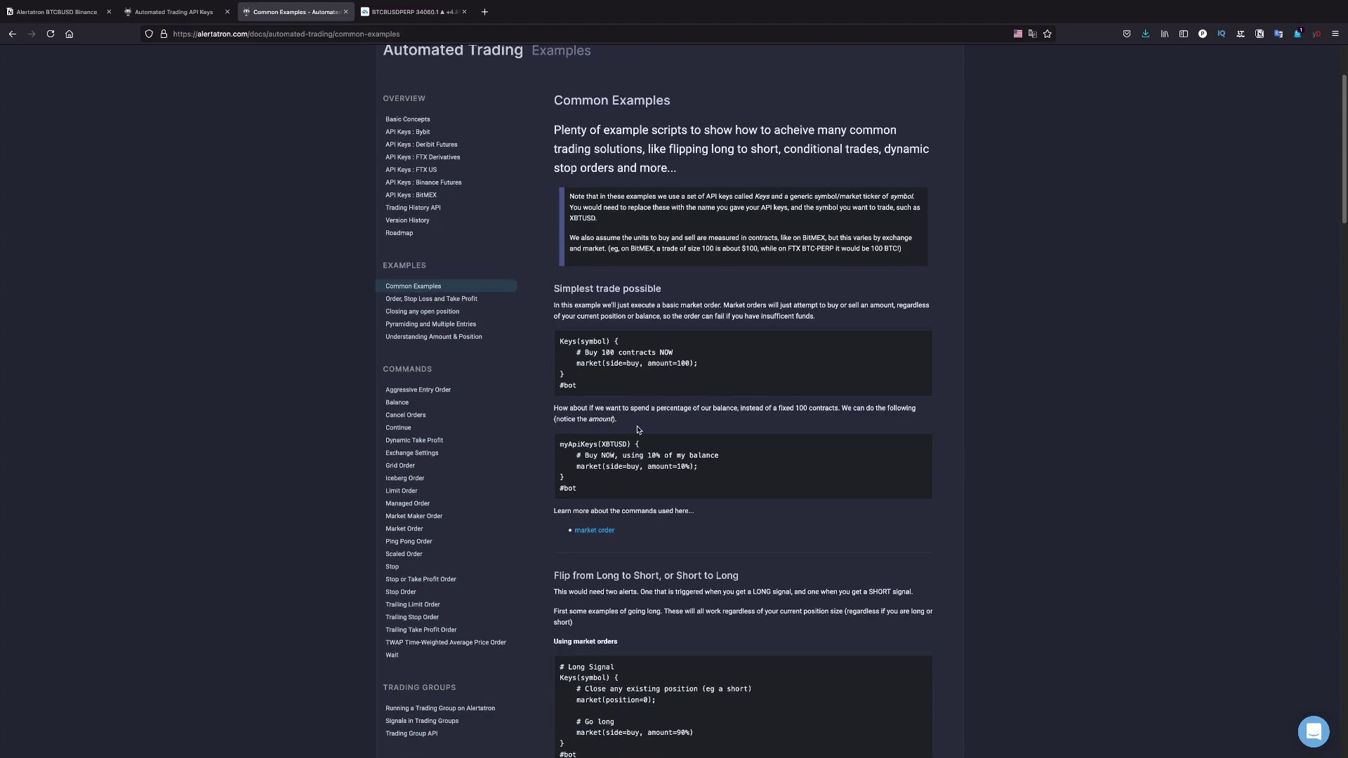
{"action": "scroll", "coordinate": [637, 430], "scroll_direction": "up", "scroll_amount": 2}
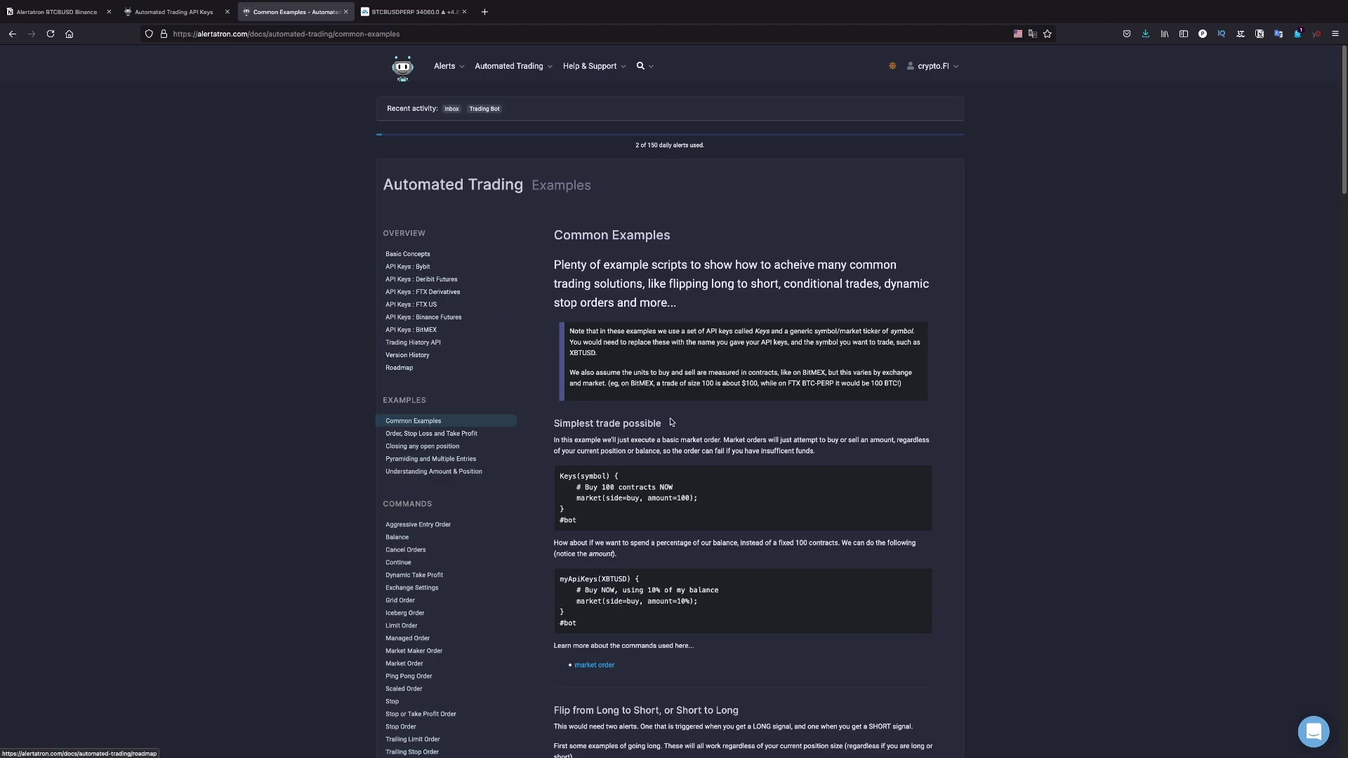
{"action": "scroll", "coordinate": [671, 422], "scroll_direction": "down", "scroll_amount": 1}
{"action": "scroll", "coordinate": [671, 422], "scroll_direction": "up", "scroll_amount": 1}
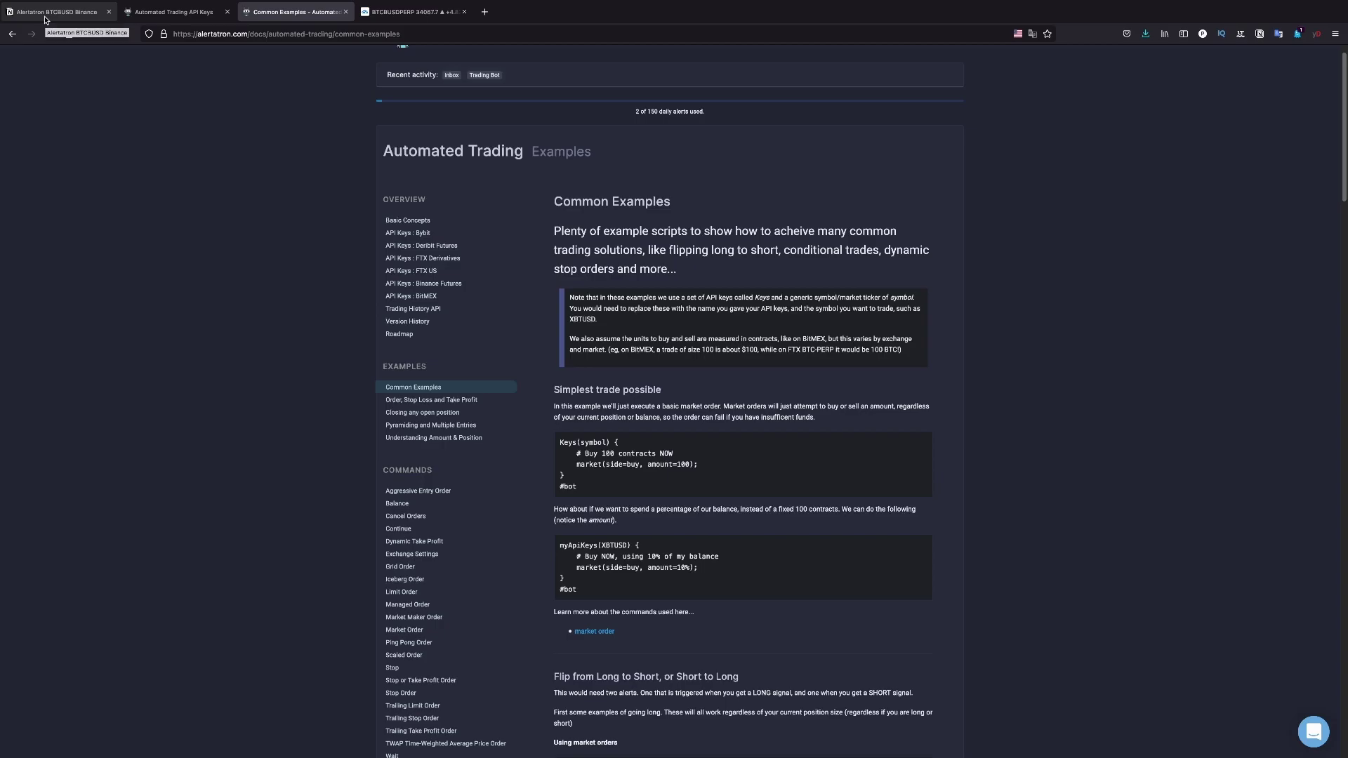
Show the Notion 'Alertatron BTCBUSD Binance' page and inspect the BinanceF key name in the first script
{"action": "key", "text": "ctrl+Tab"}
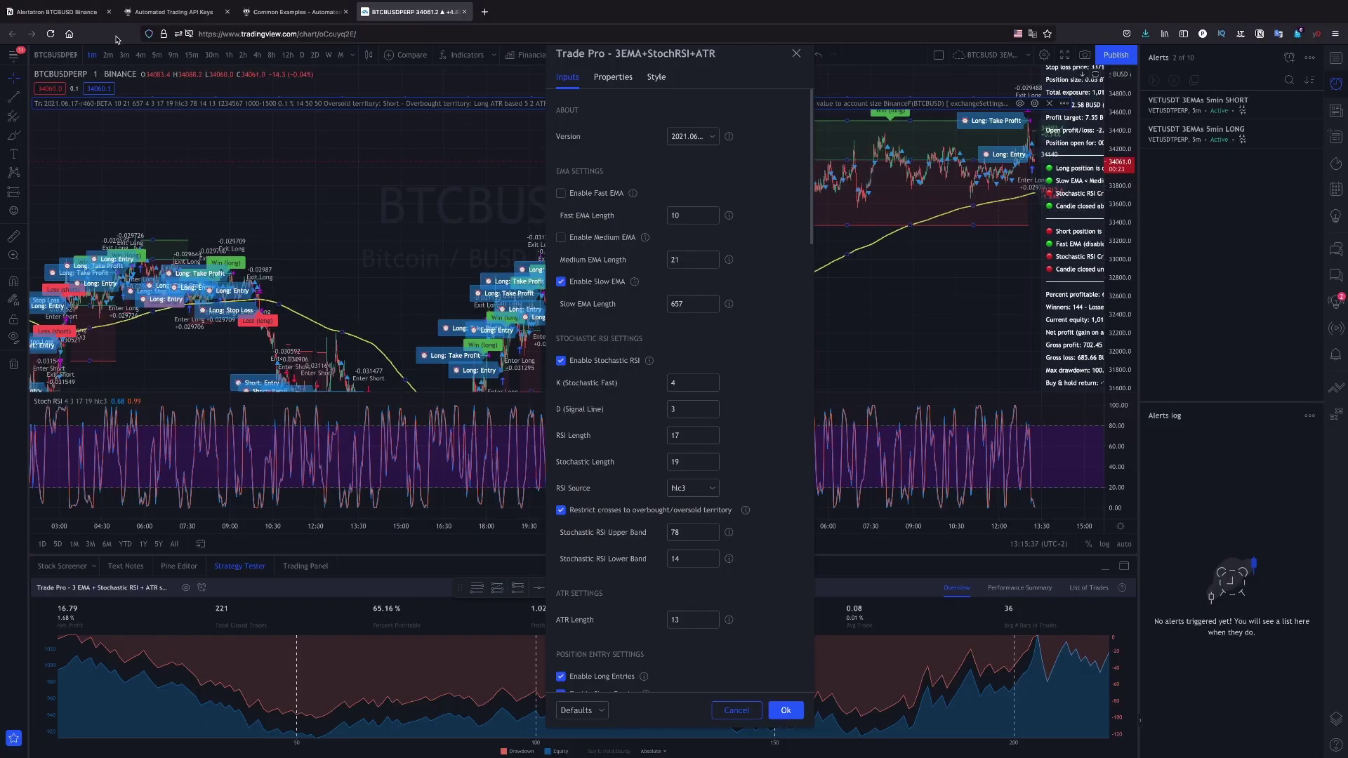
{"action": "left_click", "coordinate": [67, 16]}
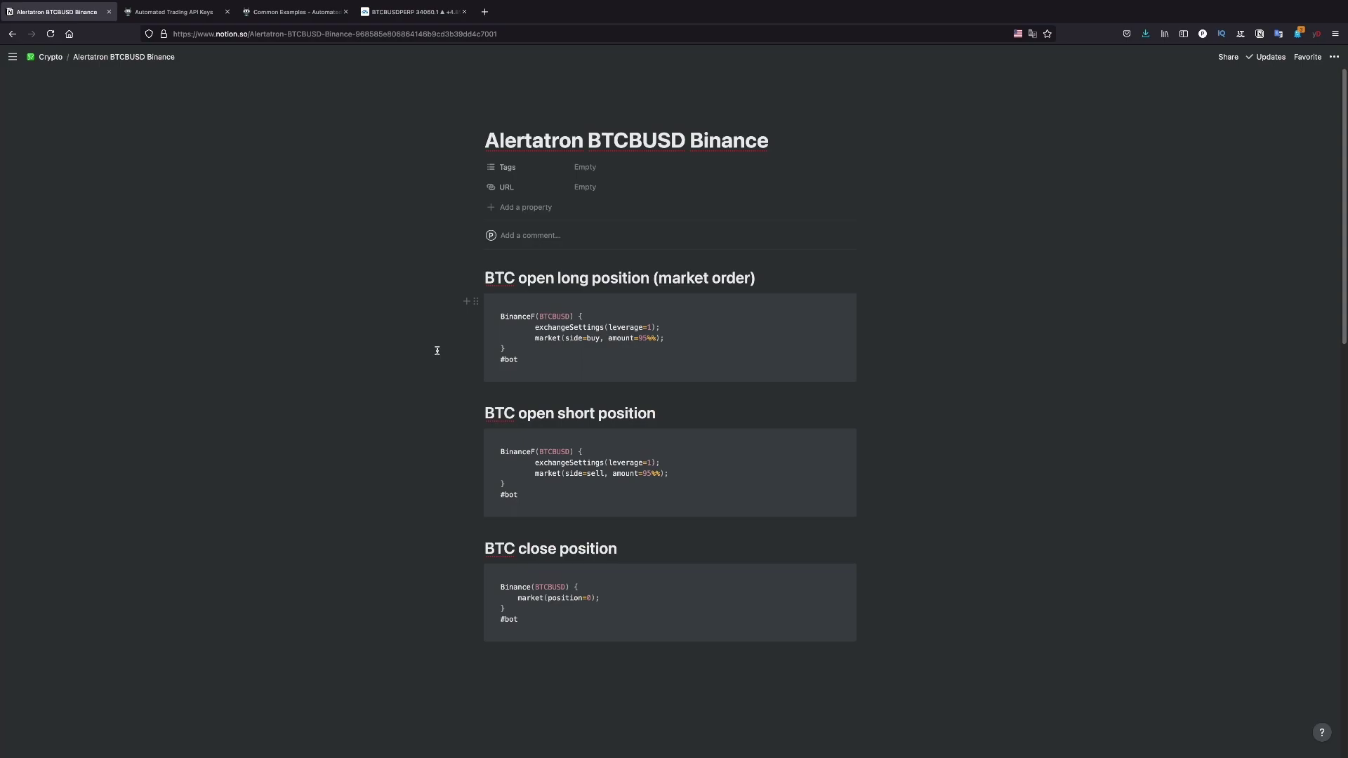
{"action": "mouse_move", "coordinate": [602, 370]}
{"action": "left_click", "coordinate": [561, 353]}
{"action": "left_click", "coordinate": [534, 347]}
{"action": "left_click_drag", "start_coordinate": [536, 316], "coordinate": [501, 316]}
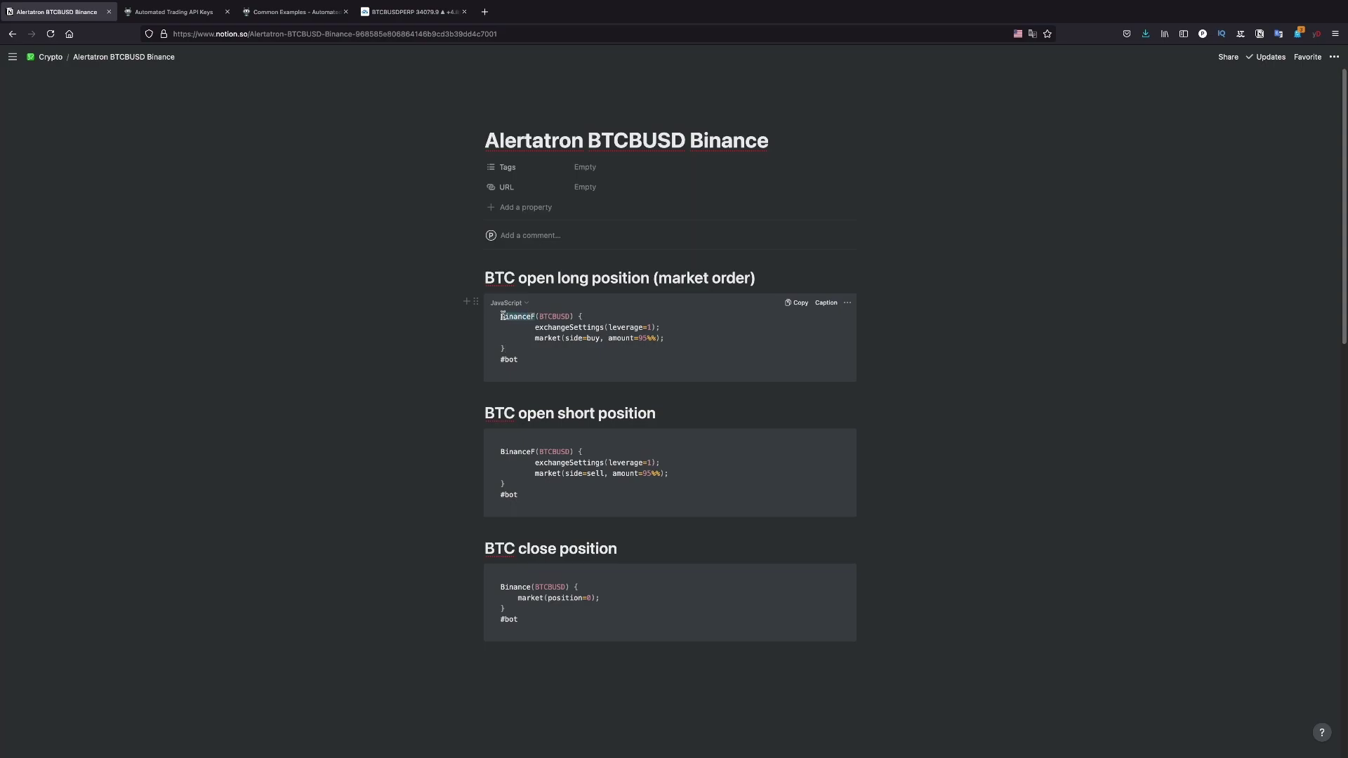
{"action": "left_click", "coordinate": [530, 340]}
Cross-check the Alertatron API keys page, then review the open-long code block in Notion
{"action": "left_click", "coordinate": [179, 12]}
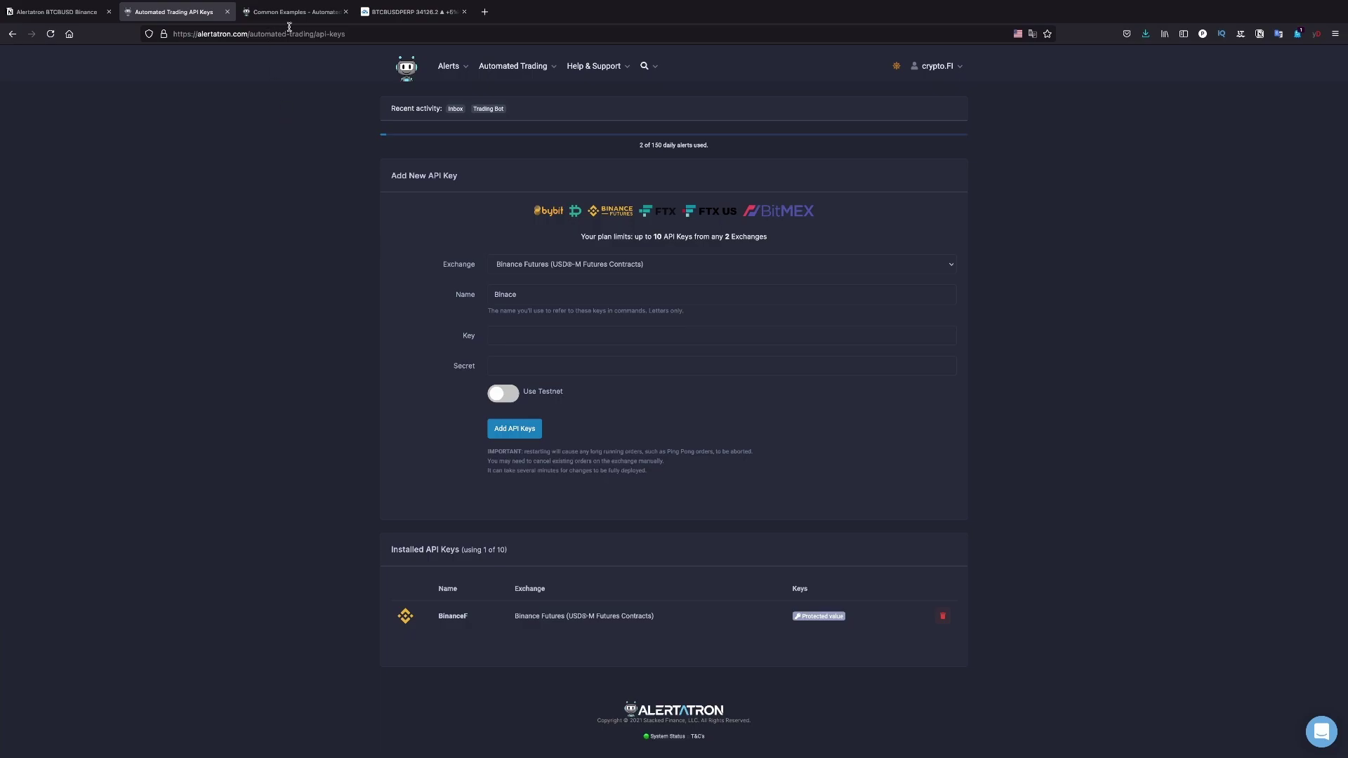
{"action": "left_click", "coordinate": [88, 14]}
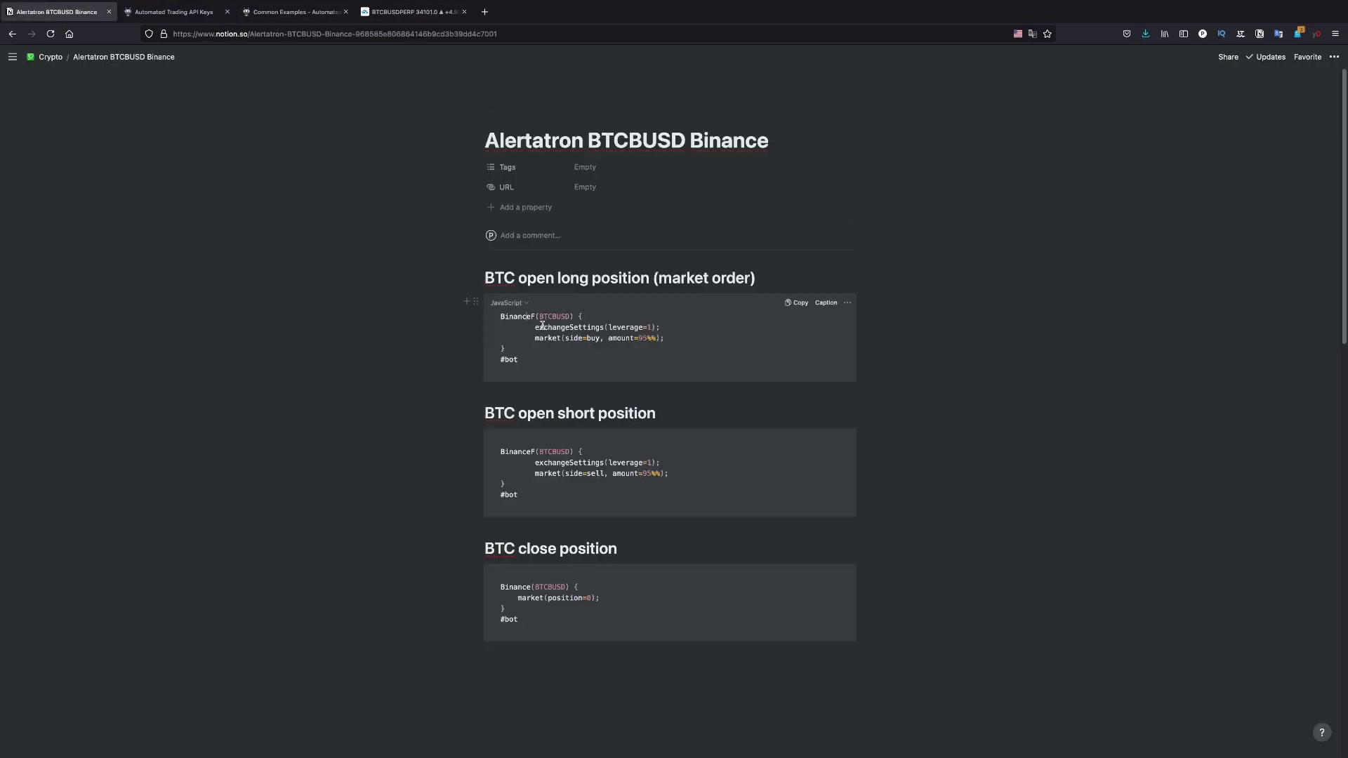
{"action": "left_click_drag", "start_coordinate": [533, 326], "coordinate": [600, 327]}
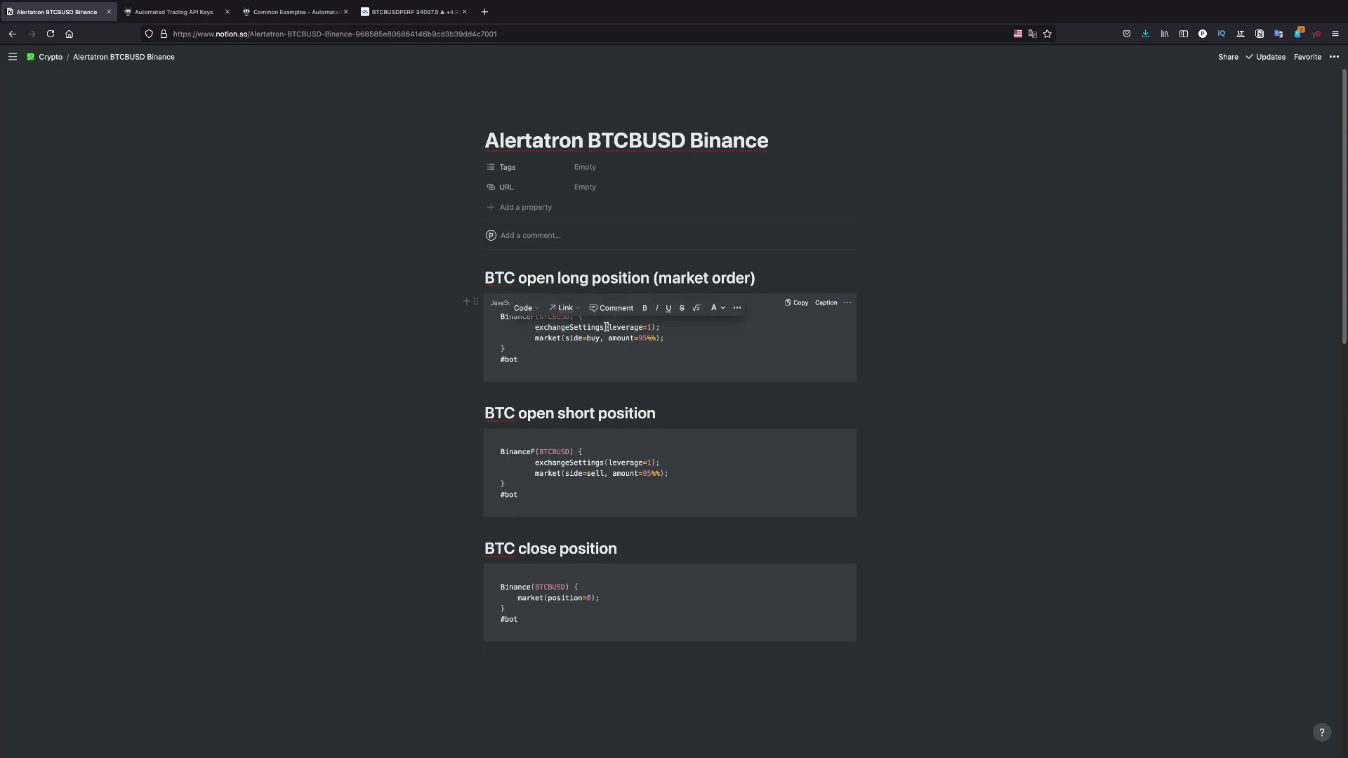
{"action": "left_click", "coordinate": [545, 331]}
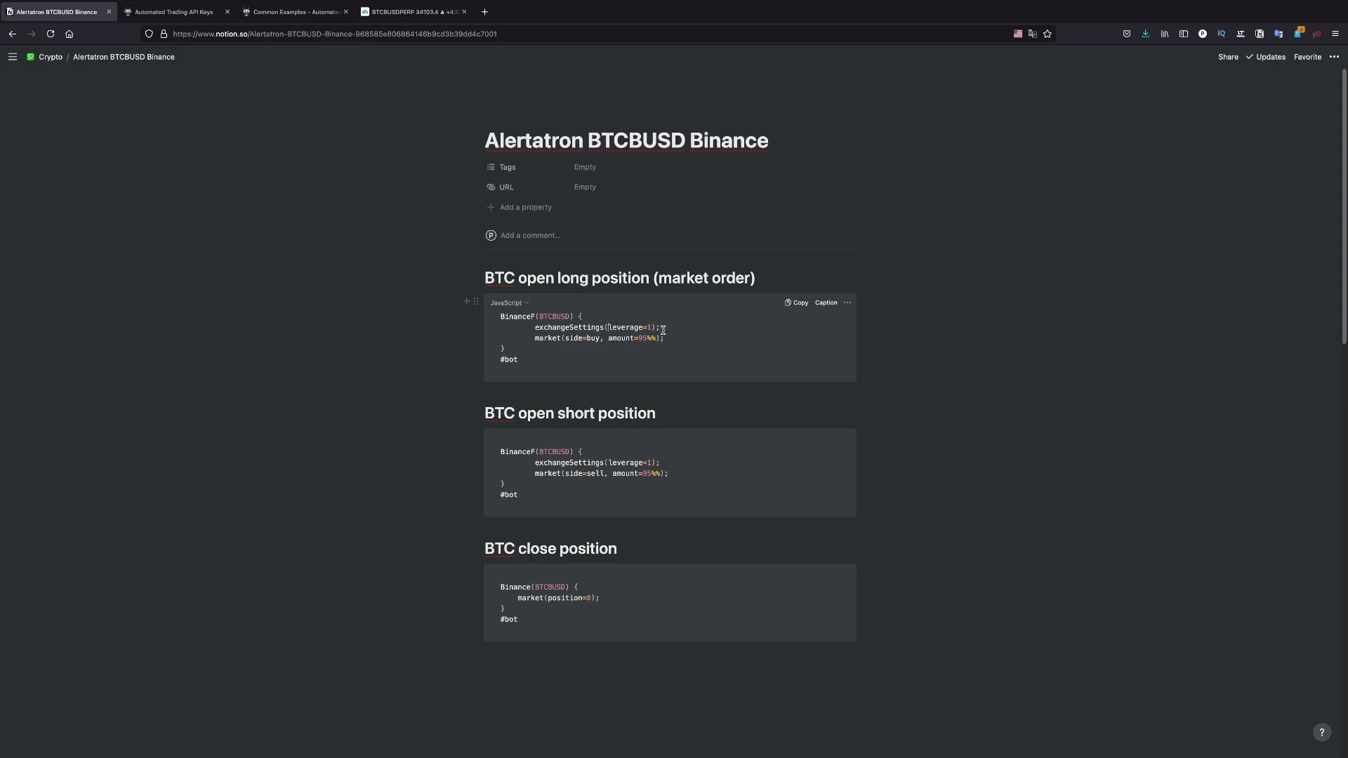
{"action": "left_click", "coordinate": [662, 329]}
{"action": "key", "text": "BackSpace"}
{"action": "key", "text": "BackSpace"}
{"action": "type", "text": ");"}
{"action": "left_click", "coordinate": [534, 358]}
{"action": "left_click", "coordinate": [534, 354]}
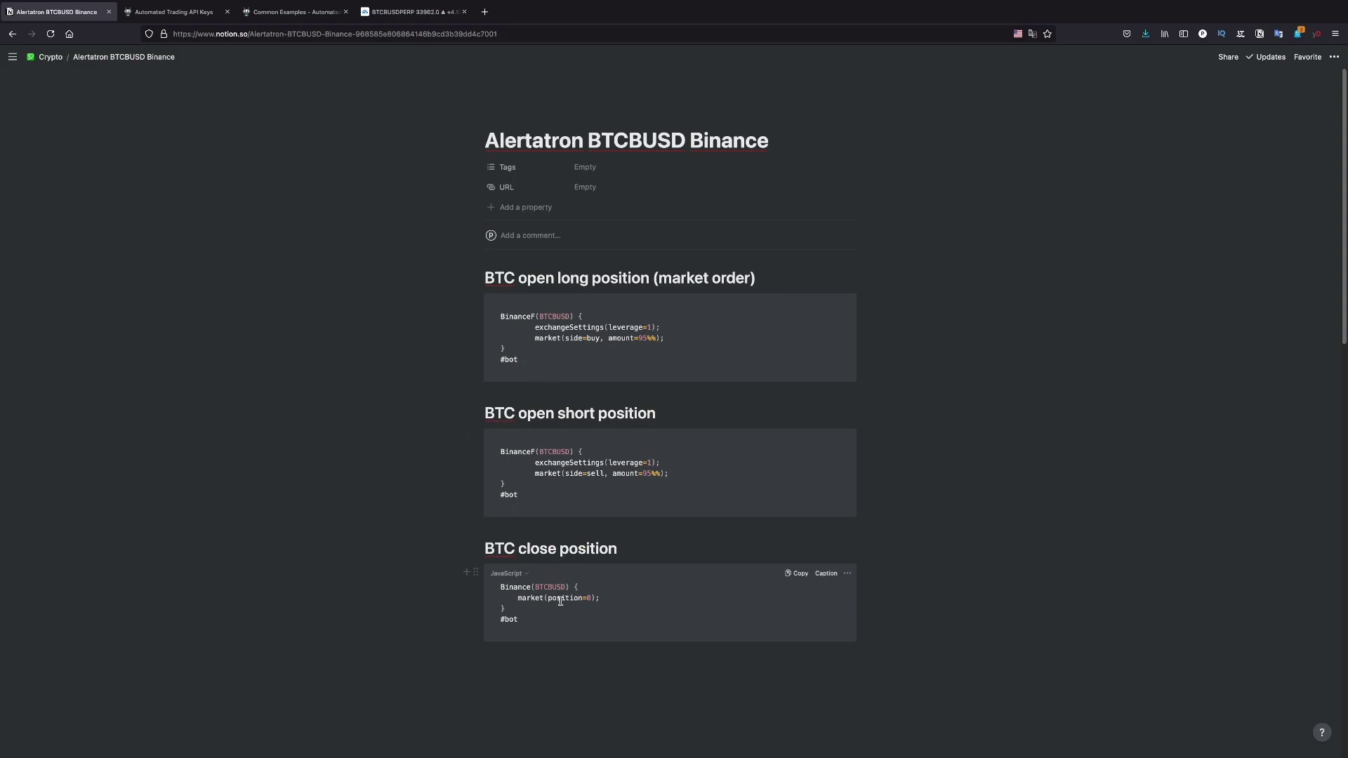
{"action": "left_click_drag", "start_coordinate": [600, 597], "coordinate": [500, 586]}
{"action": "left_click", "coordinate": [500, 587]}
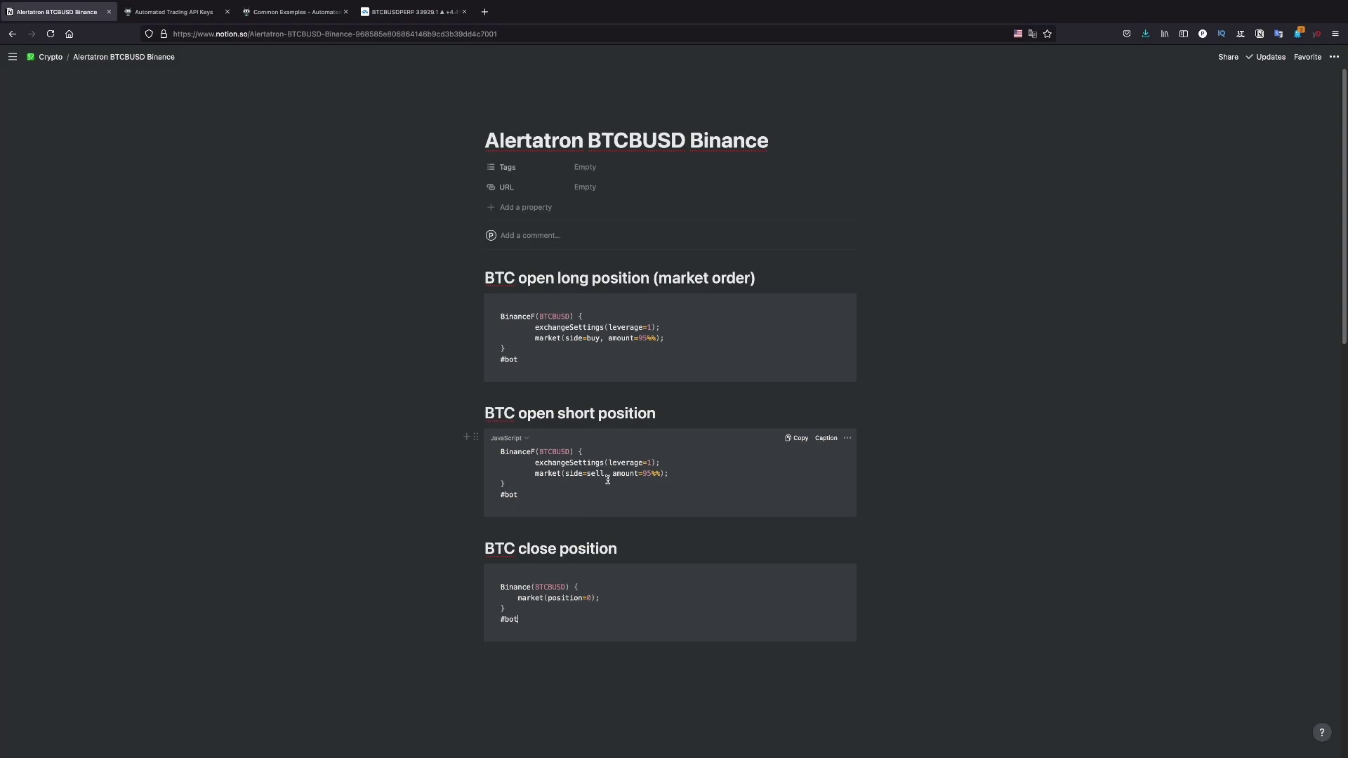
Copy the open-long bot command from Notion and return to the BTCBUSDPERP Trade Pro settings
{"action": "left_click", "coordinate": [608, 480]}
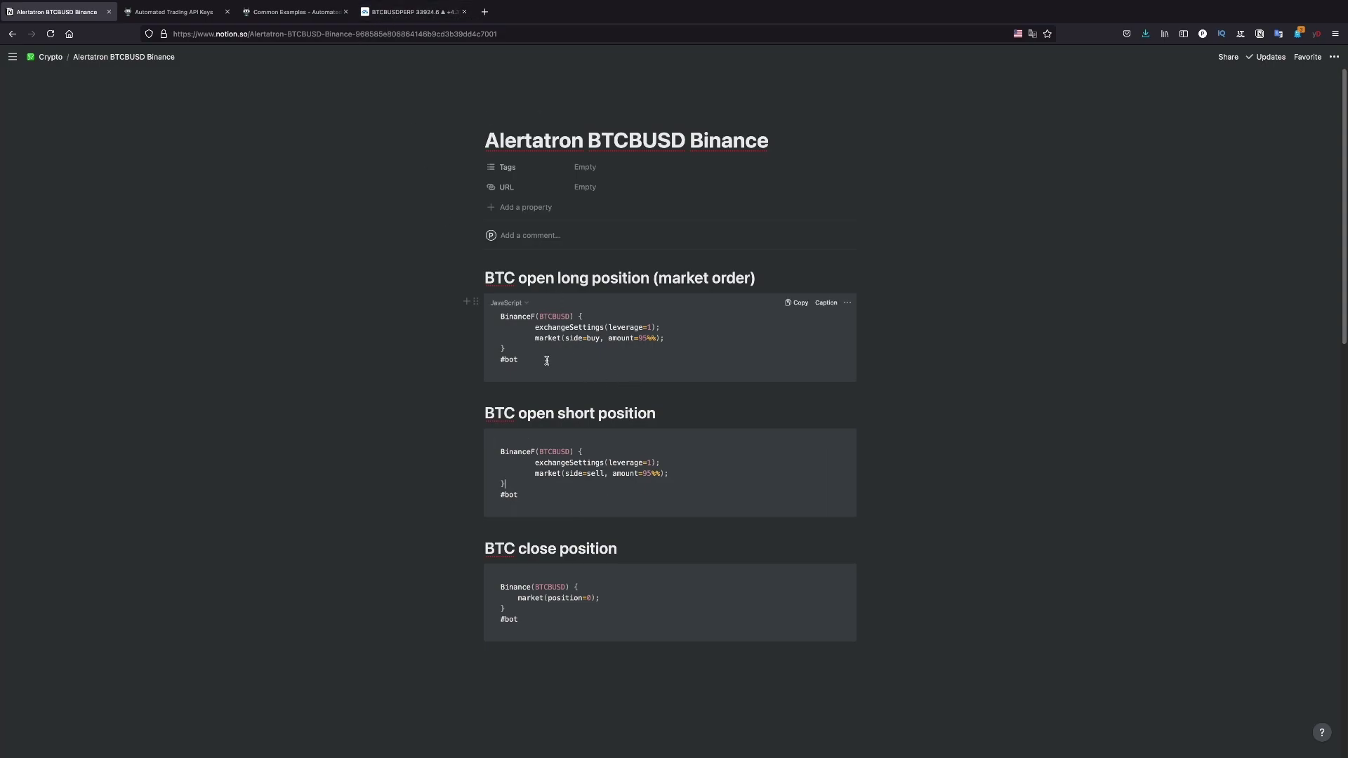
{"action": "left_click_drag", "start_coordinate": [542, 359], "coordinate": [516, 310]}
{"action": "left_click", "coordinate": [577, 360]}
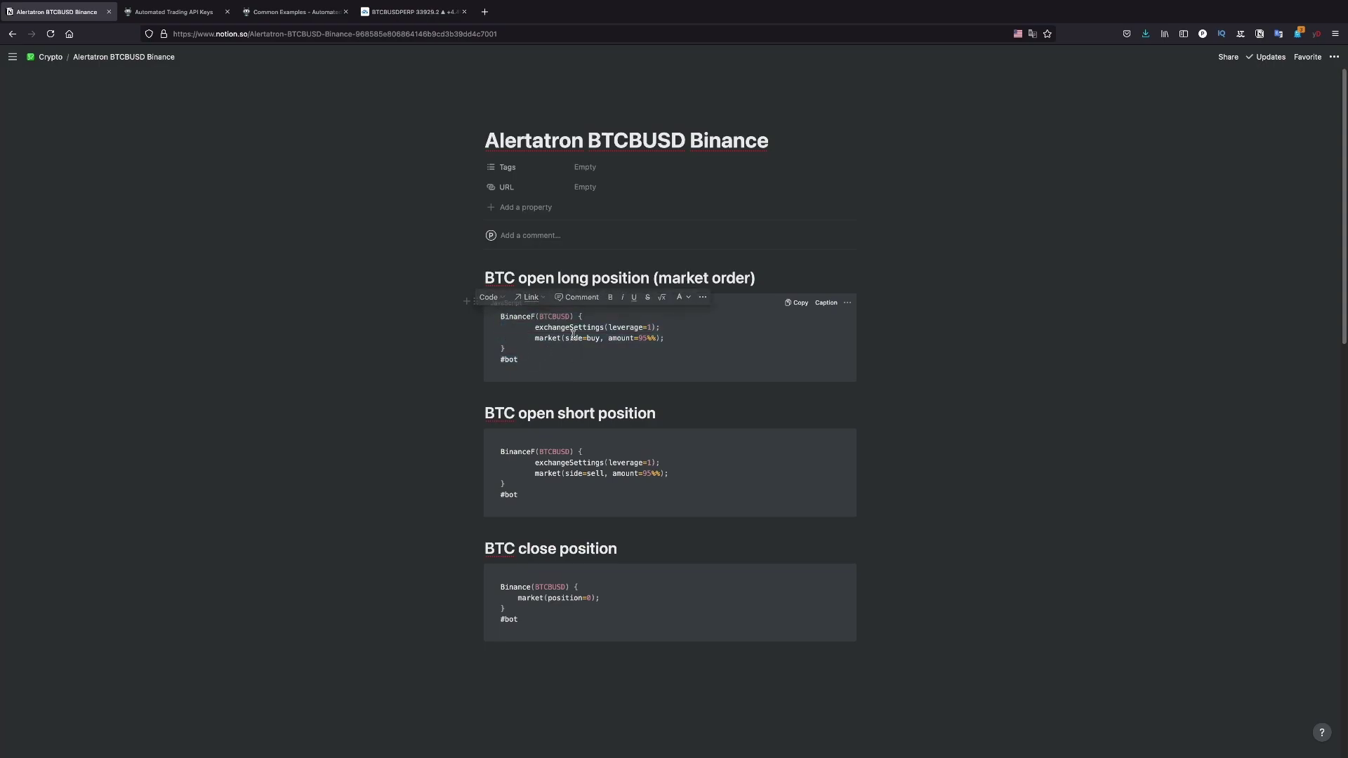
{"action": "left_click", "coordinate": [414, 20]}
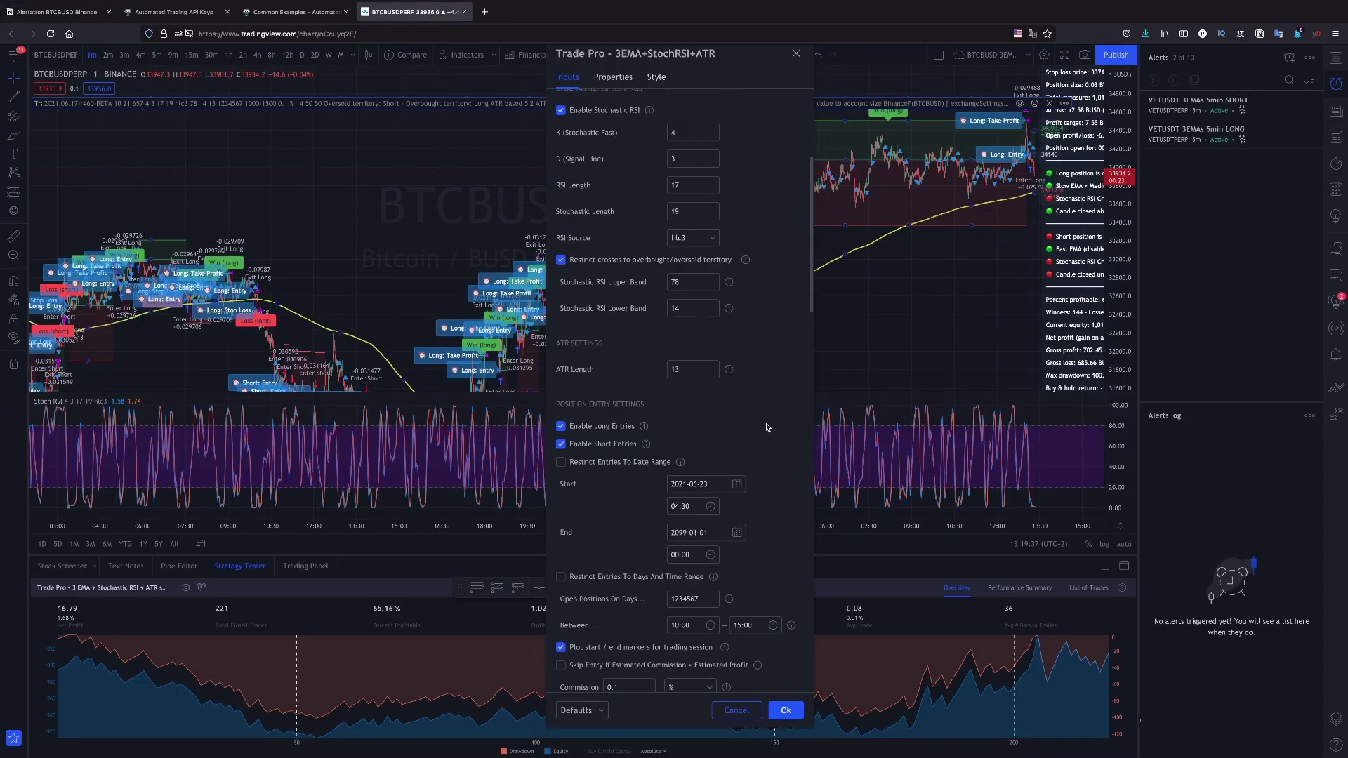
Replace the Long: Entry alert message with the pasted open-long bot command
{"action": "scroll", "coordinate": [766, 427], "scroll_direction": "down", "scroll_amount": 15}
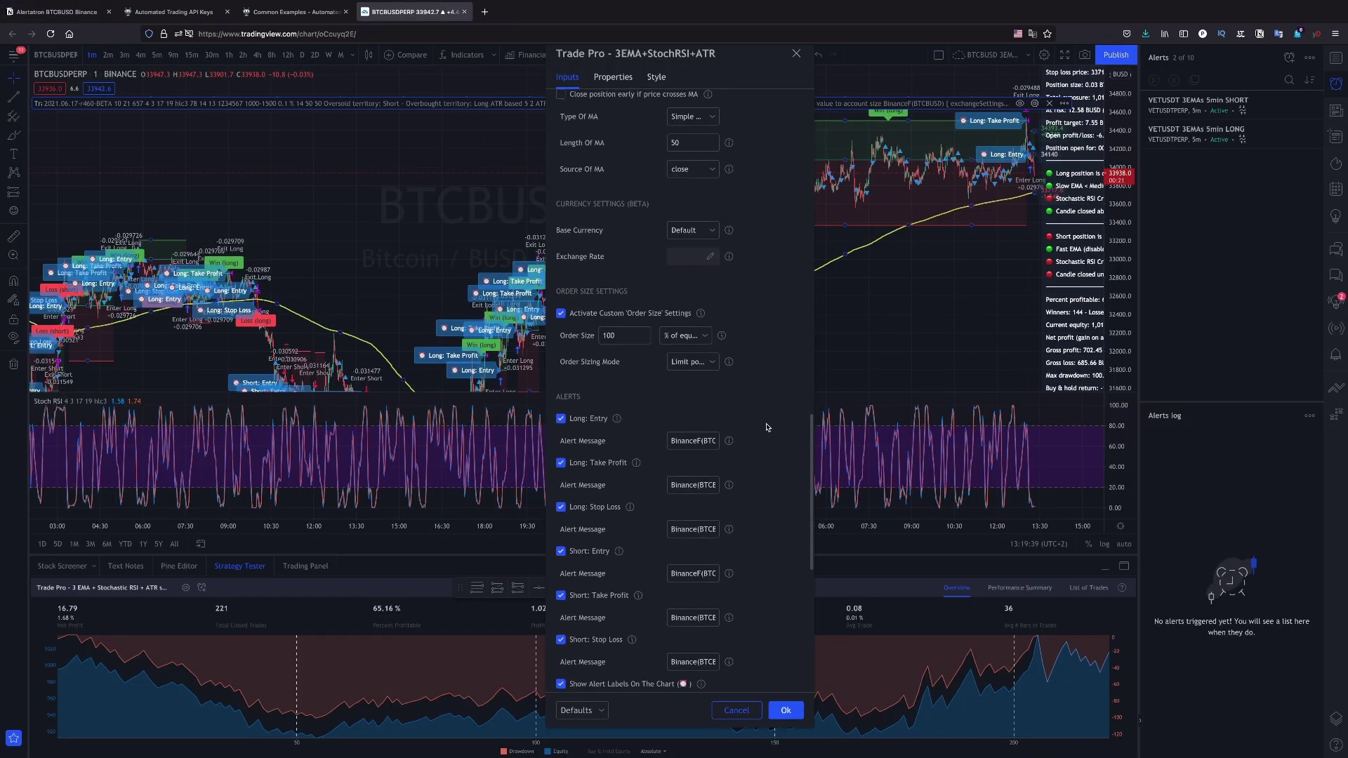
{"action": "scroll", "coordinate": [767, 427], "scroll_direction": "down", "scroll_amount": 1}
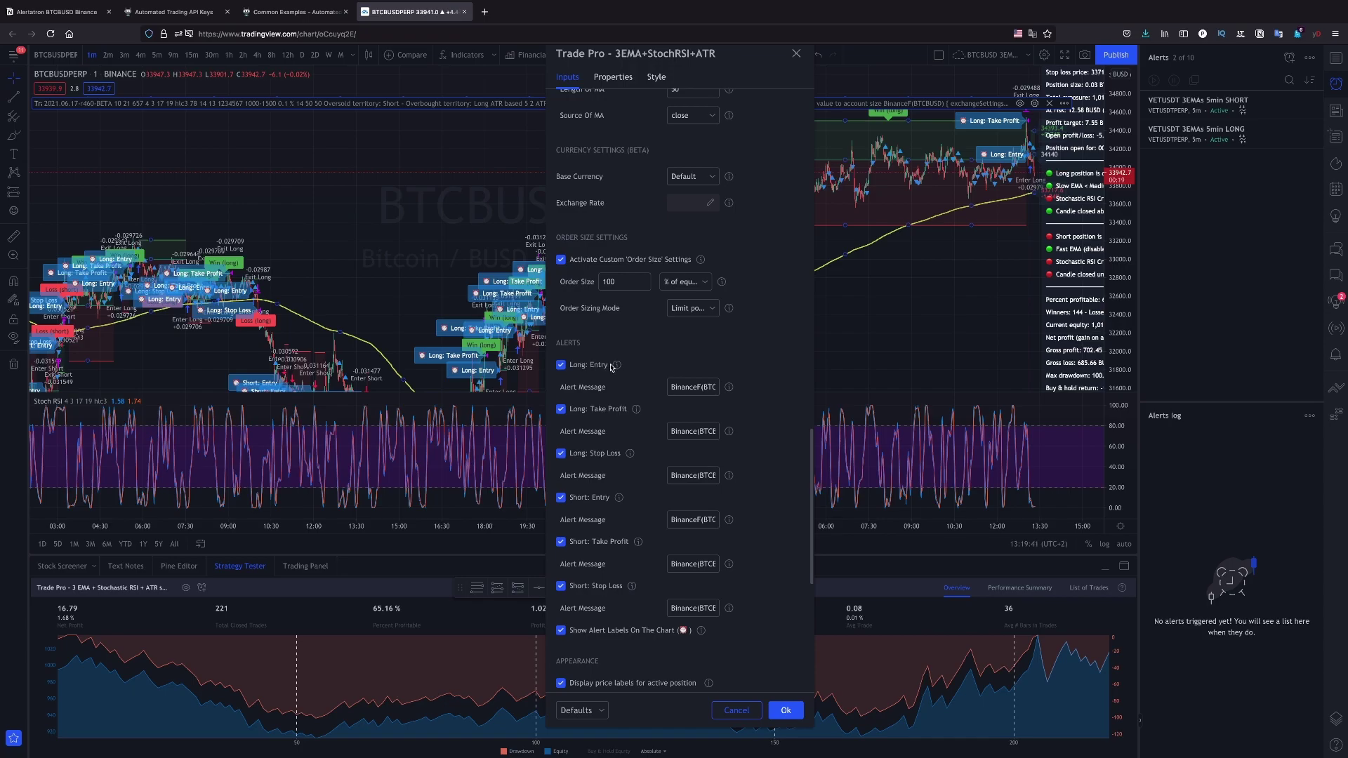
{"action": "left_click", "coordinate": [679, 389]}
{"action": "key", "text": "ctrl+a"}
{"action": "key", "text": "BackSpace"}
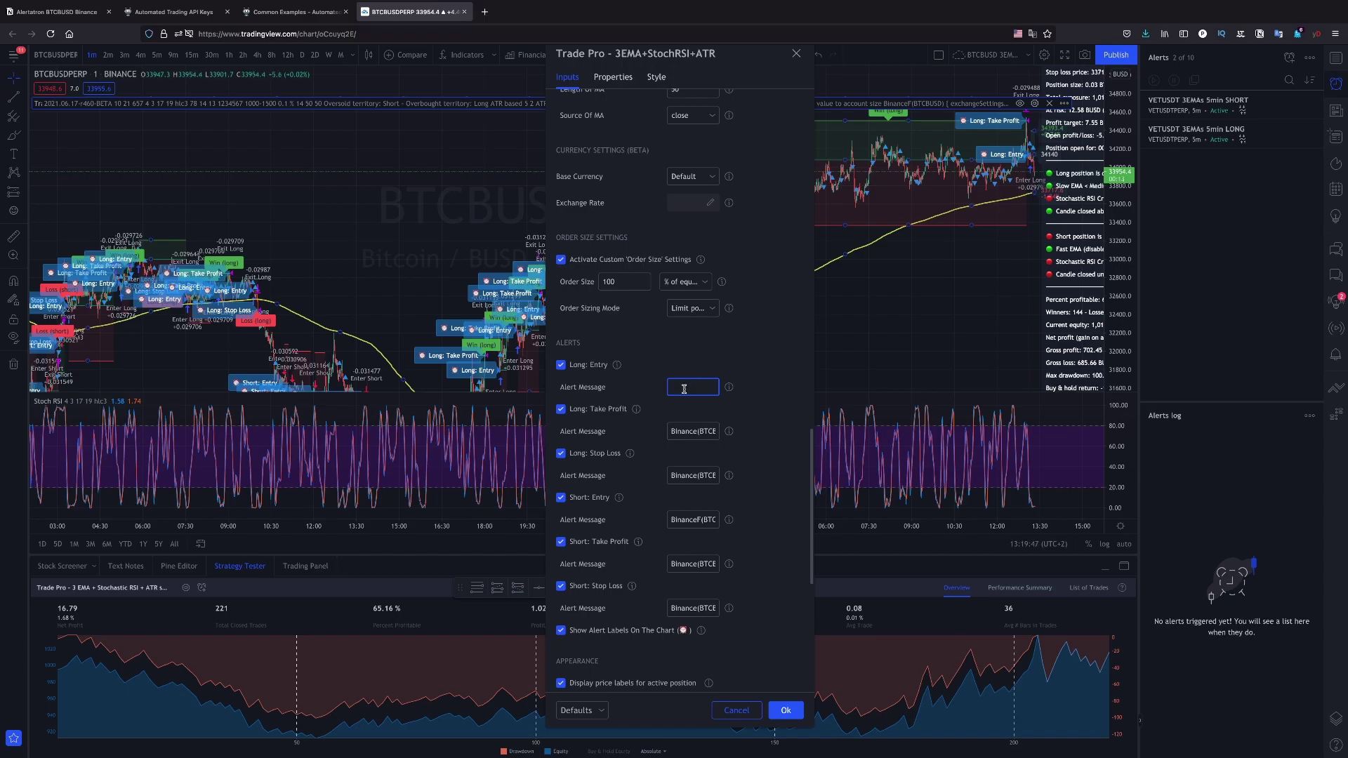
{"action": "key", "text": "ctrl+v"}
{"action": "left_click", "coordinate": [753, 396]}
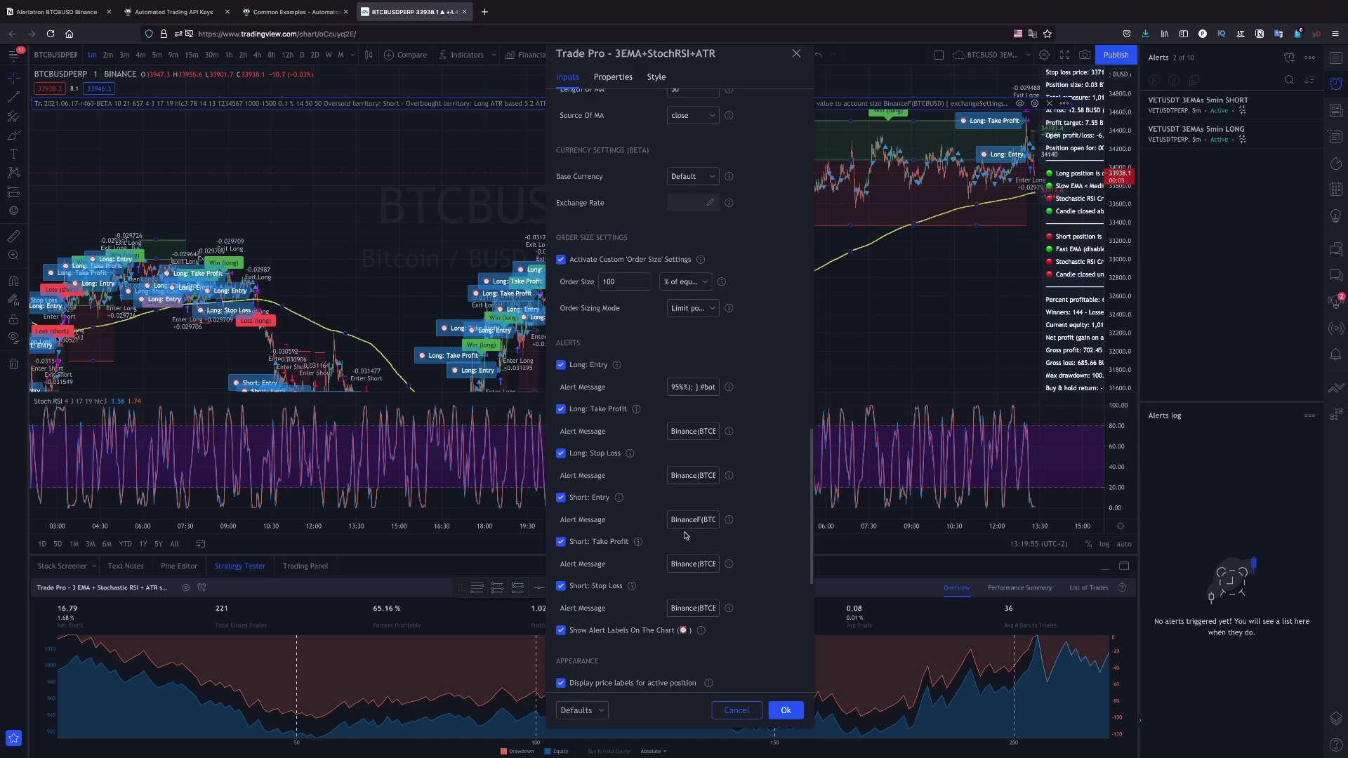
Return to the Notion commands page and select the open-short bot command
{"action": "key", "text": "ctrl+Tab"}
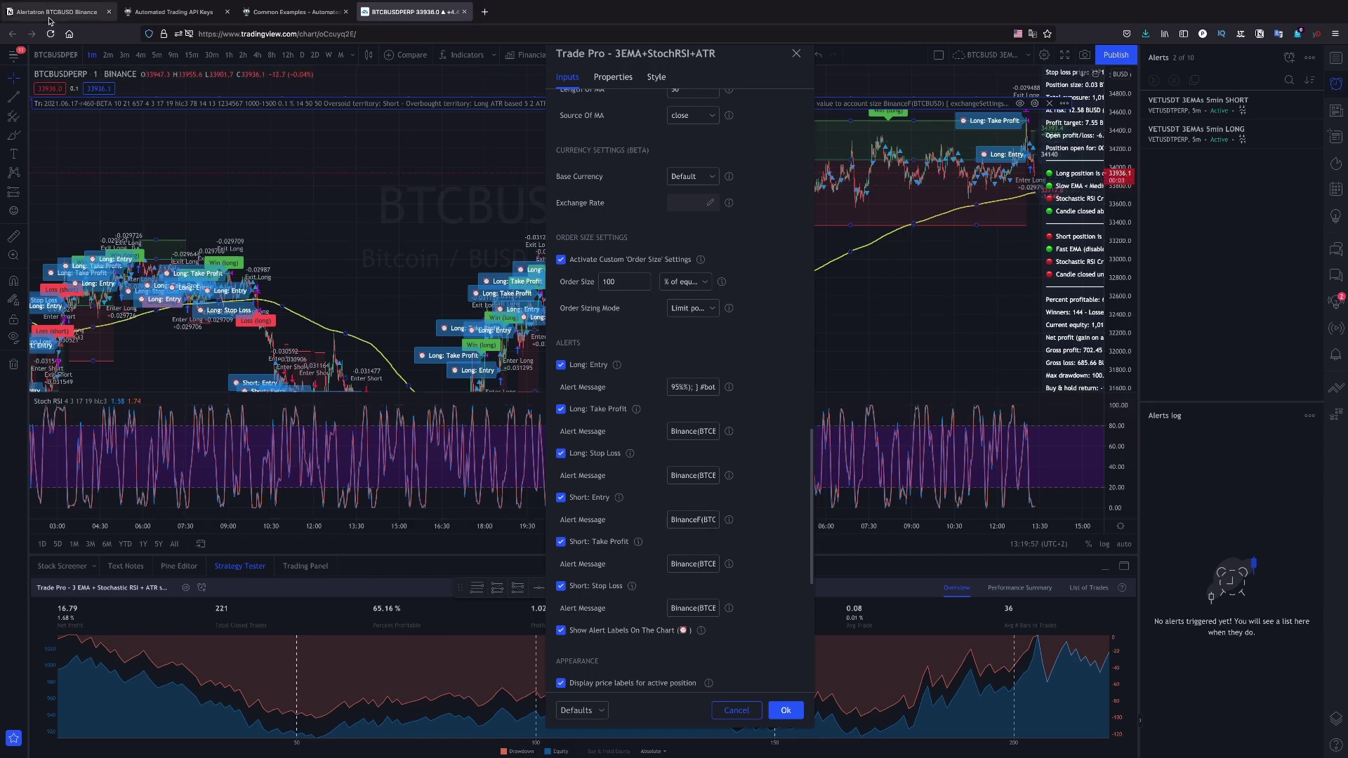
{"action": "left_click_drag", "start_coordinate": [537, 496], "coordinate": [529, 450]}
{"action": "left_click", "coordinate": [555, 485]}
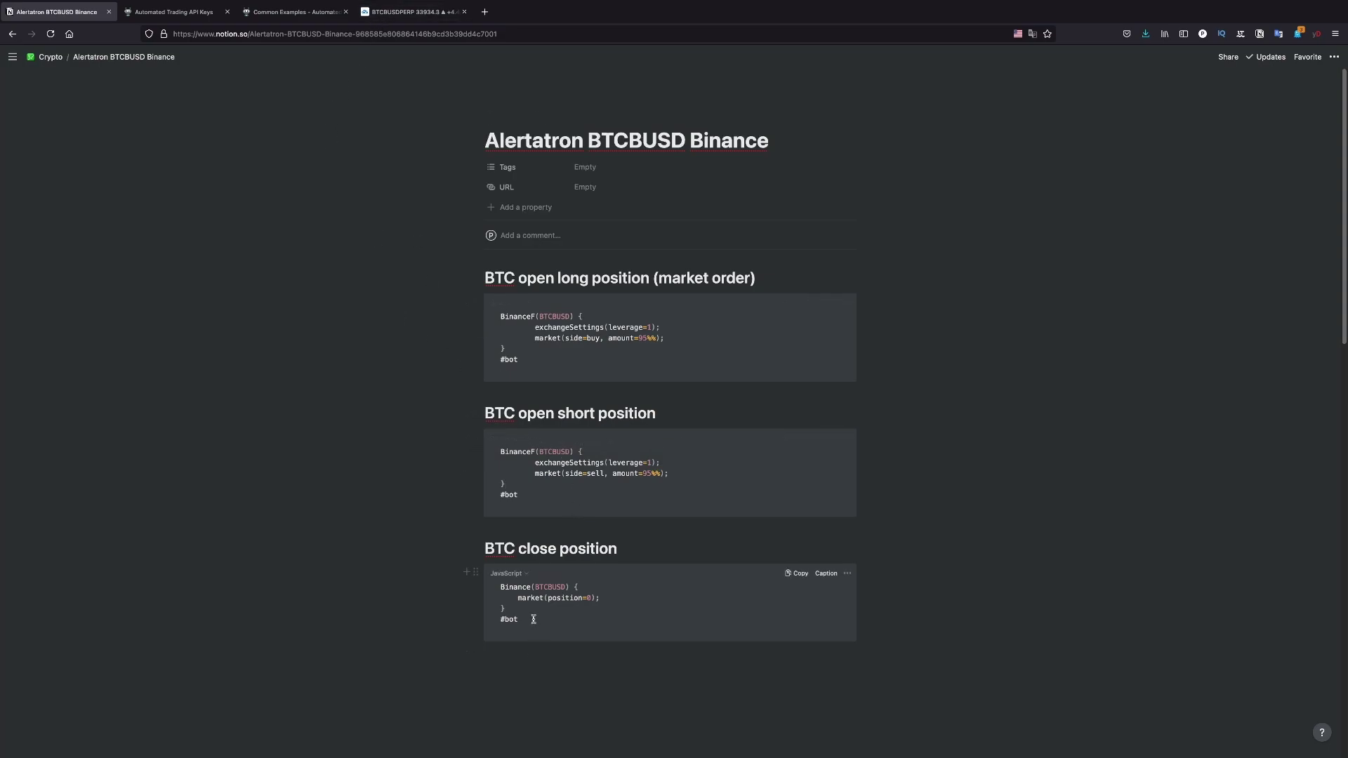
Copy the BTC close-position bot command and go back to the TradingView Trade Pro settings
{"action": "left_click_drag", "start_coordinate": [534, 619], "coordinate": [500, 585]}
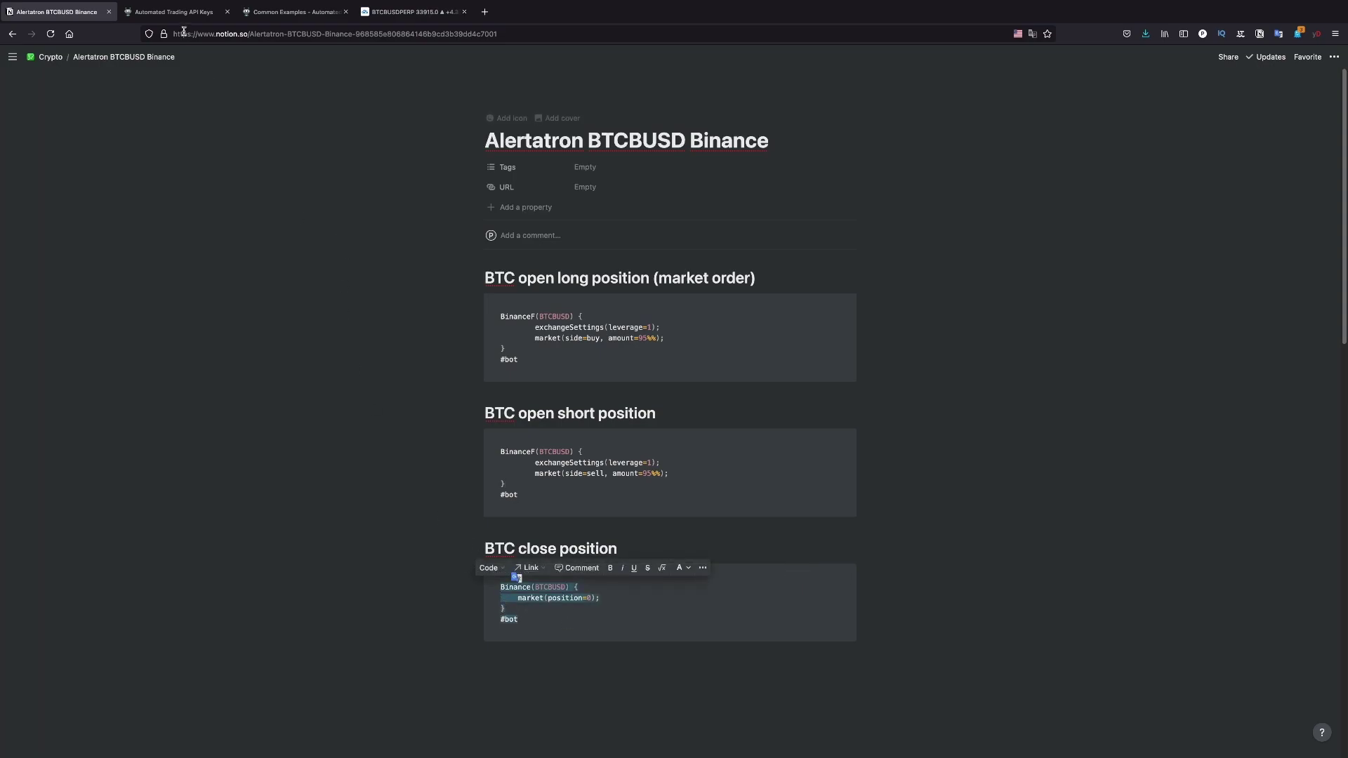
{"action": "left_click", "coordinate": [397, 13]}
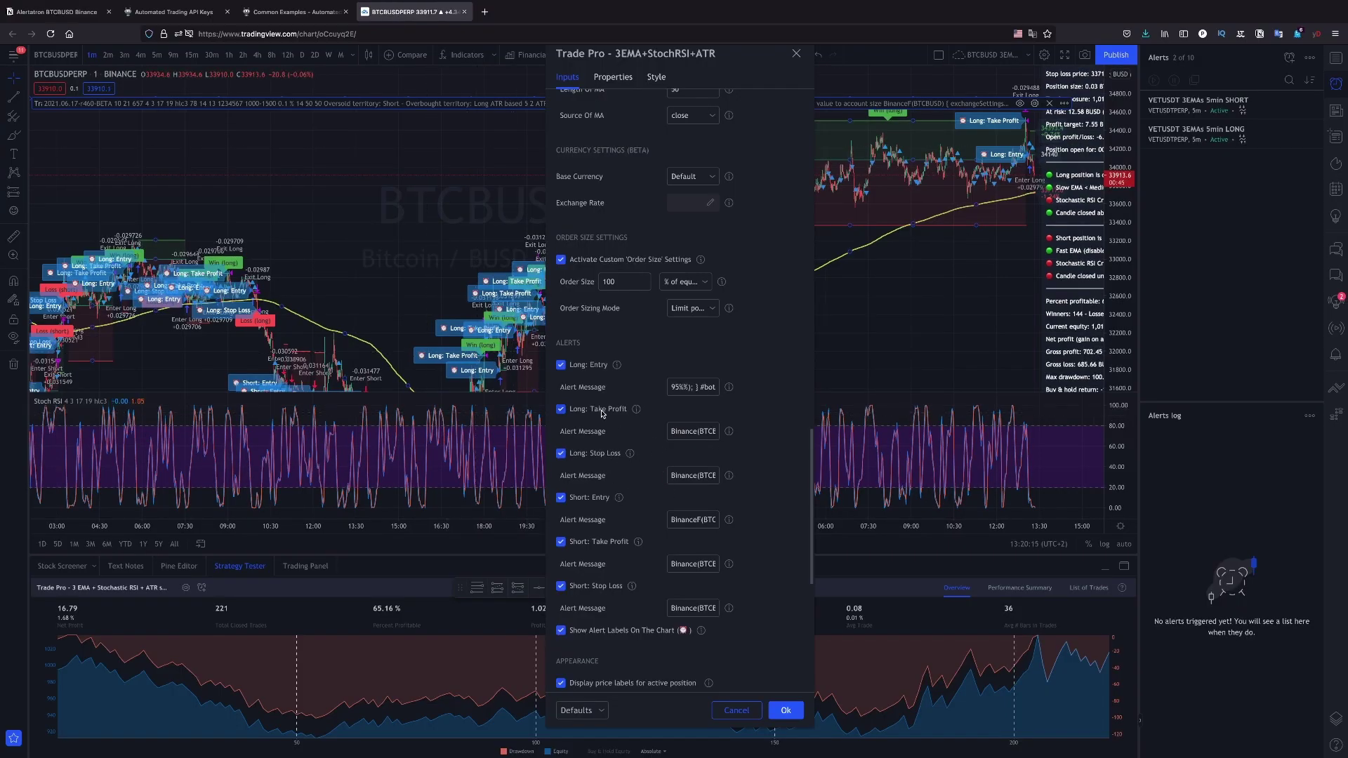
Set the Long: Take Profit and Long: Stop Loss alert messages to the close-position command
{"action": "left_click", "coordinate": [691, 436]}
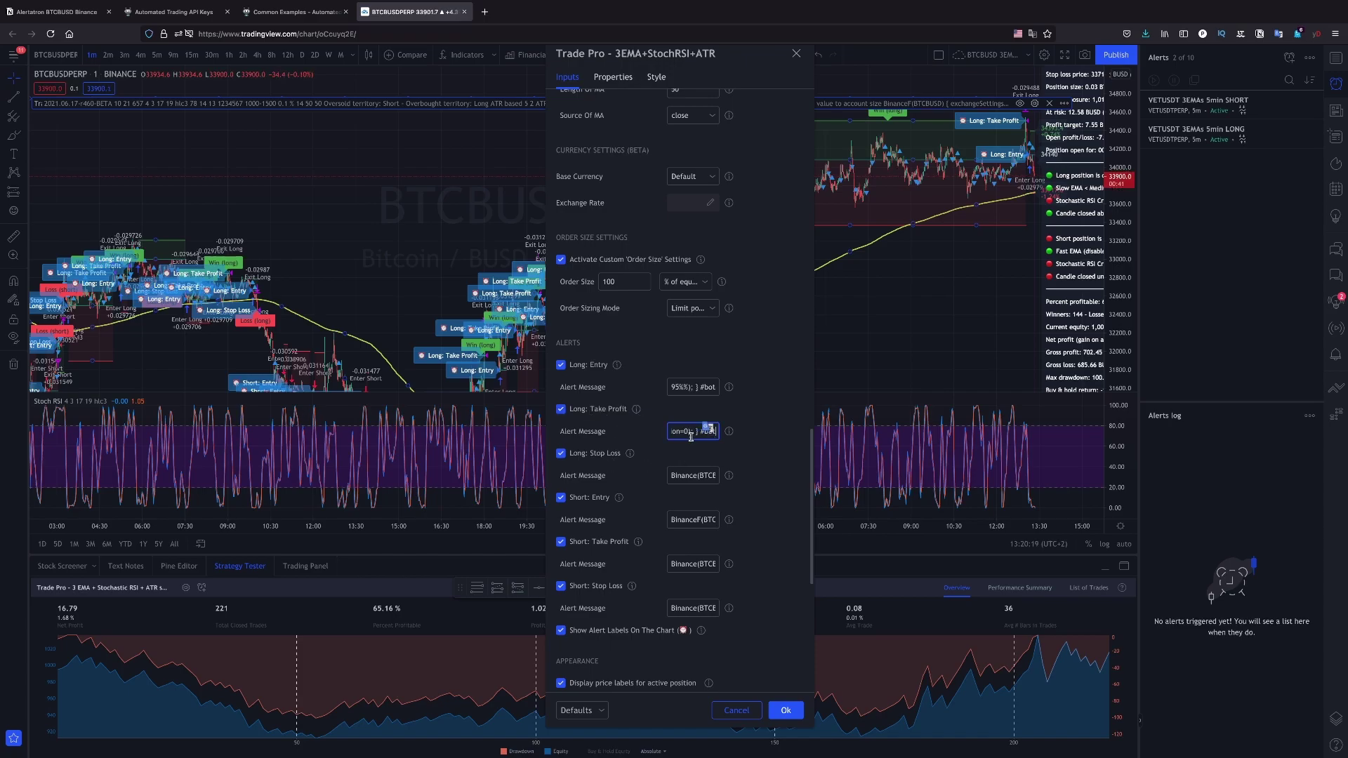
{"action": "left_click", "coordinate": [708, 475]}
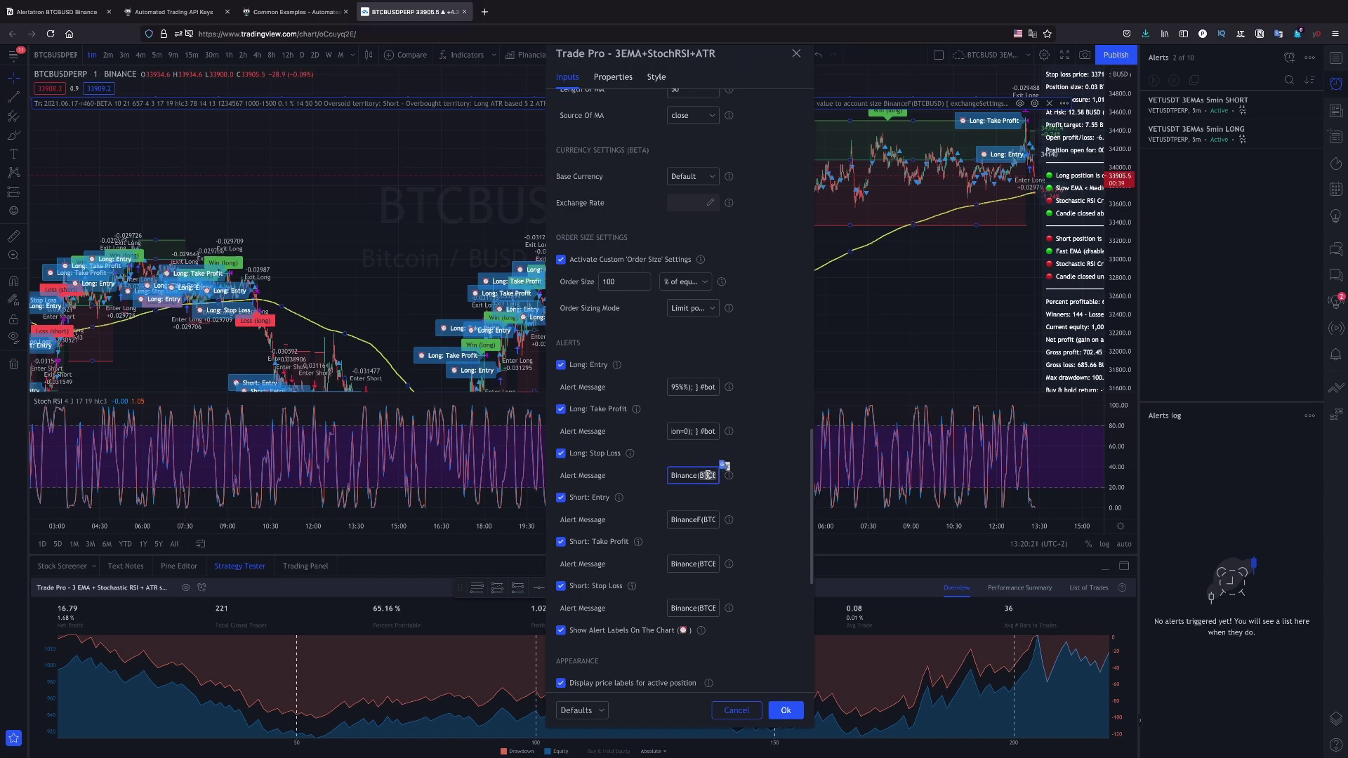
{"action": "key", "text": "ctrl+a"}
{"action": "key", "text": "ctrl+v"}
{"action": "left_click", "coordinate": [738, 558]}
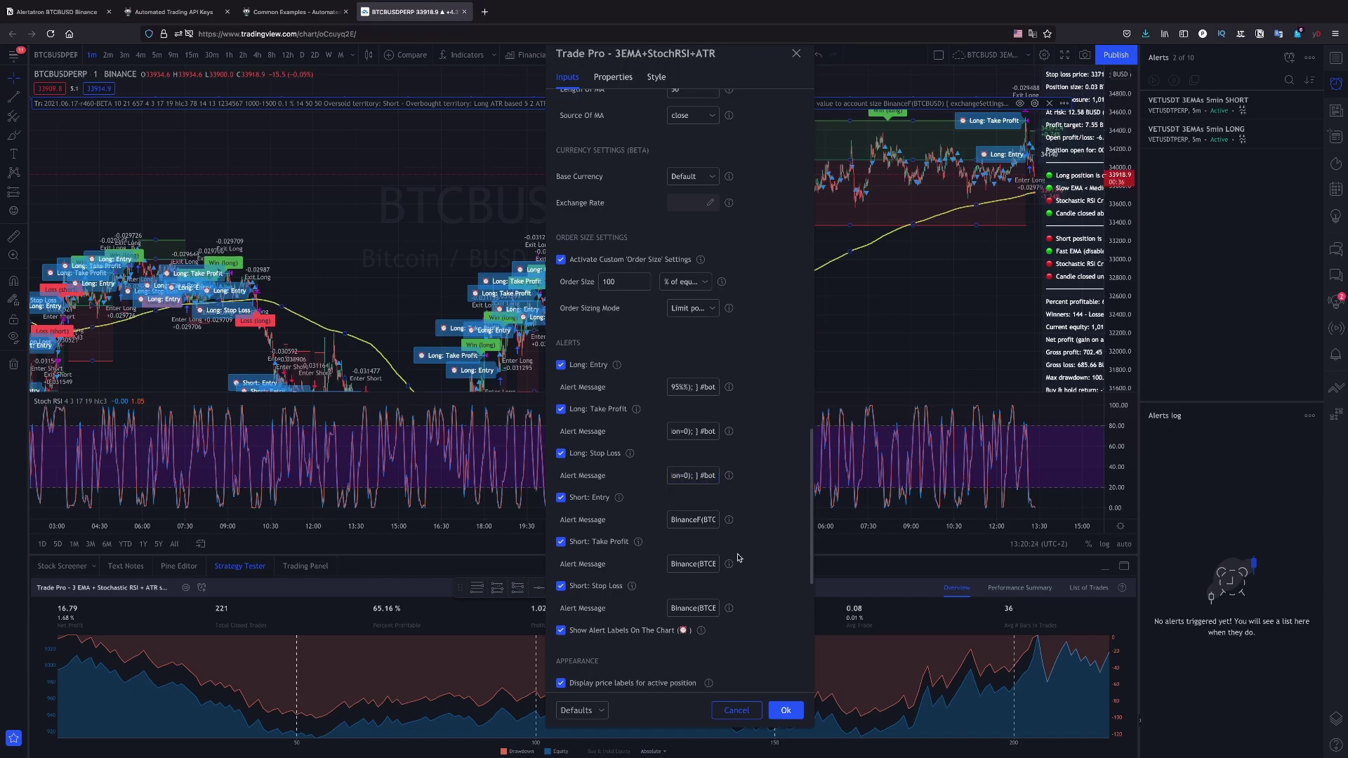
Paste the close-position command into Short: Take Profit and Short: Stop Loss, then apply the settings
{"action": "left_click", "coordinate": [691, 566]}
{"action": "key", "text": "ctrl+a"}
{"action": "key", "text": "ctrl+v"}
{"action": "double_click", "coordinate": [682, 606]}
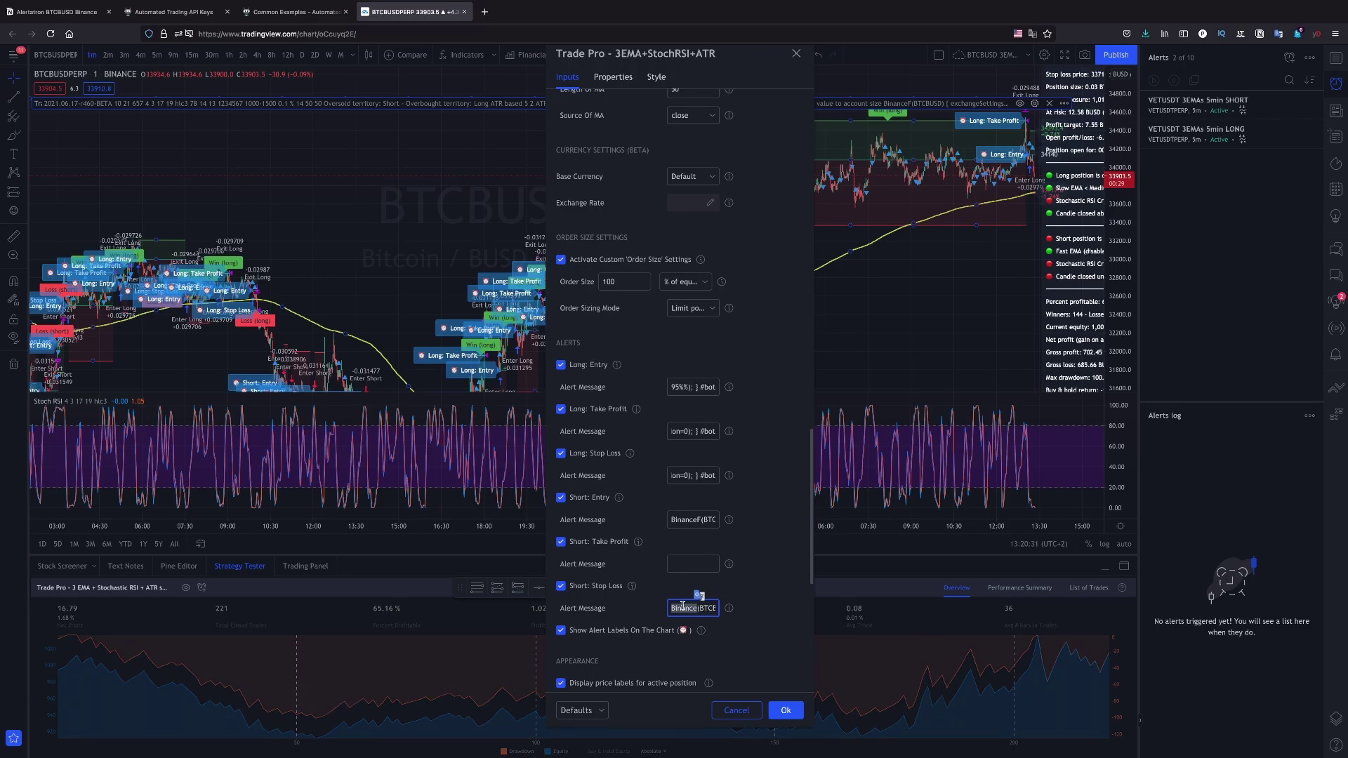
{"action": "key", "text": "ctrl+a"}
{"action": "key", "text": "BackSpace"}
{"action": "left_click", "coordinate": [693, 565]}
{"action": "key", "text": "ctrl+v"}
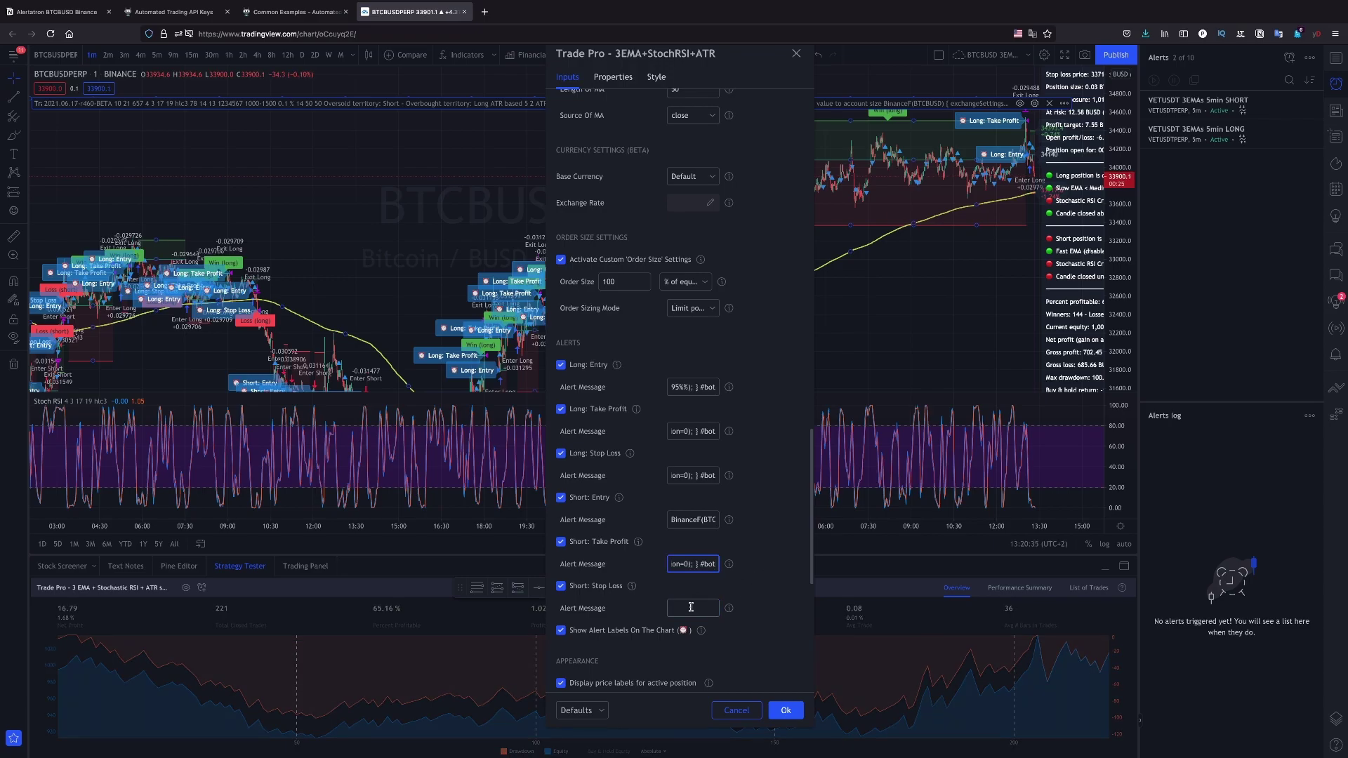
{"action": "left_click", "coordinate": [691, 608]}
{"action": "key", "text": "ctrl+v"}
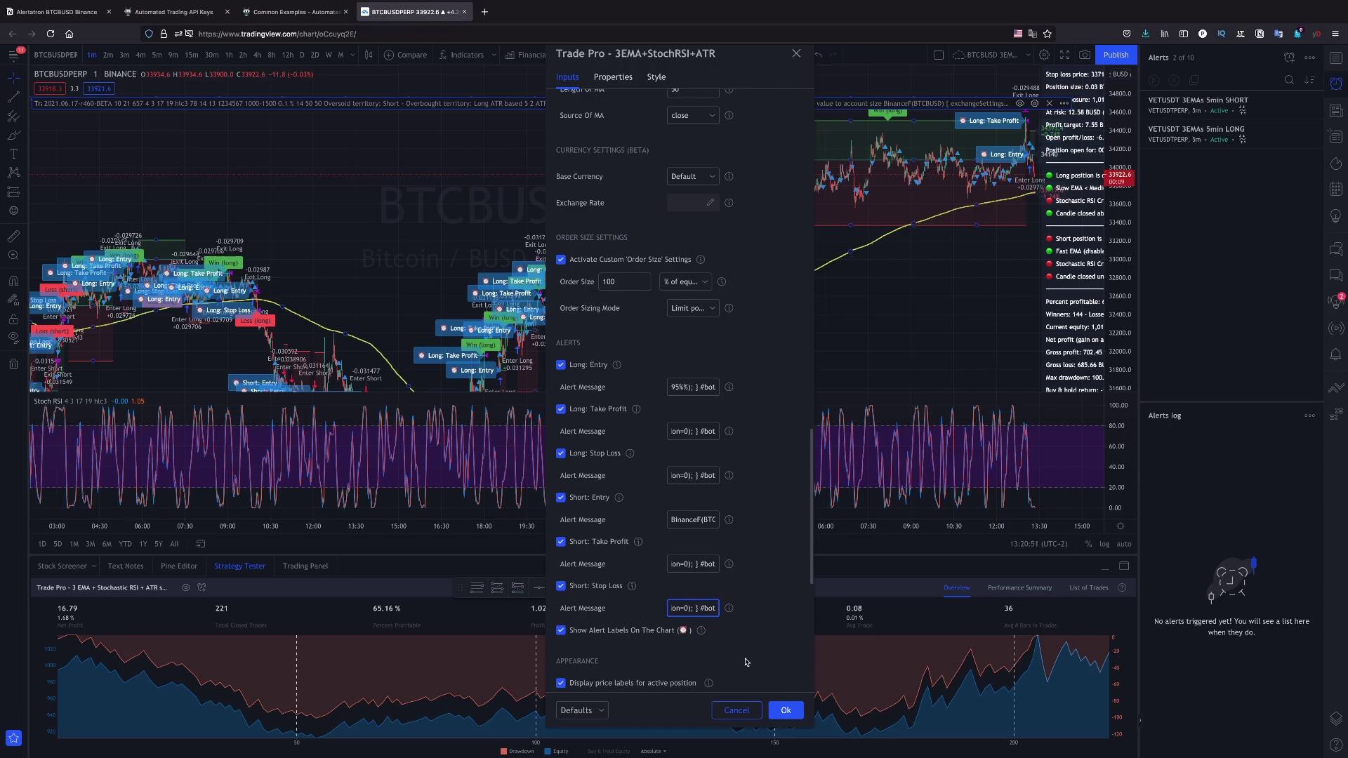
{"action": "left_click", "coordinate": [738, 472]}
{"action": "key", "text": "Return"}
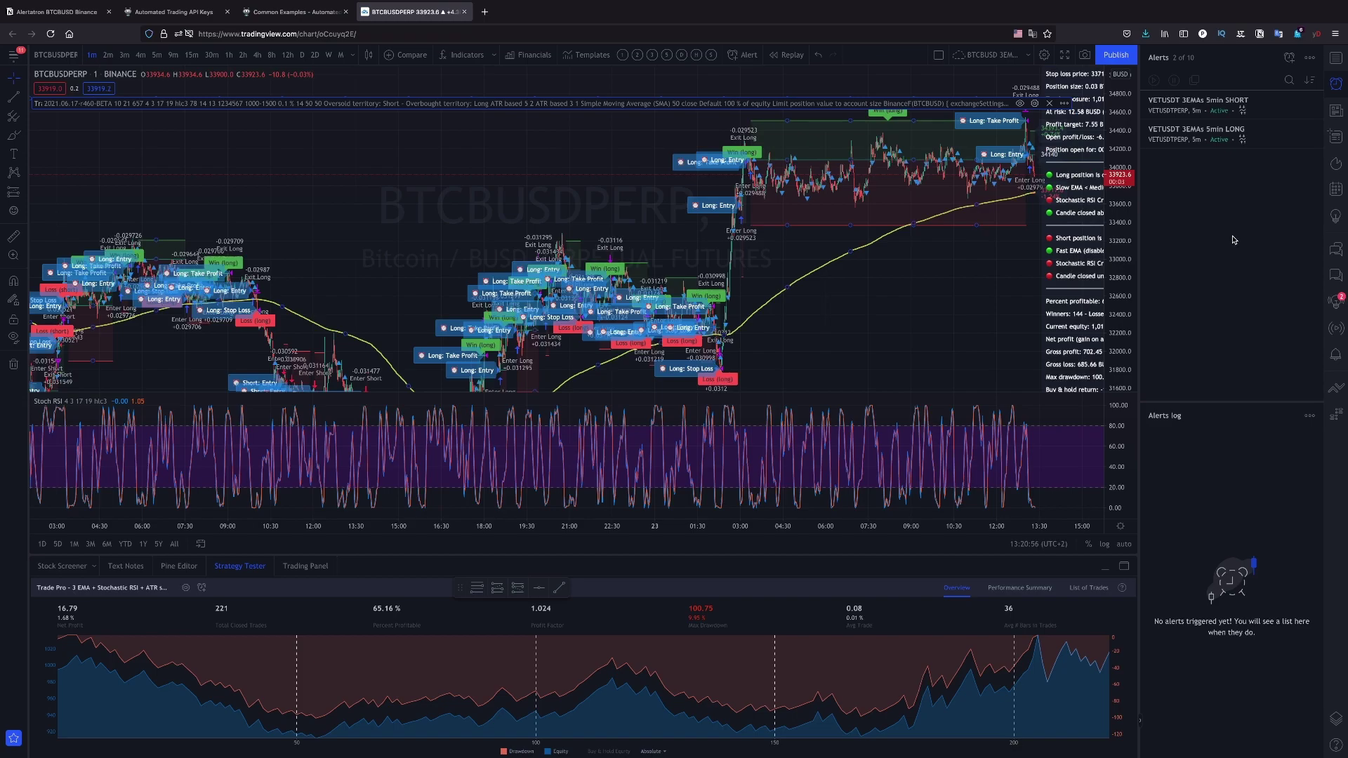
Start a Trade Pro alert on BTCBUSDPERP triggered by 'alert() function calls only', keeping pop-up notification on
{"action": "left_click", "coordinate": [1288, 64]}
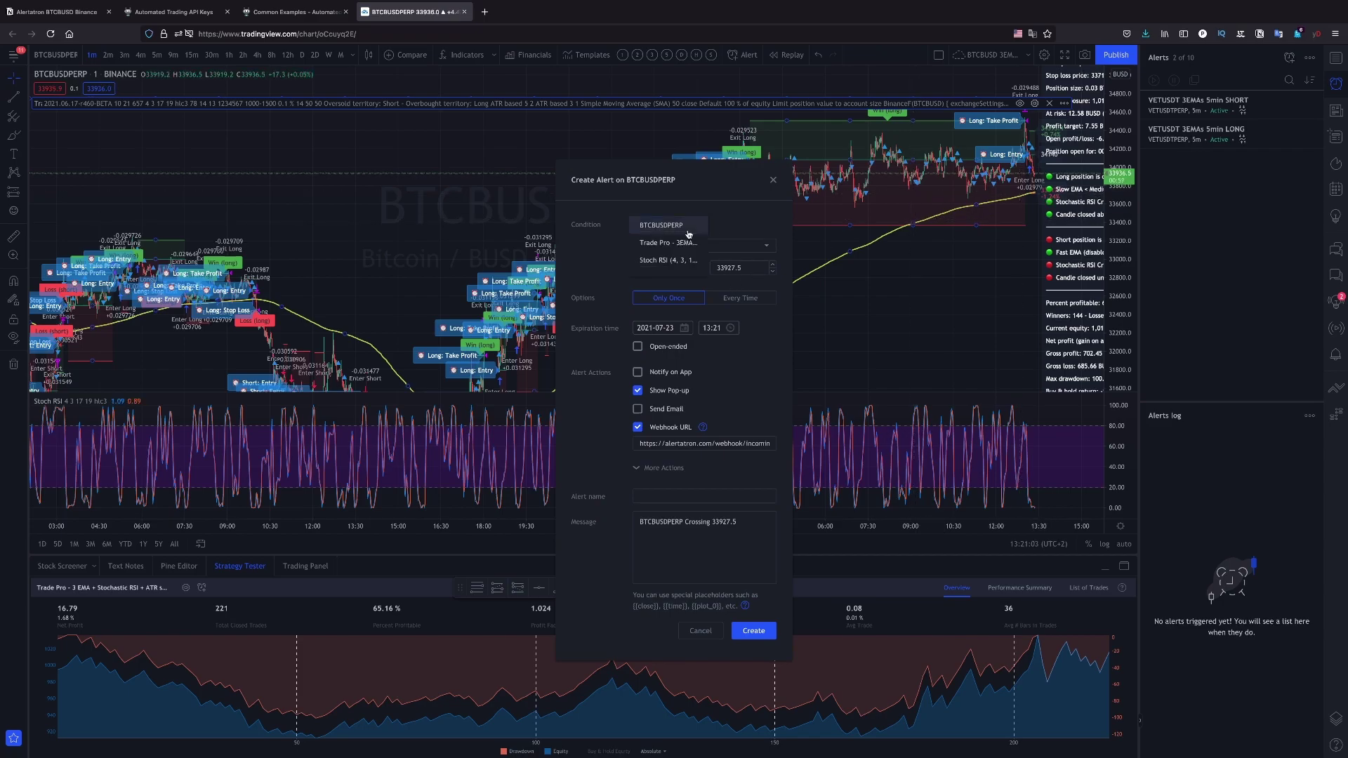
{"action": "left_click", "coordinate": [660, 244]}
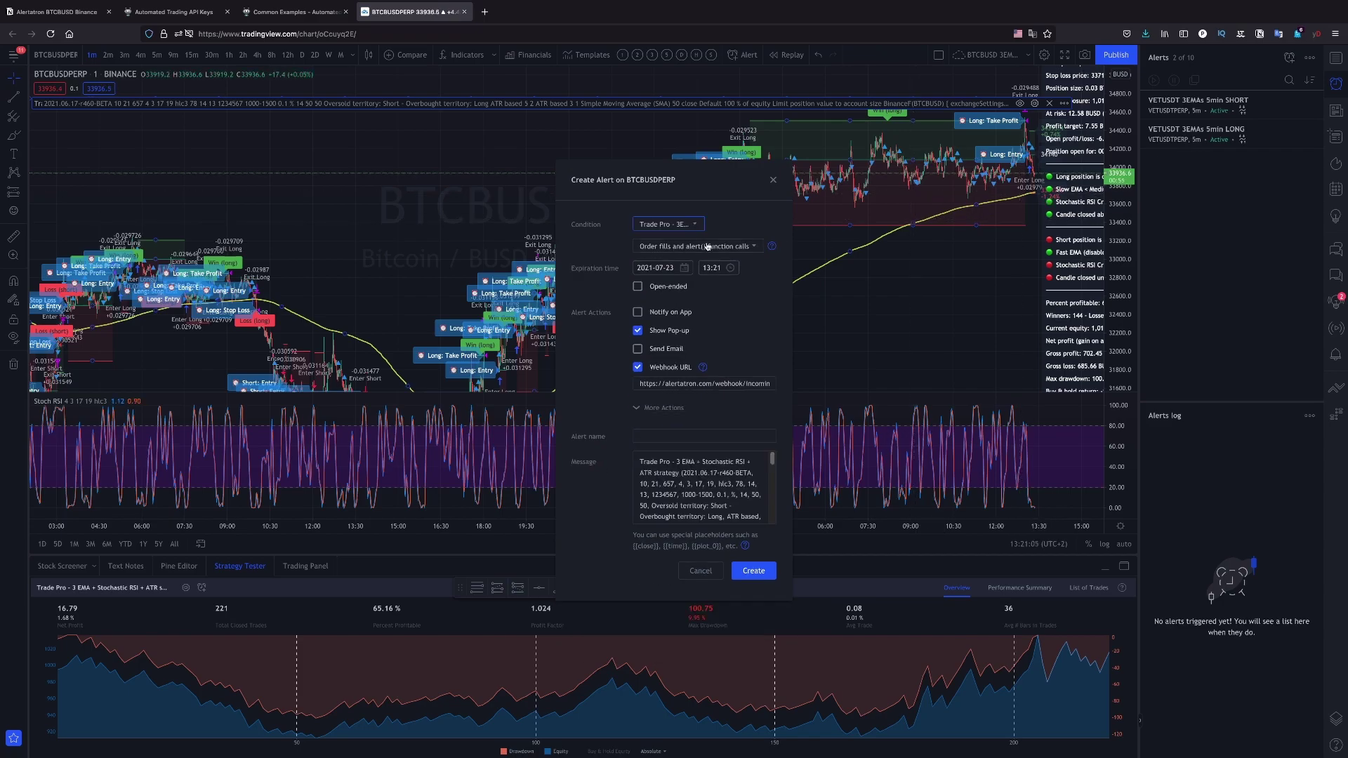
{"action": "left_click", "coordinate": [738, 247]}
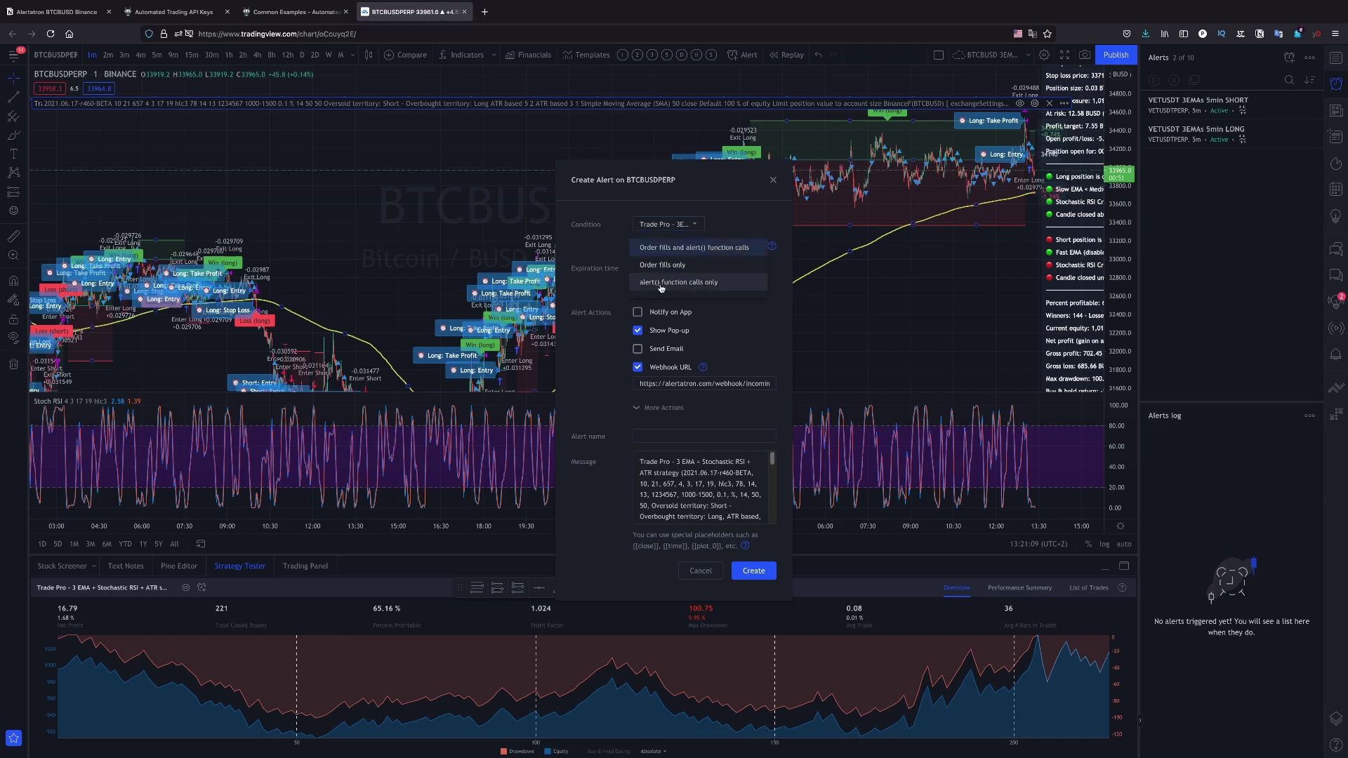
{"action": "left_click", "coordinate": [719, 282]}
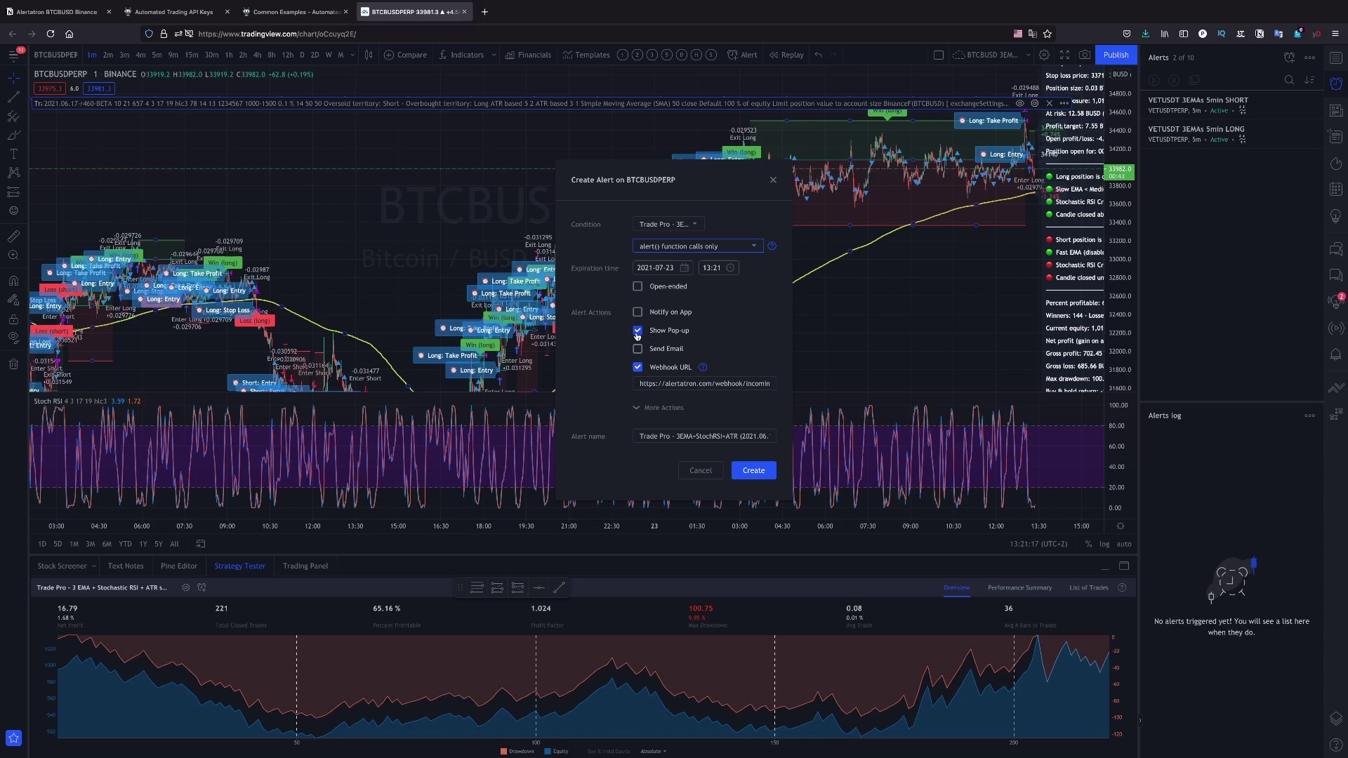
{"action": "left_click", "coordinate": [642, 333]}
{"action": "left_click", "coordinate": [641, 333]}
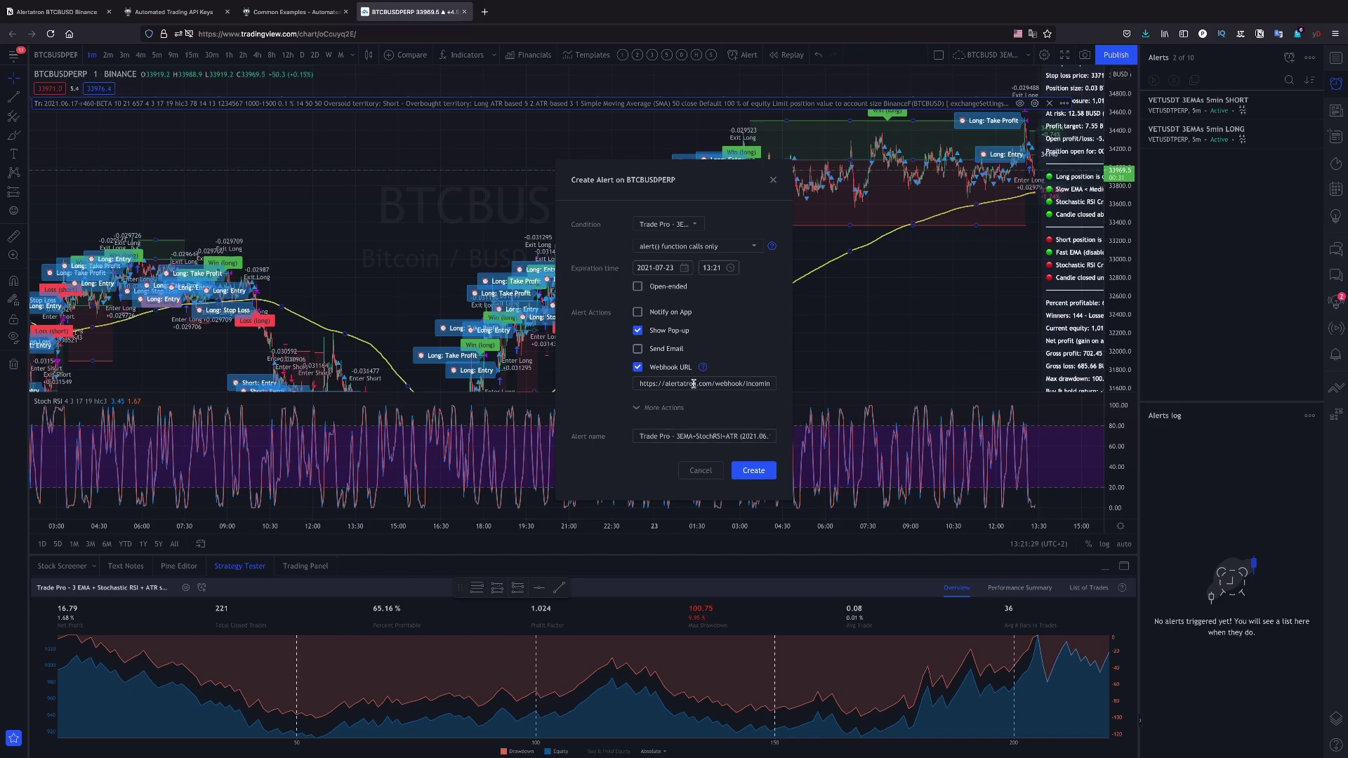
Name the alert 'BTCBUSD 3EMAs 1min' and create it
{"action": "triple_click", "coordinate": [697, 438]}
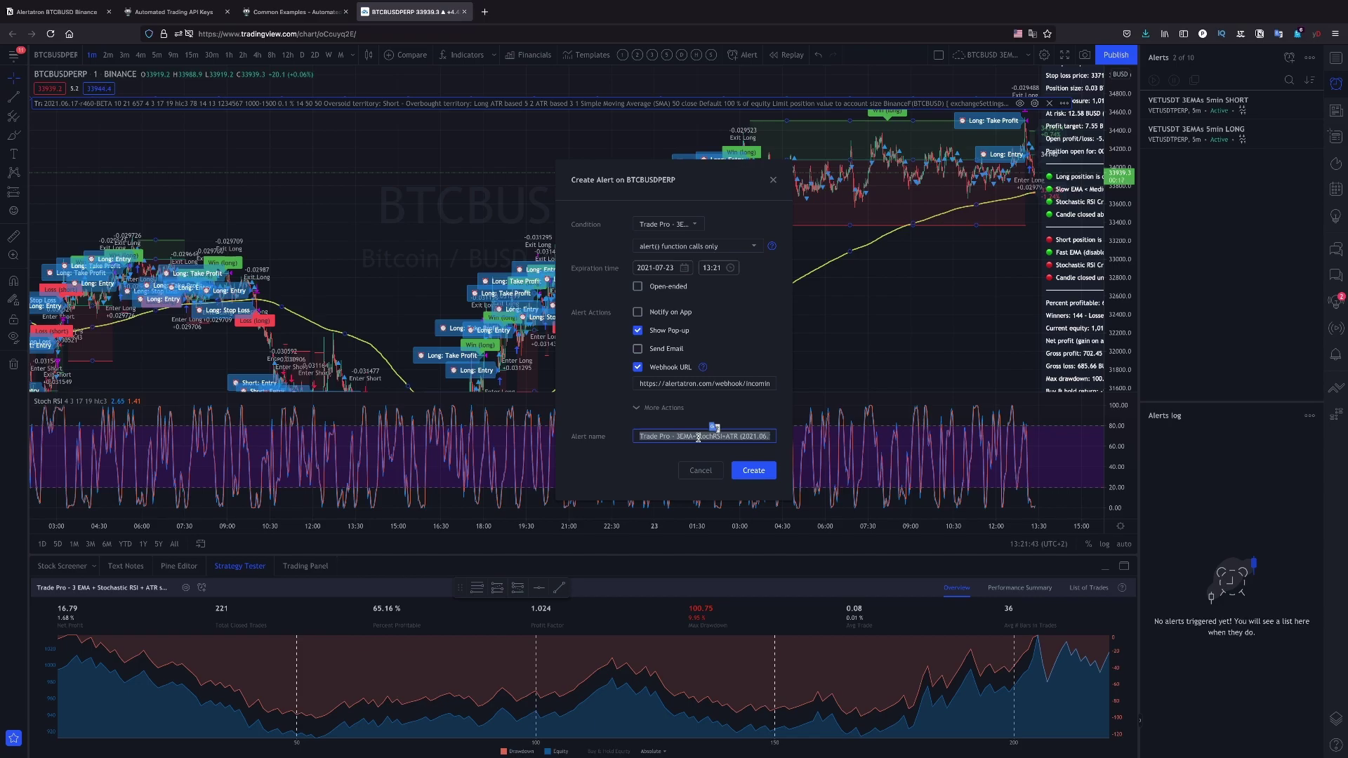
{"action": "type", "text": "BTCBUSD 1min"}
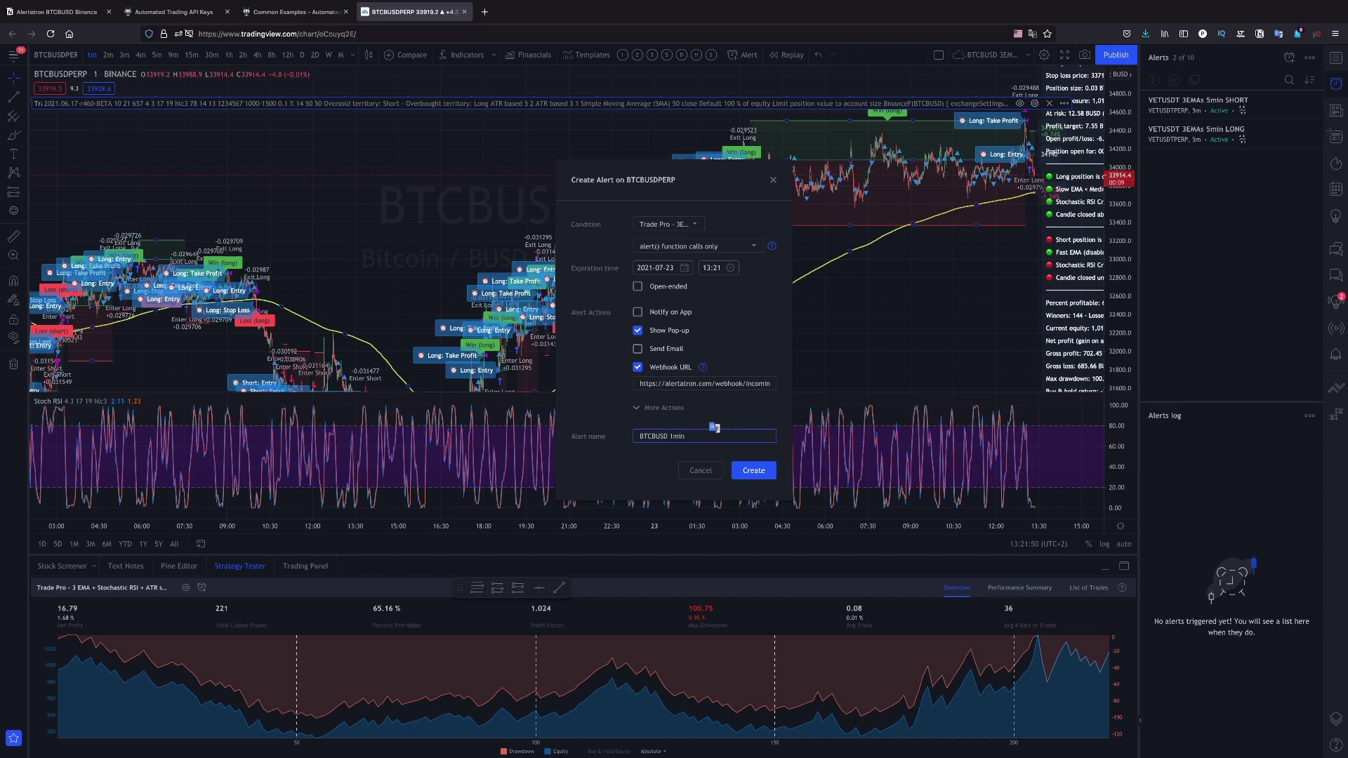
{"action": "key", "text": "BackSpace"}
{"action": "key", "text": "BackSpace"}
{"action": "key", "text": "BackSpace"}
{"action": "key", "text": "BackSpace"}
{"action": "type", "text": "3EMAs 1min"}
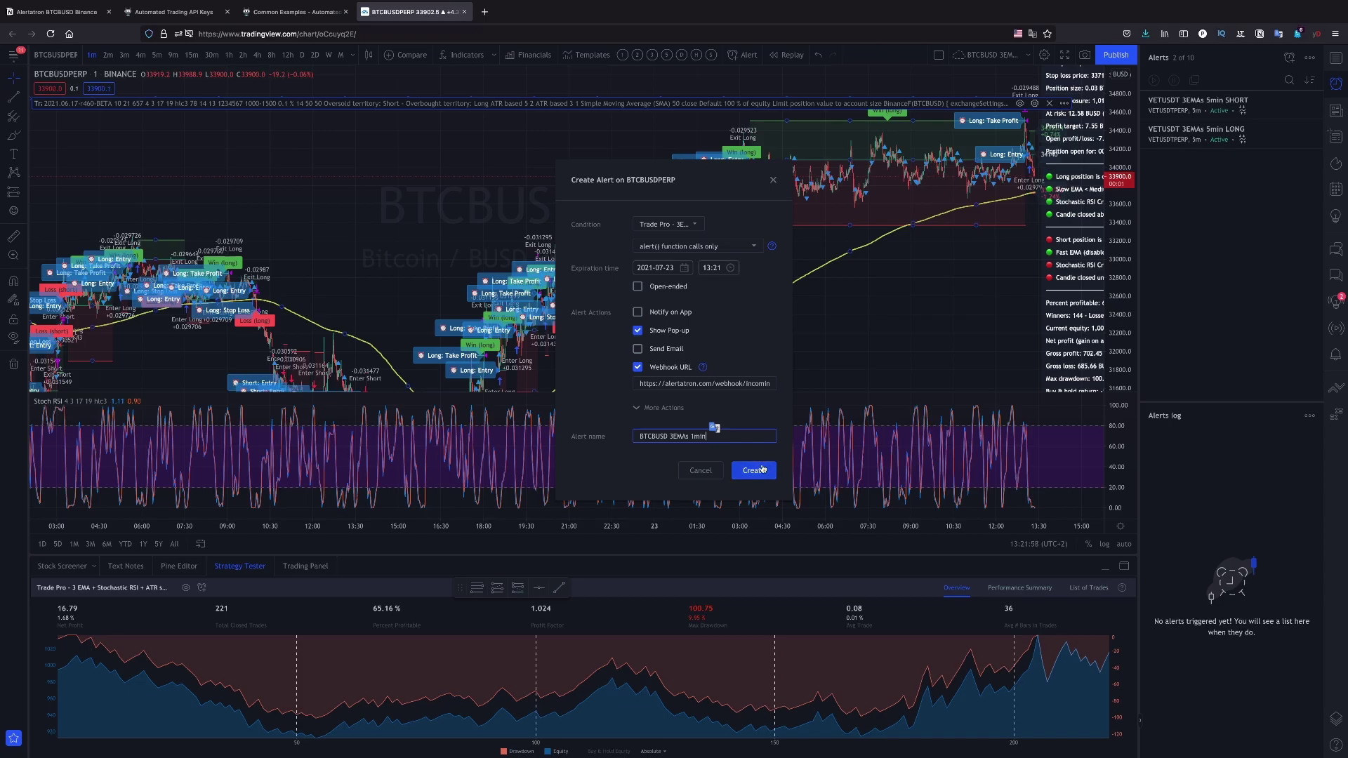
{"action": "left_click", "coordinate": [762, 469]}
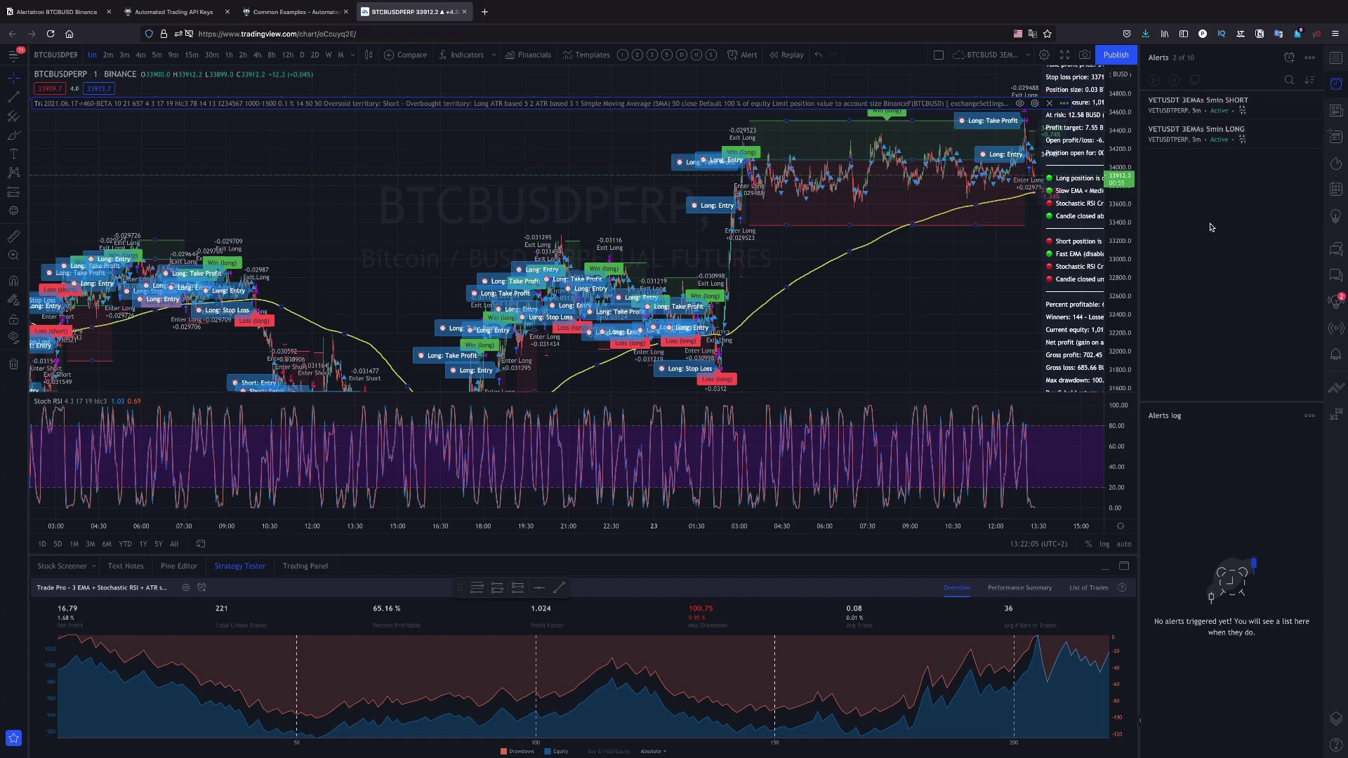
Stop the BTCBUSD 3EMAs 1min alert, open its edit dialog, then switch to the Alertatron inbox
{"action": "mouse_move", "coordinate": [1221, 118]}
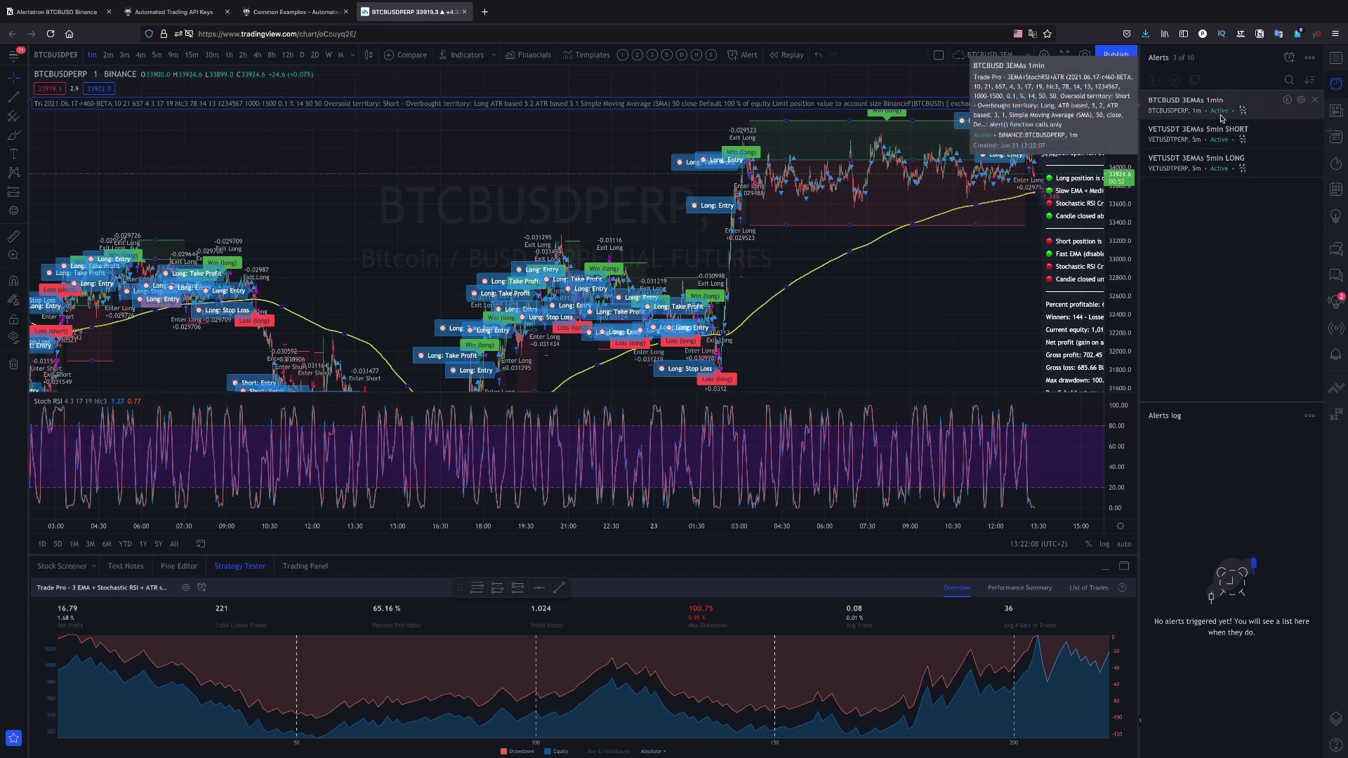
{"action": "left_click", "coordinate": [1288, 100]}
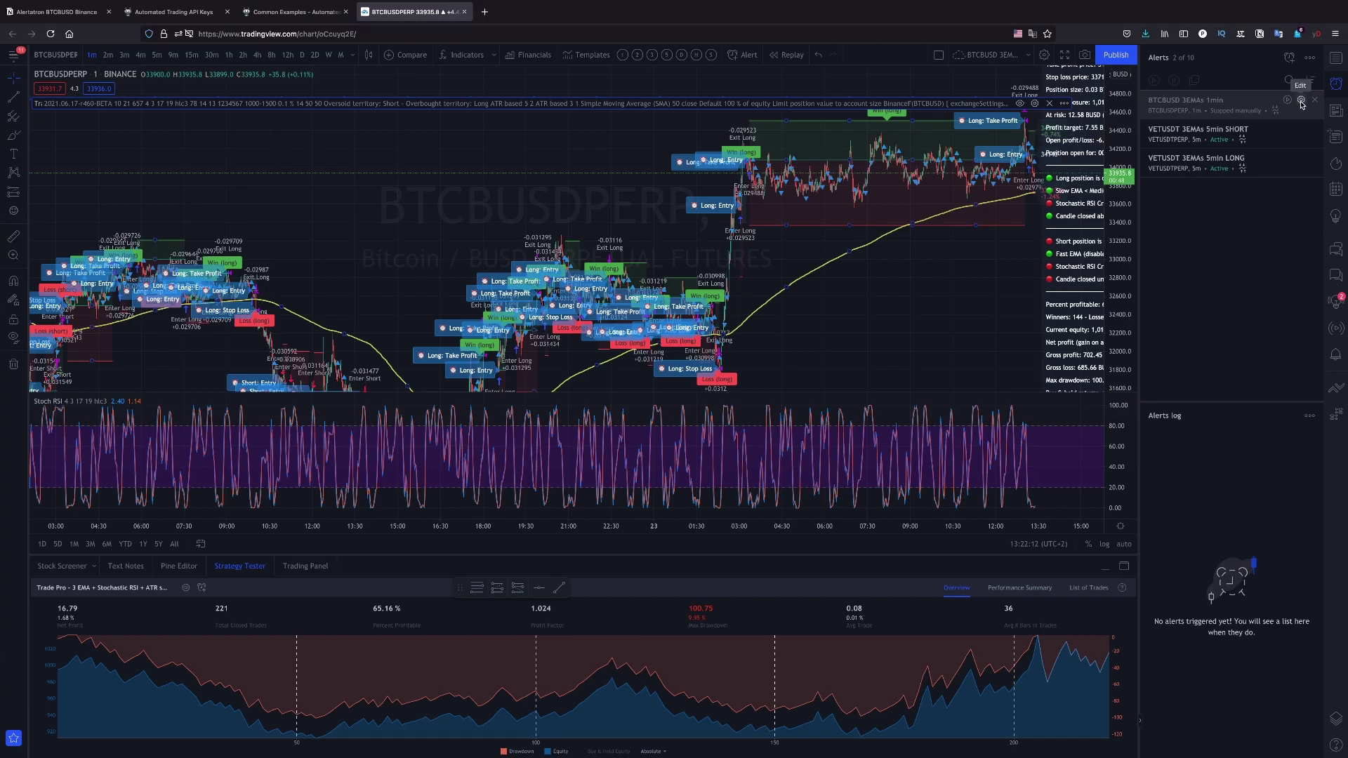
{"action": "left_click", "coordinate": [1301, 100]}
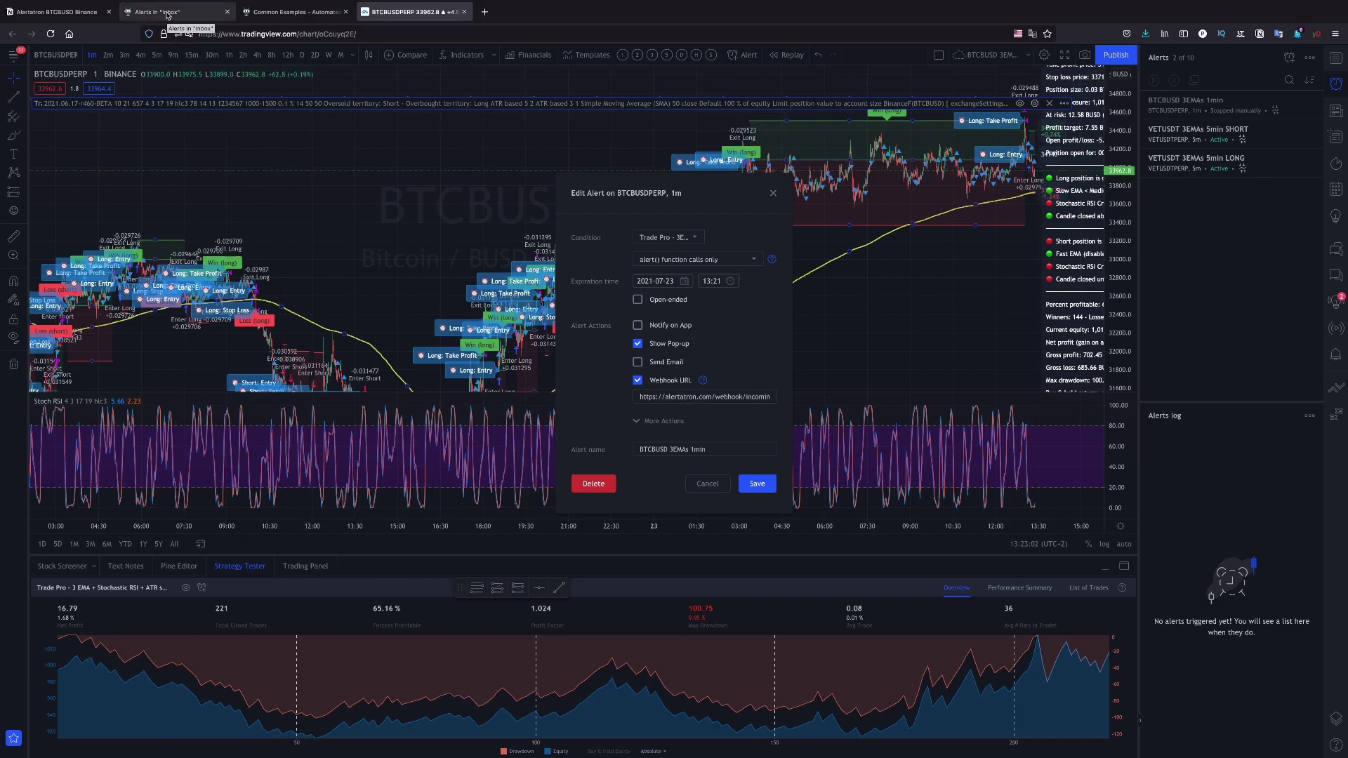
{"action": "left_click", "coordinate": [258, 14]}
{"action": "left_click", "coordinate": [175, 14]}
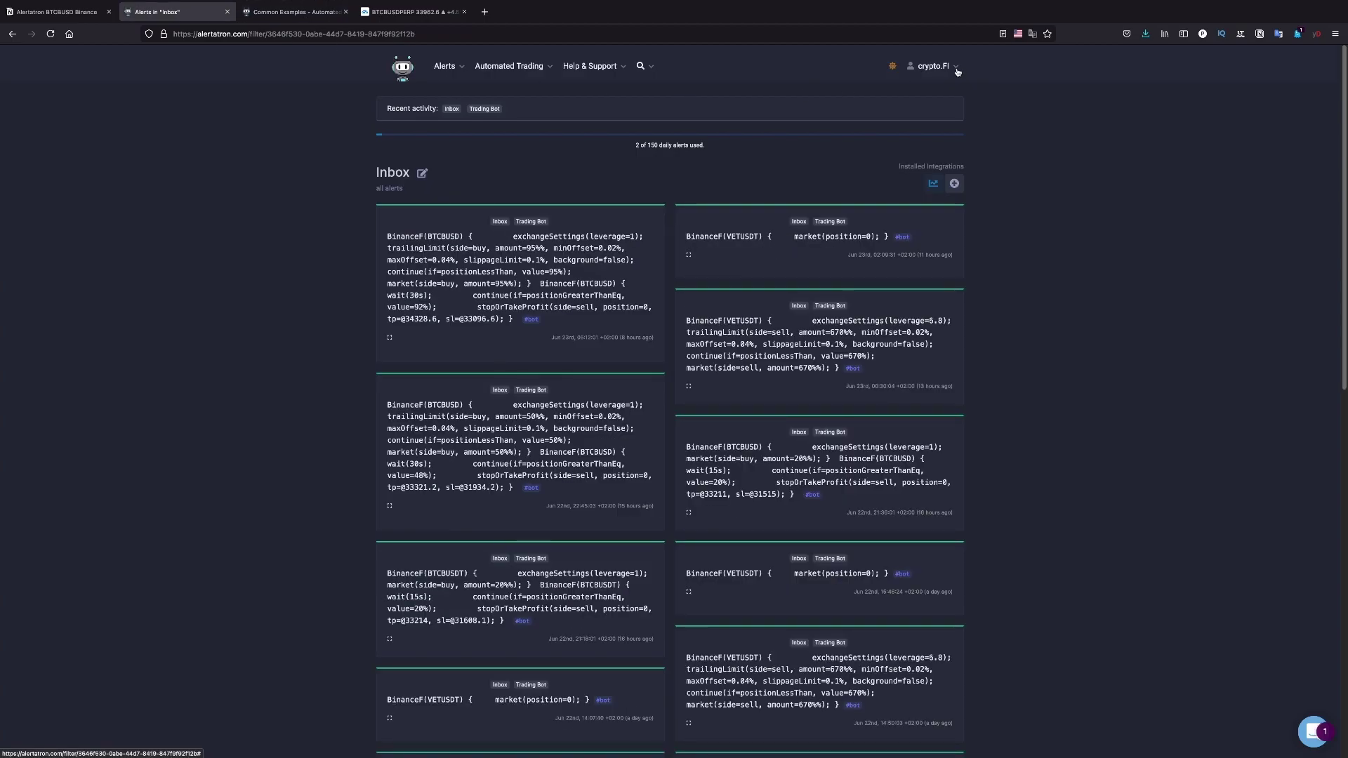
Go to Alertatron's Saved & Manual Alerts page from the Alerts menu
{"action": "left_click", "coordinate": [957, 71]}
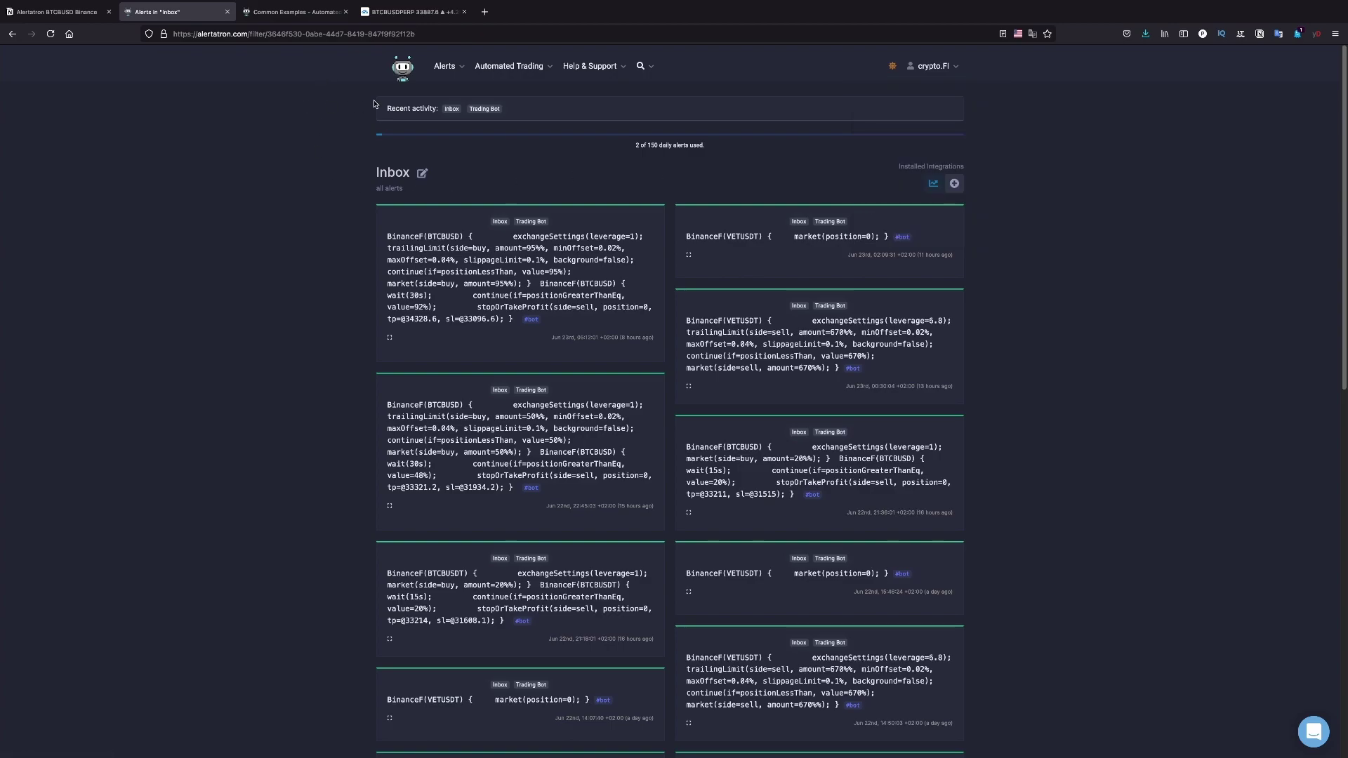
{"action": "left_click", "coordinate": [455, 68]}
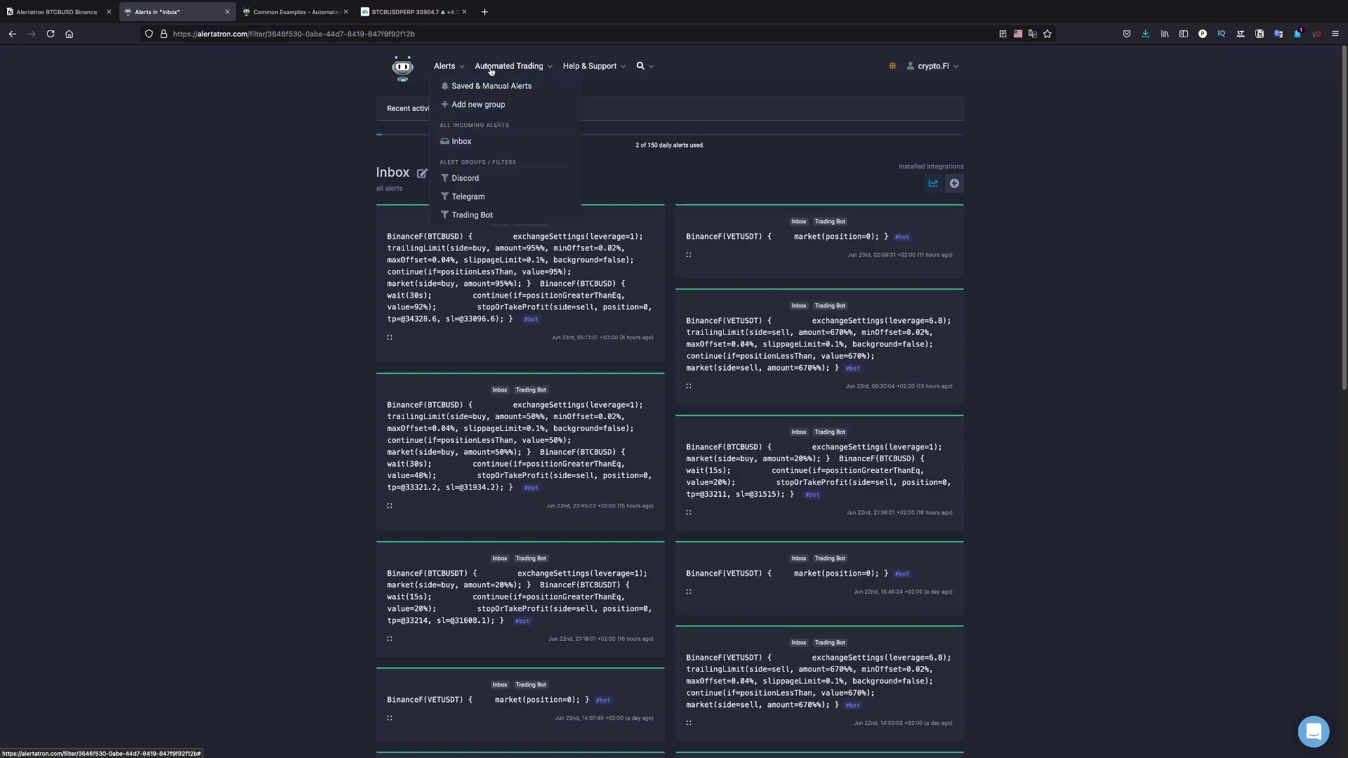
{"action": "left_click", "coordinate": [495, 67]}
{"action": "left_click", "coordinate": [462, 70]}
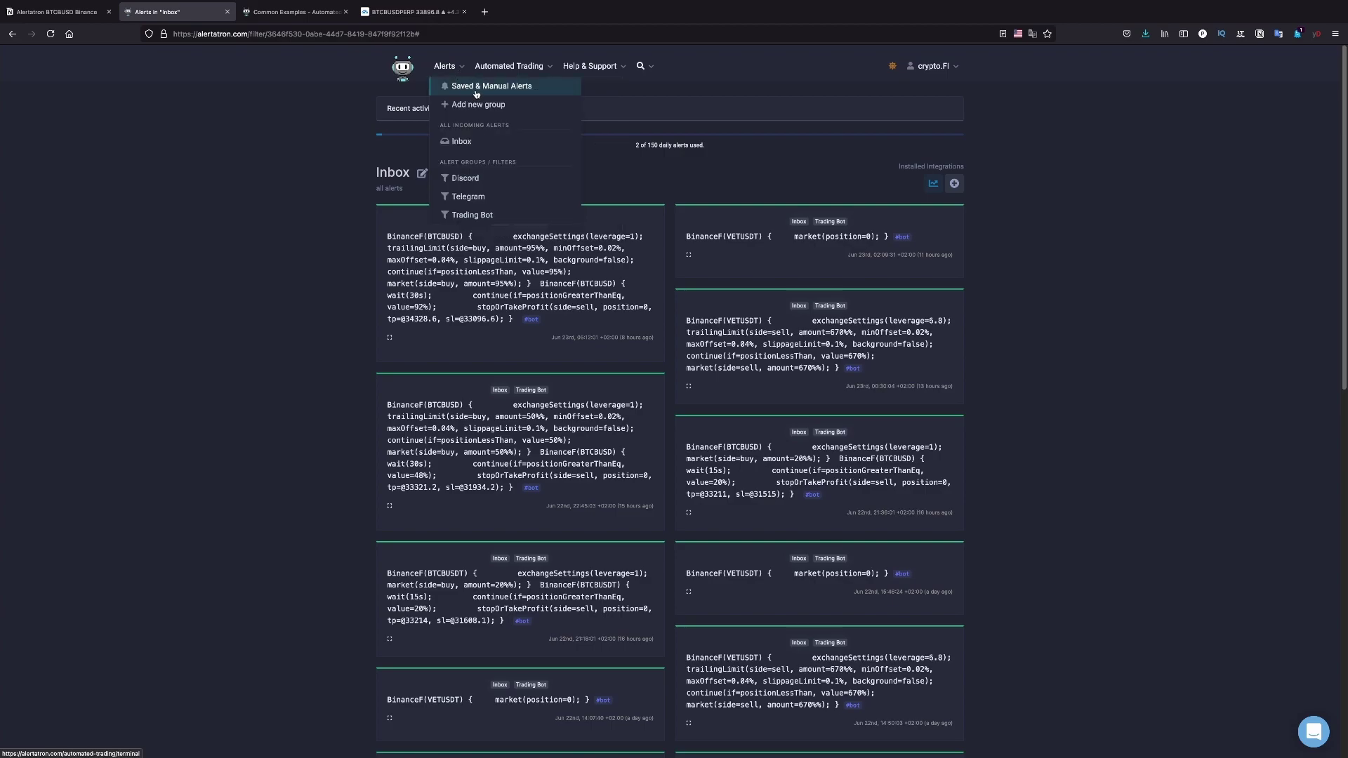
{"action": "left_click", "coordinate": [487, 87]}
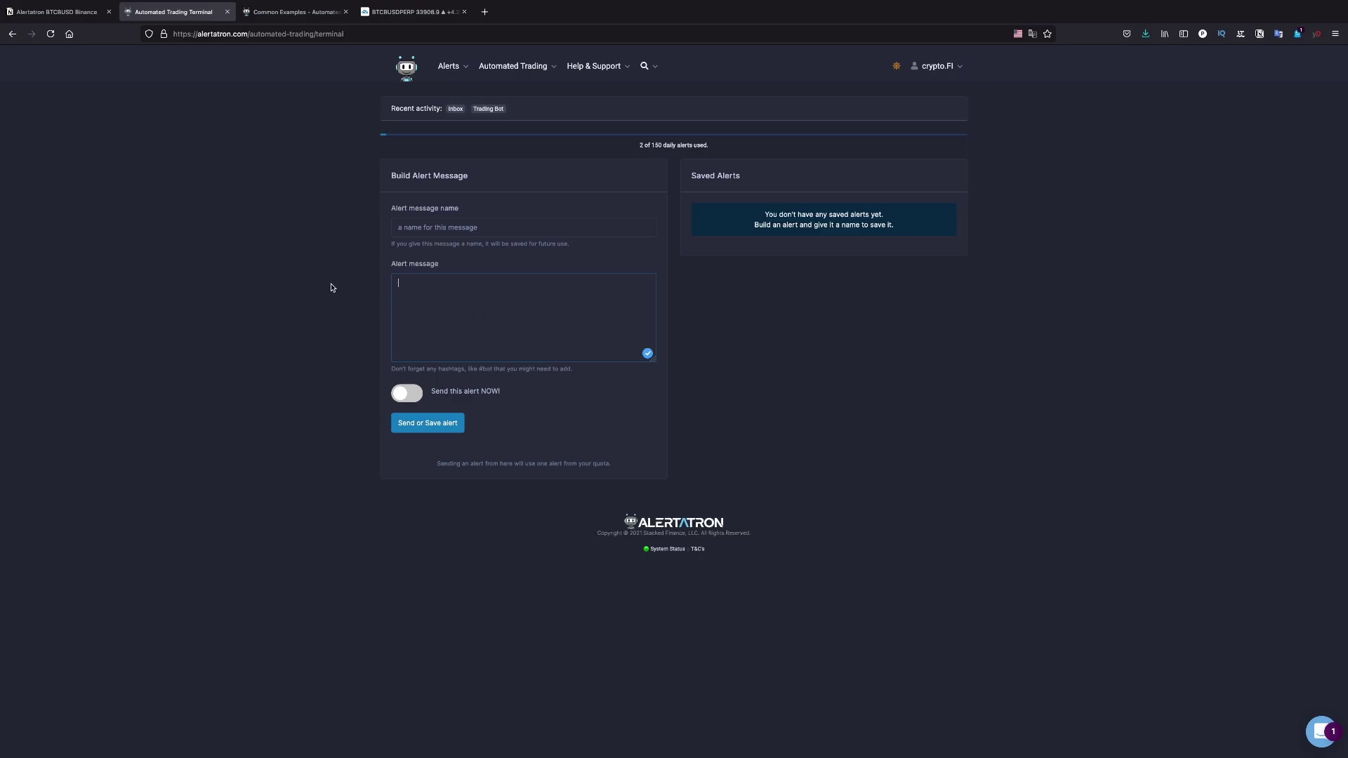
Copy the myApiKeys(XBTUSD) { balance(); } #bot example from the Balance command docs
{"action": "left_click", "coordinate": [286, 13]}
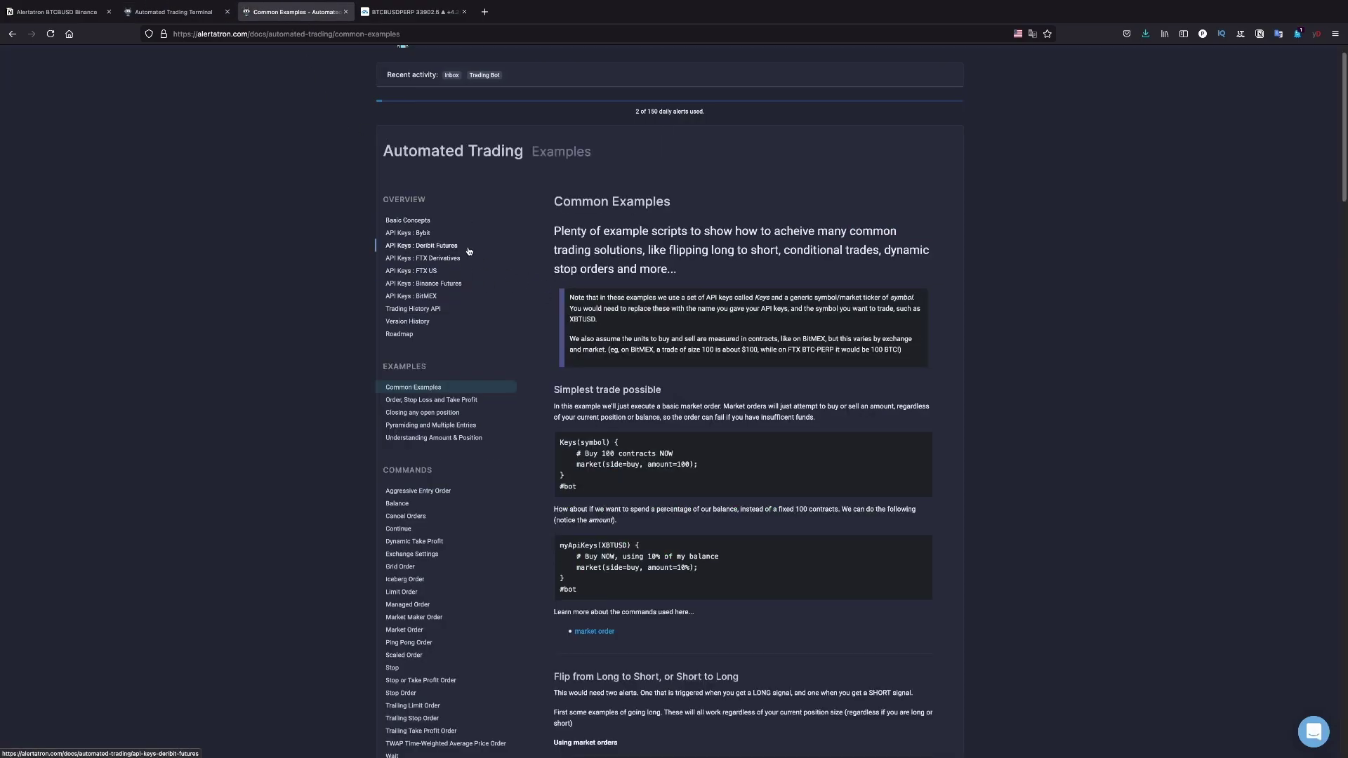
{"action": "left_click", "coordinate": [407, 220]}
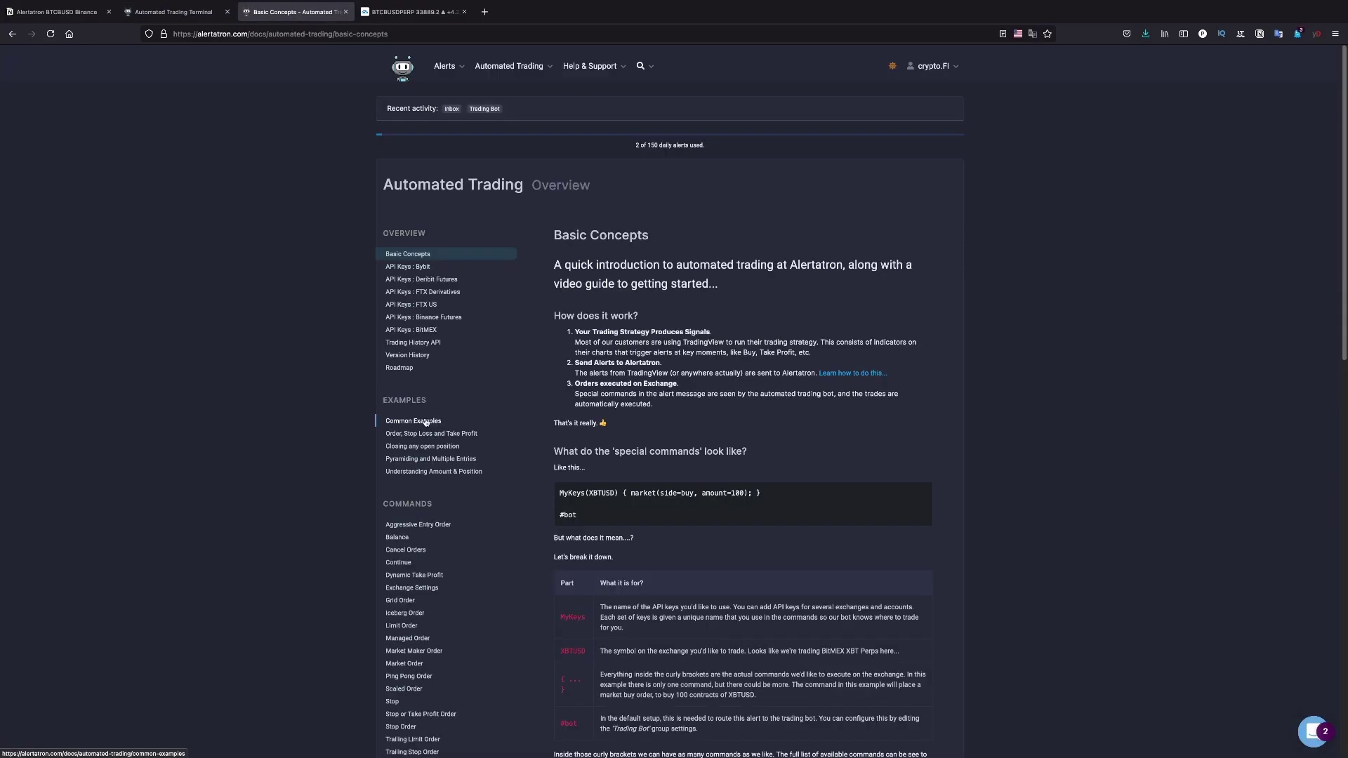
{"action": "left_click", "coordinate": [398, 539]}
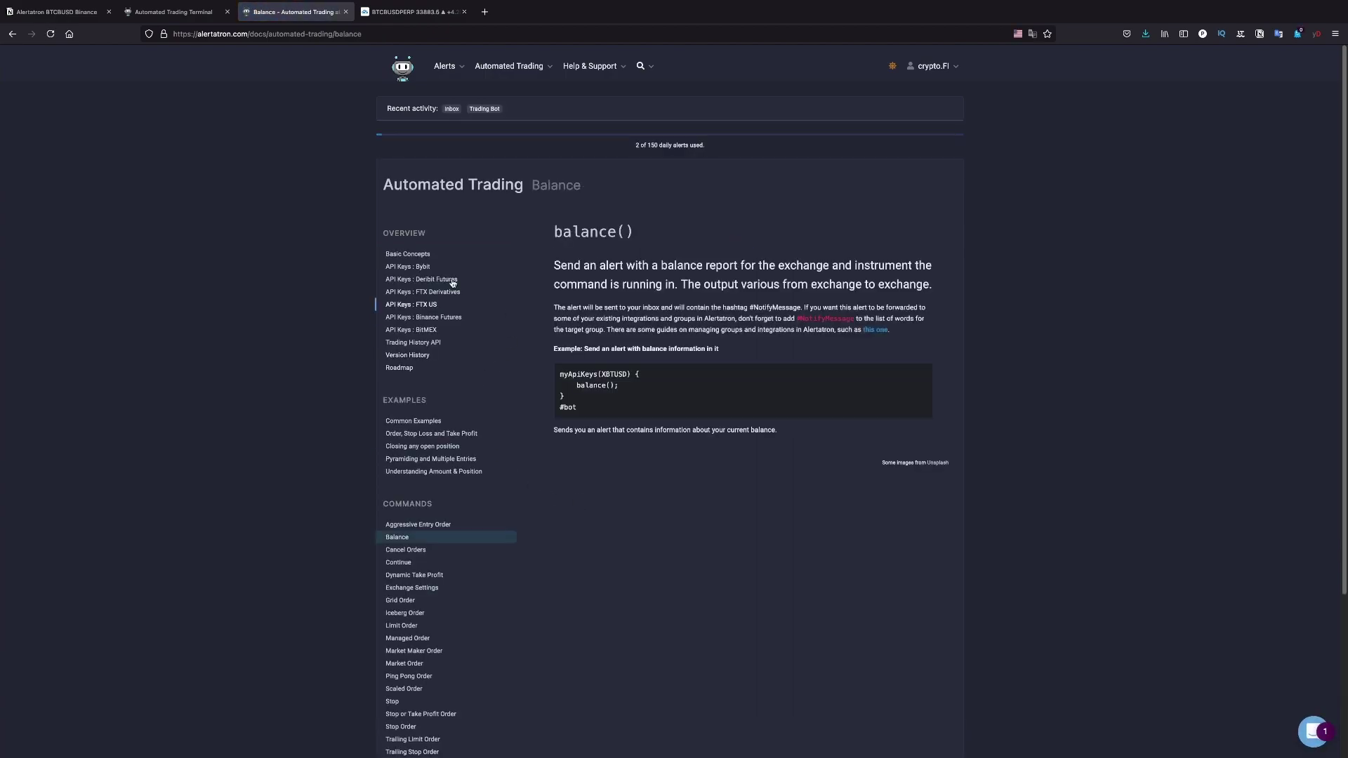
{"action": "triple_click", "coordinate": [587, 407]}
{"action": "key", "text": "ctrl+c"}
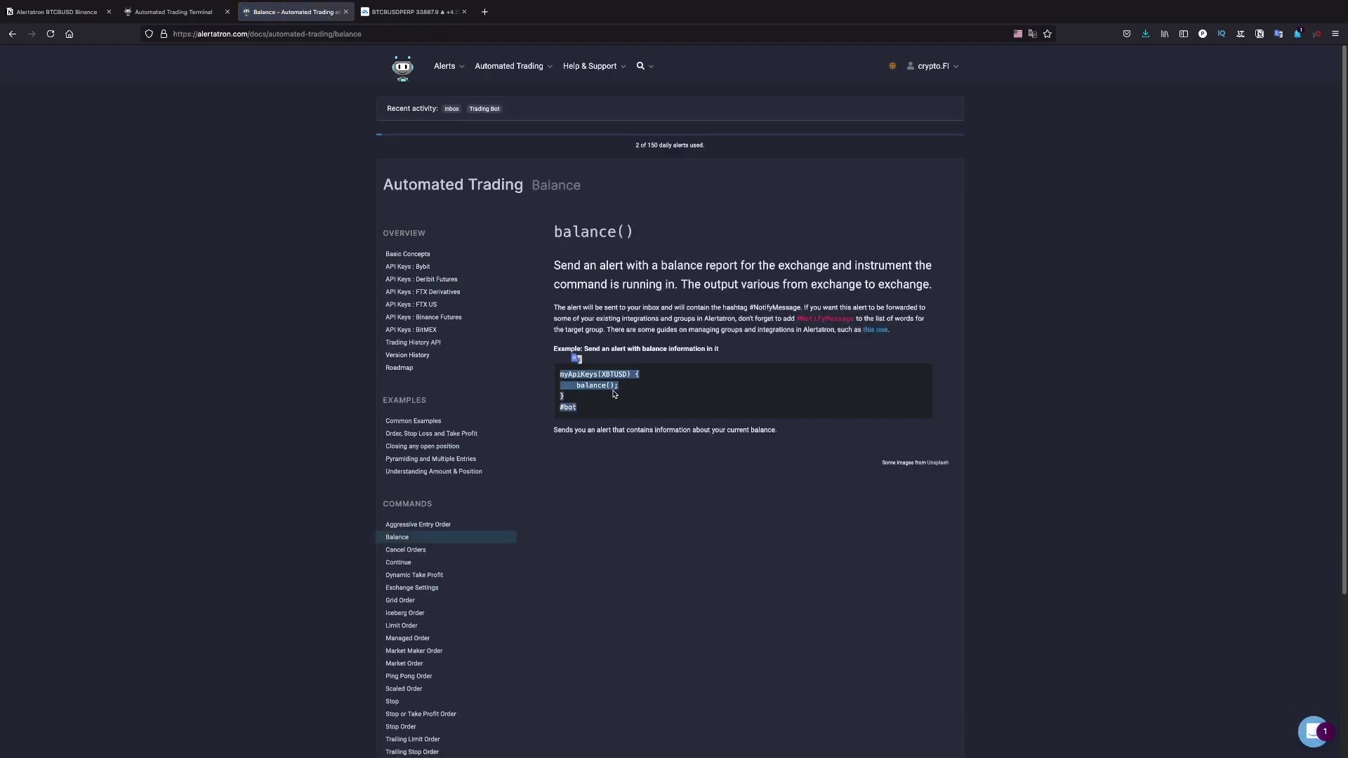
{"action": "left_click", "coordinate": [608, 396]}
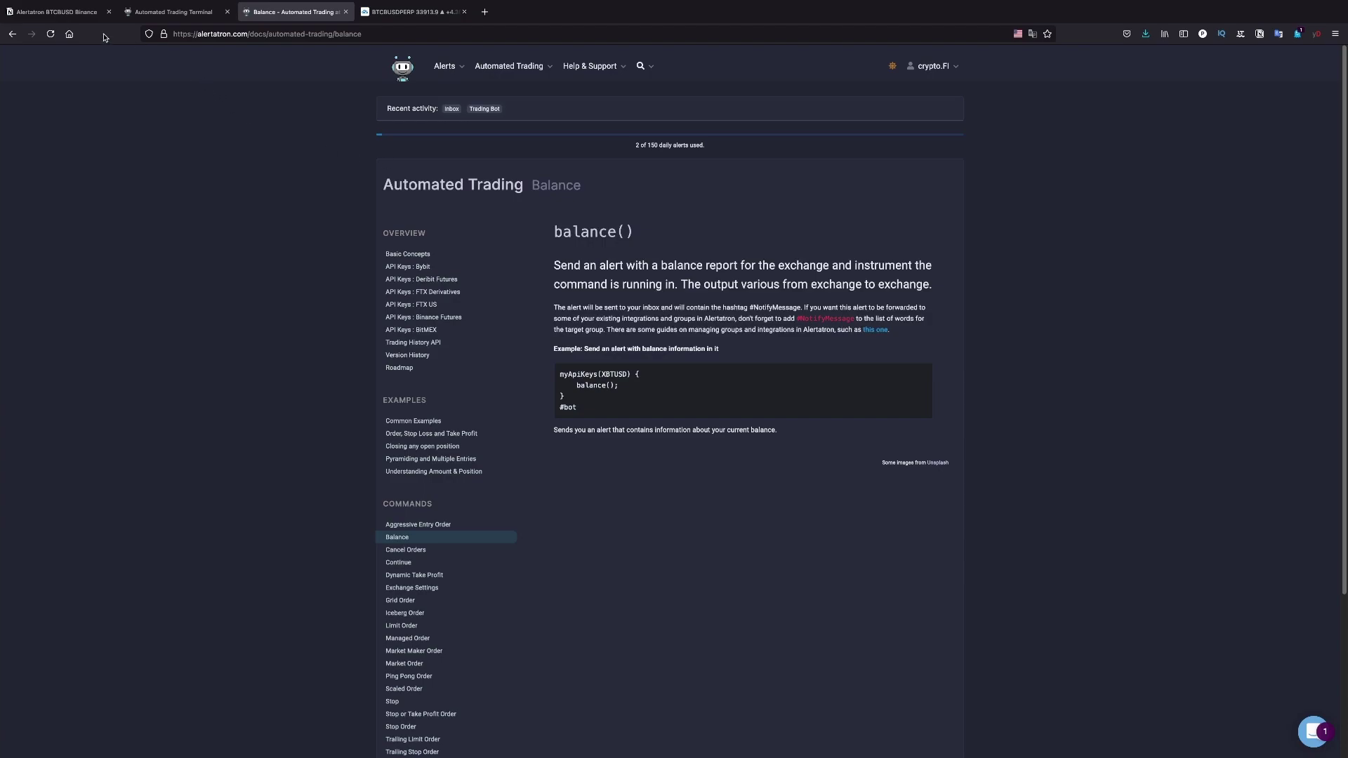
Send an immediate alert named 'Test' containing BinanceF(BTCBUSD) { balance(); } #bot
{"action": "left_click", "coordinate": [184, 23]}
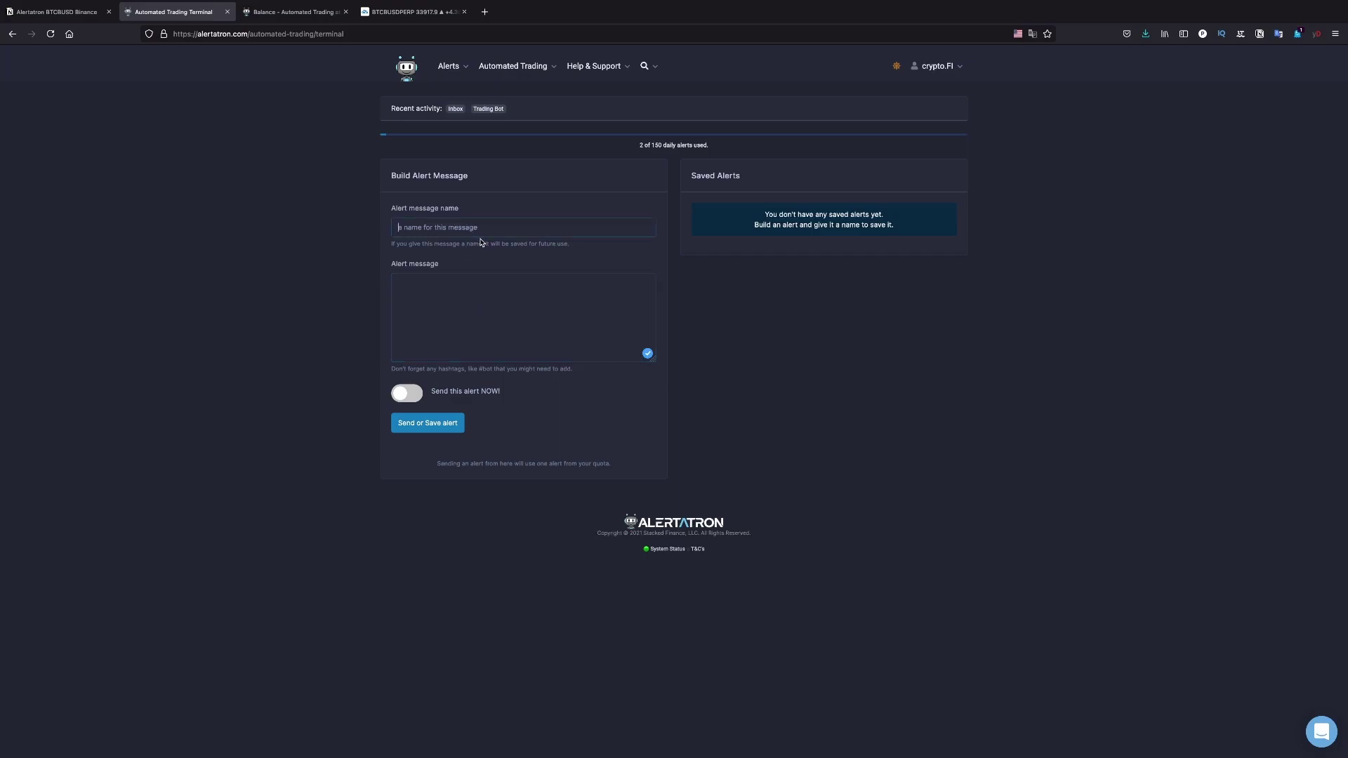
{"action": "type", "text": "Test"}
{"action": "left_click", "coordinate": [456, 311]}
{"action": "key", "text": "ctrl+v"}
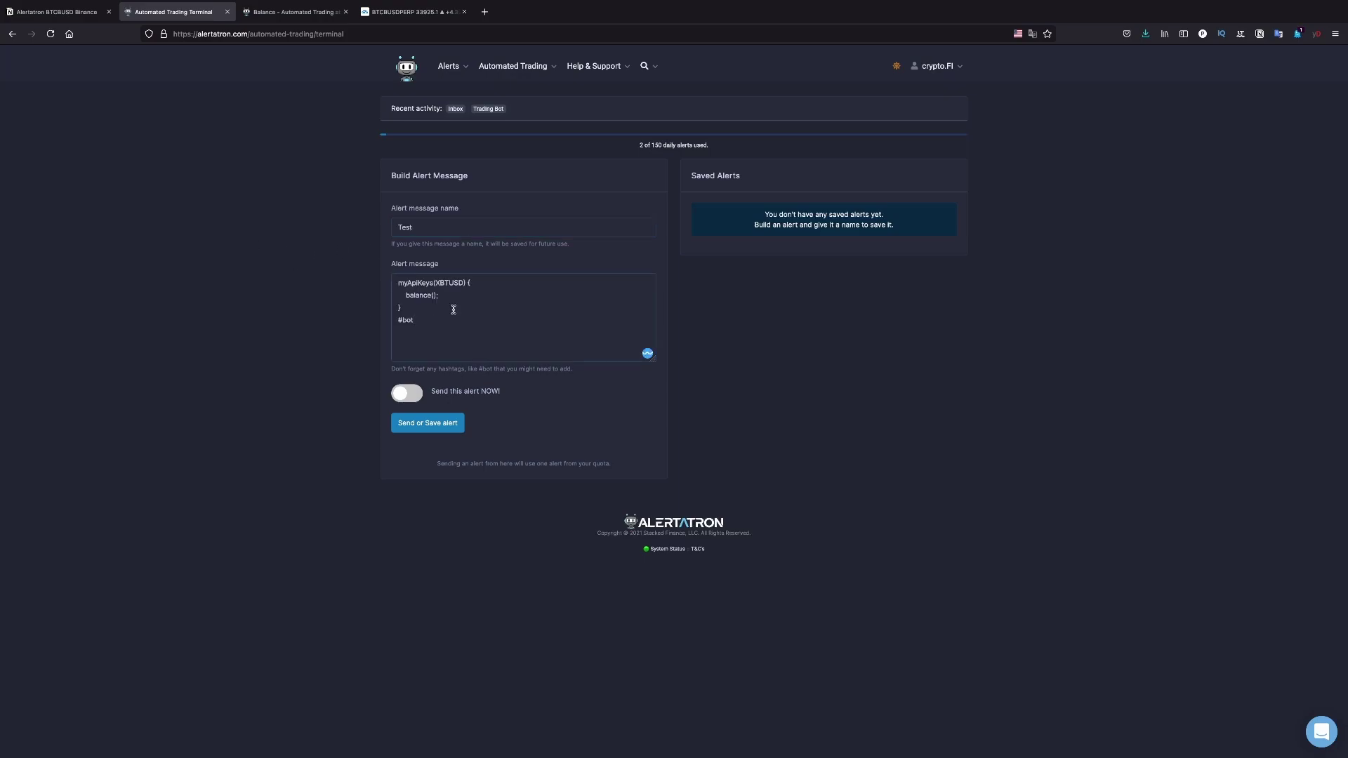
{"action": "left_click_drag", "start_coordinate": [433, 283], "coordinate": [382, 289]}
{"action": "type", "text": "BinanceF"}
{"action": "left_click_drag", "start_coordinate": [459, 283], "coordinate": [433, 281]}
{"action": "type", "text": "BTCBUSD"}
{"action": "left_click", "coordinate": [405, 399]}
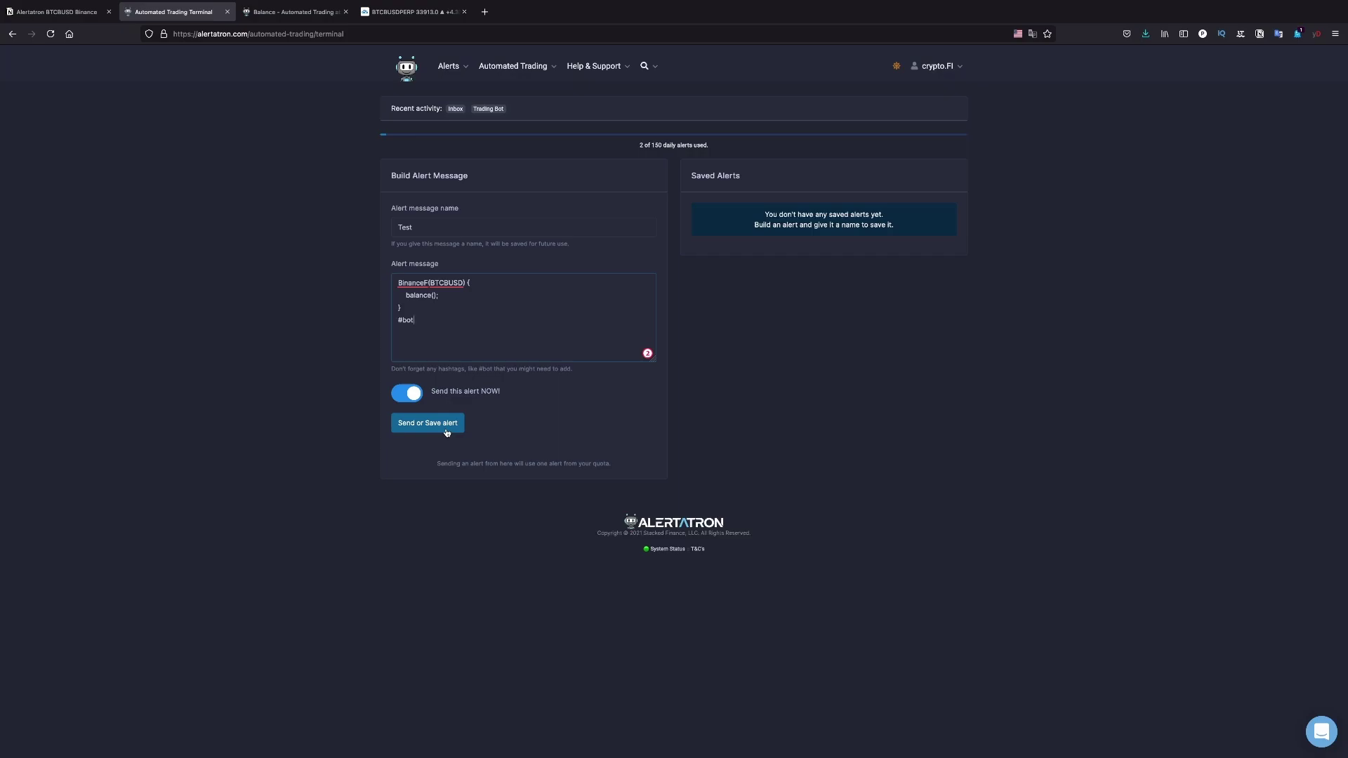
{"action": "left_click", "coordinate": [447, 433]}
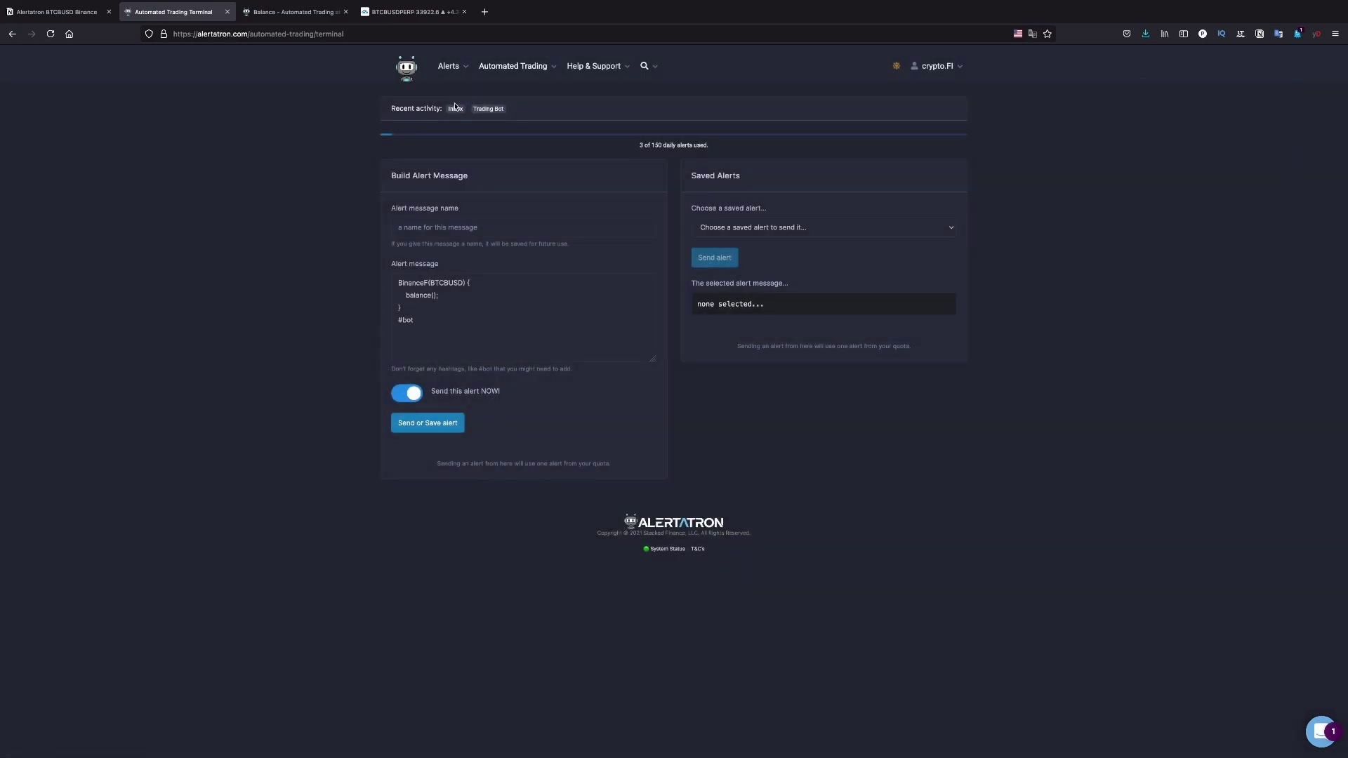
Check the inbox balance reply (USDT 152.00341908, BUSD 100.55825933) and open the Automated Trading menu
{"action": "left_click", "coordinate": [455, 110]}
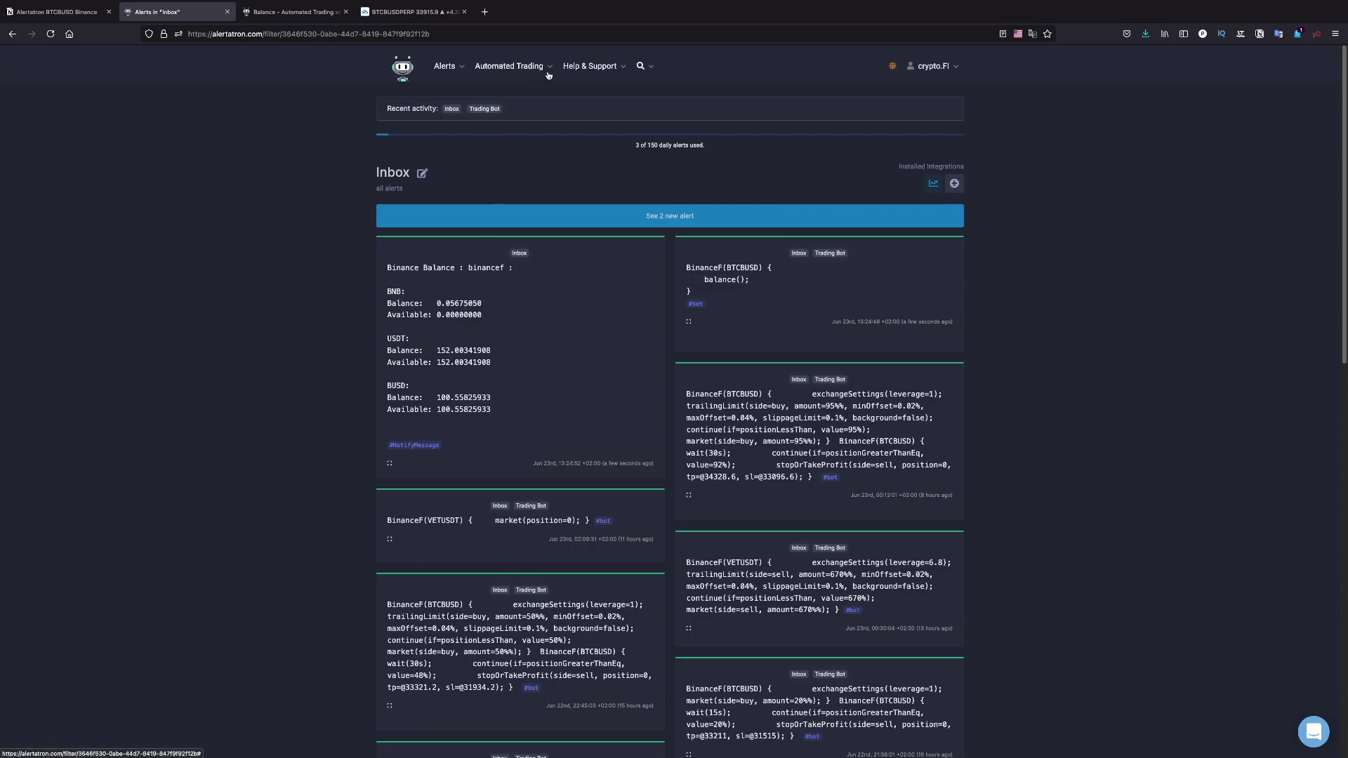
{"action": "left_click", "coordinate": [548, 75]}
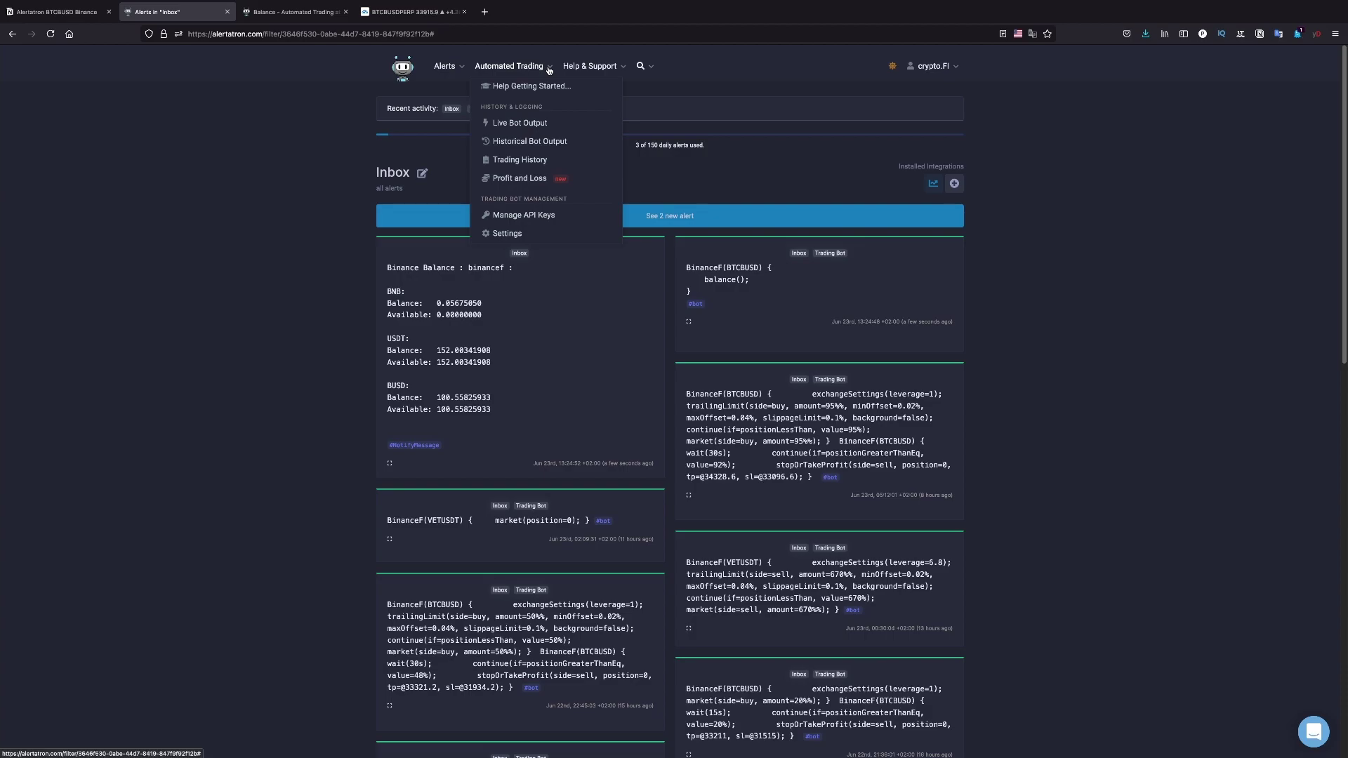
Open Historical Bot Output and scroll through the log to the balance() session output
{"action": "left_click", "coordinate": [587, 149]}
{"action": "scroll", "coordinate": [597, 325], "scroll_direction": "down", "scroll_amount": 8}
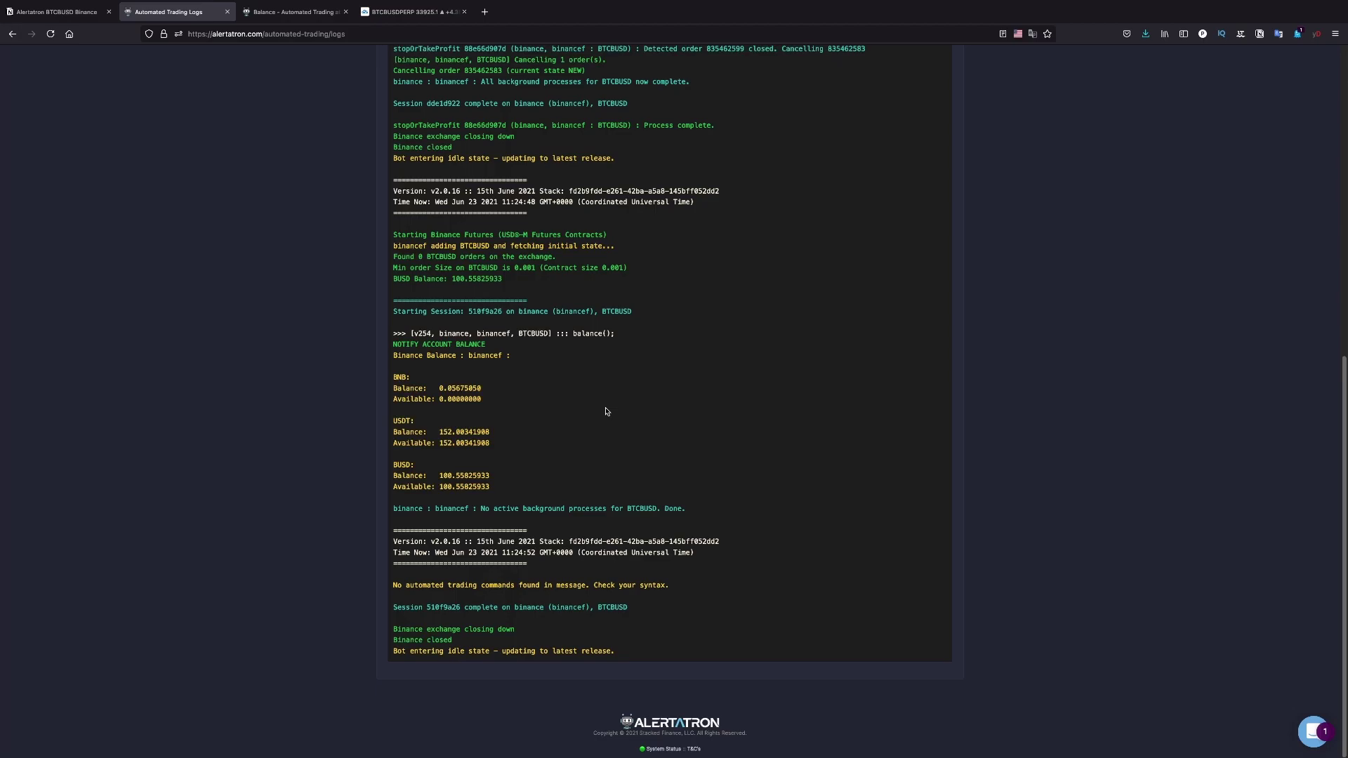
{"action": "scroll", "coordinate": [607, 412], "scroll_direction": "up", "scroll_amount": 8}
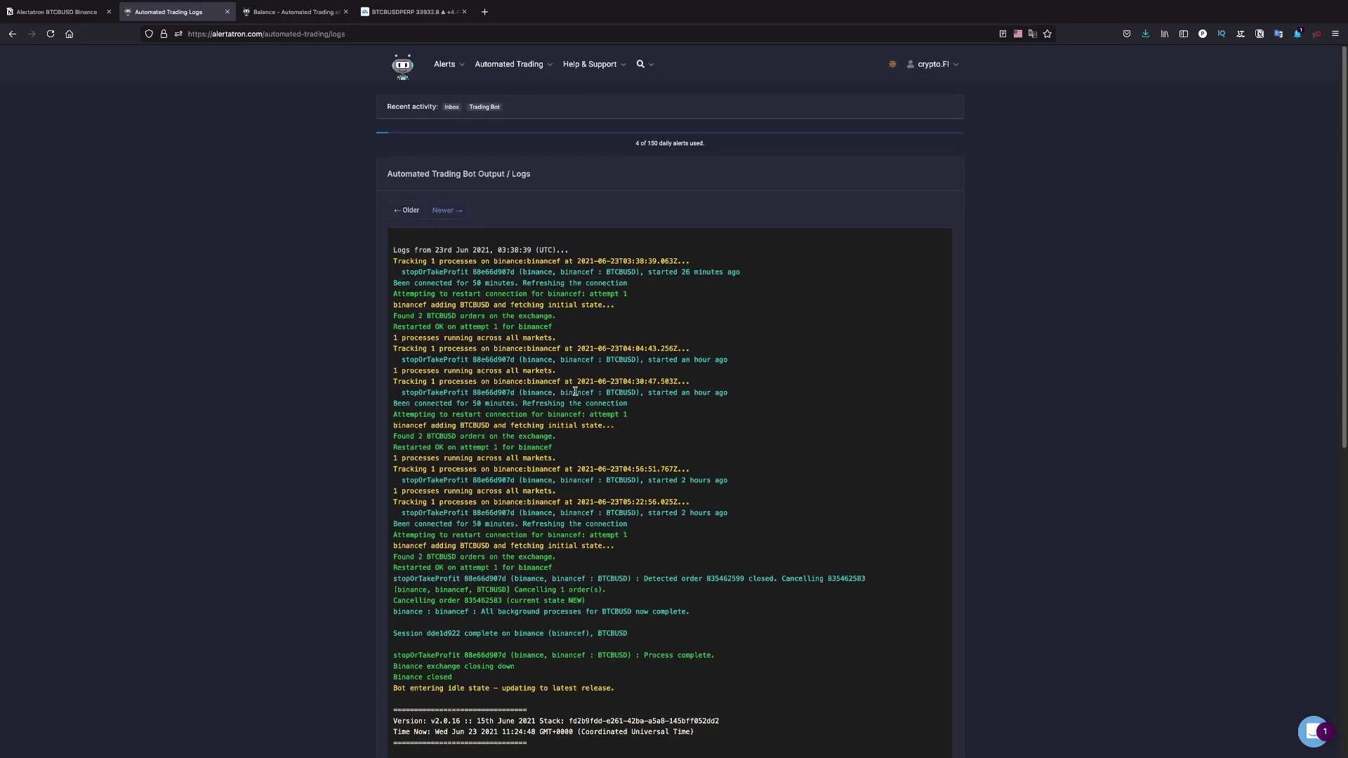
{"action": "scroll", "coordinate": [592, 335], "scroll_direction": "down", "scroll_amount": 10}
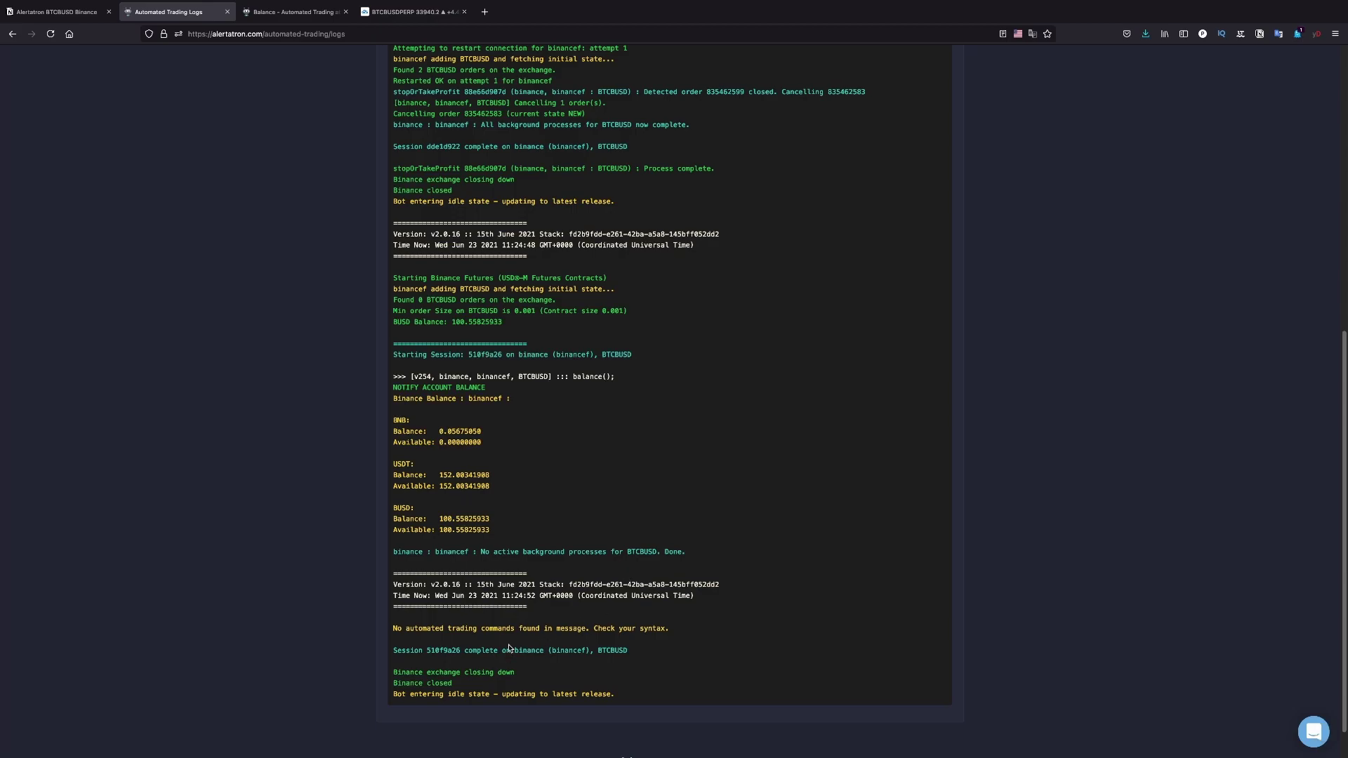
{"action": "scroll", "coordinate": [516, 632], "scroll_direction": "up", "scroll_amount": 6}
{"action": "scroll", "coordinate": [521, 566], "scroll_direction": "up", "scroll_amount": 1}
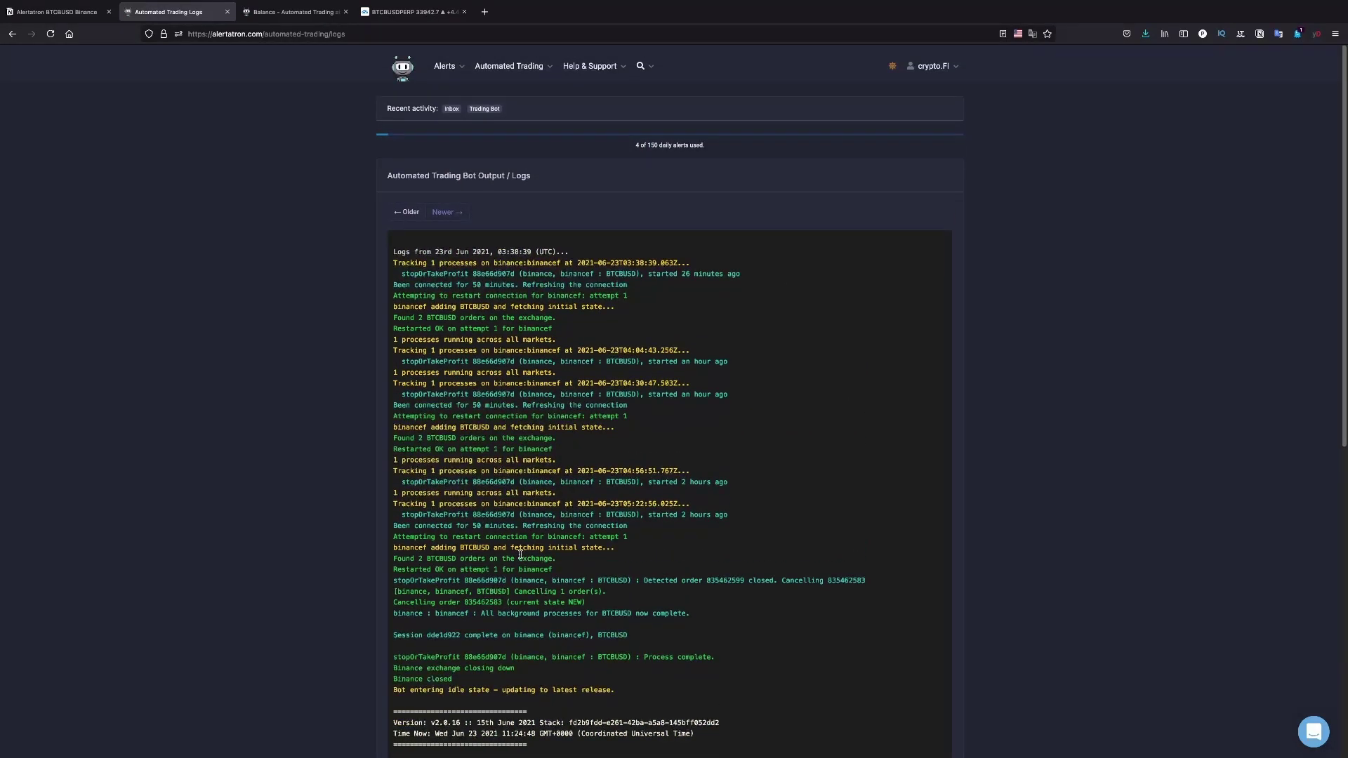
Open the manual alert builder and name the alert 'Test'
{"action": "left_click", "coordinate": [447, 67]}
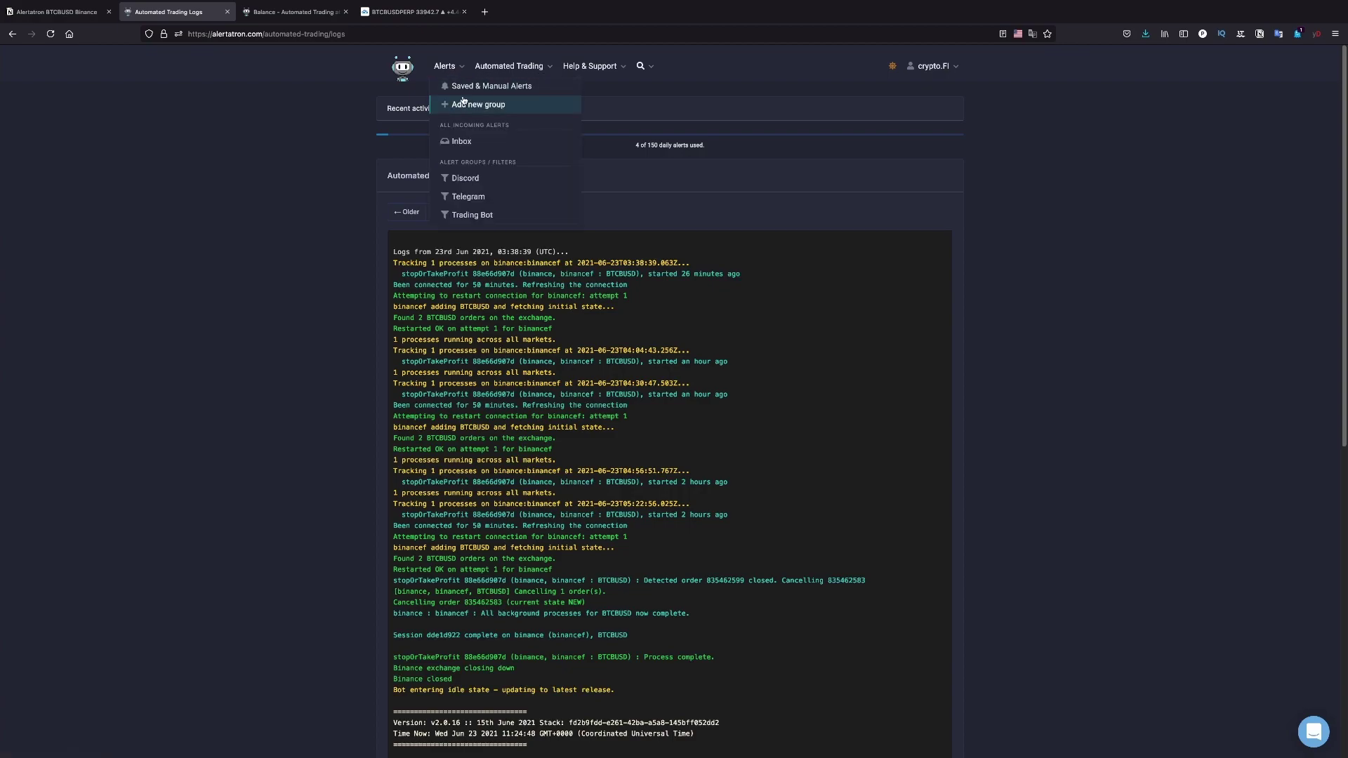
{"action": "left_click", "coordinate": [476, 87]}
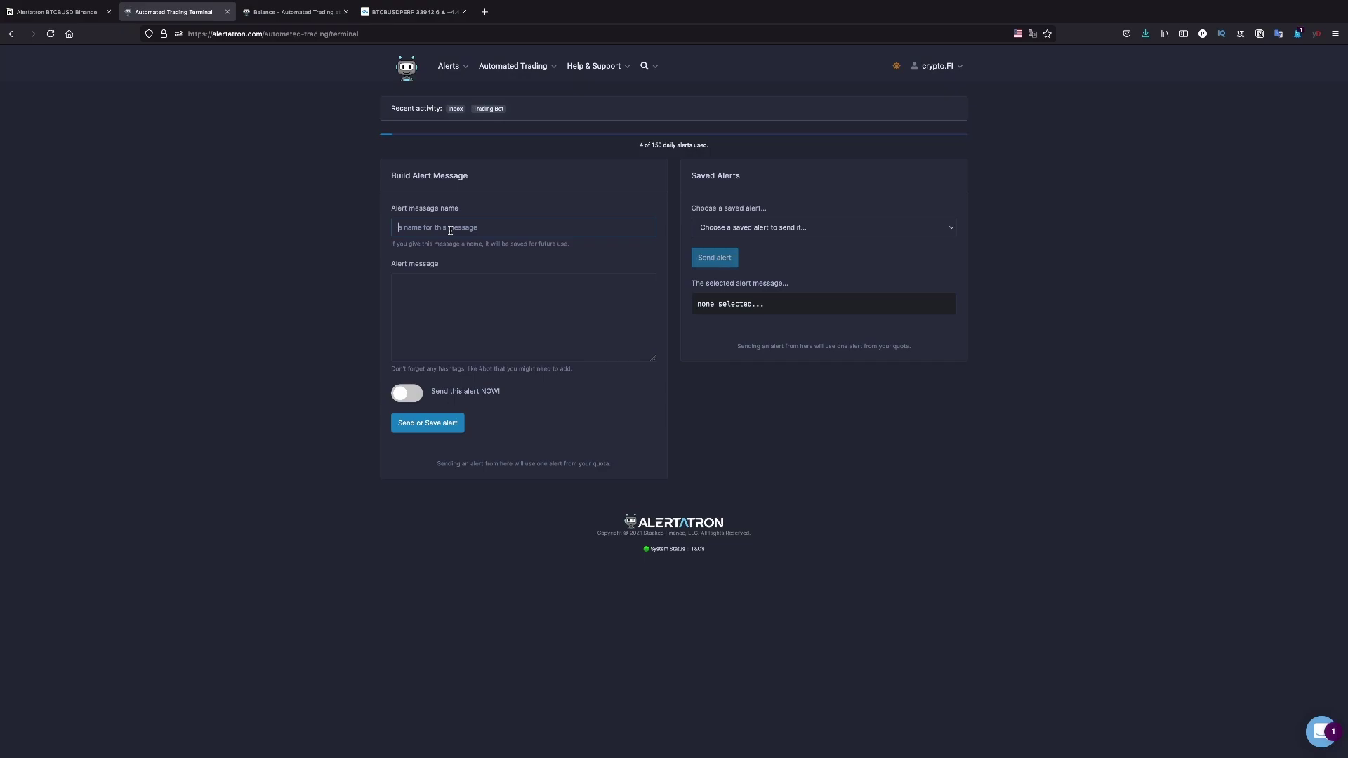
{"action": "type", "text": "Test"}
{"action": "key", "text": "Escape"}
Turn the pasted balance template into BinanceF(ETHUSDT) { balance(); } #bot
{"action": "left_click", "coordinate": [430, 280]}
{"action": "type", "text": "myApiKeys(XBTUSD) {   balance(); } #bot"}
{"action": "left_click_drag", "start_coordinate": [433, 283], "coordinate": [365, 280]}
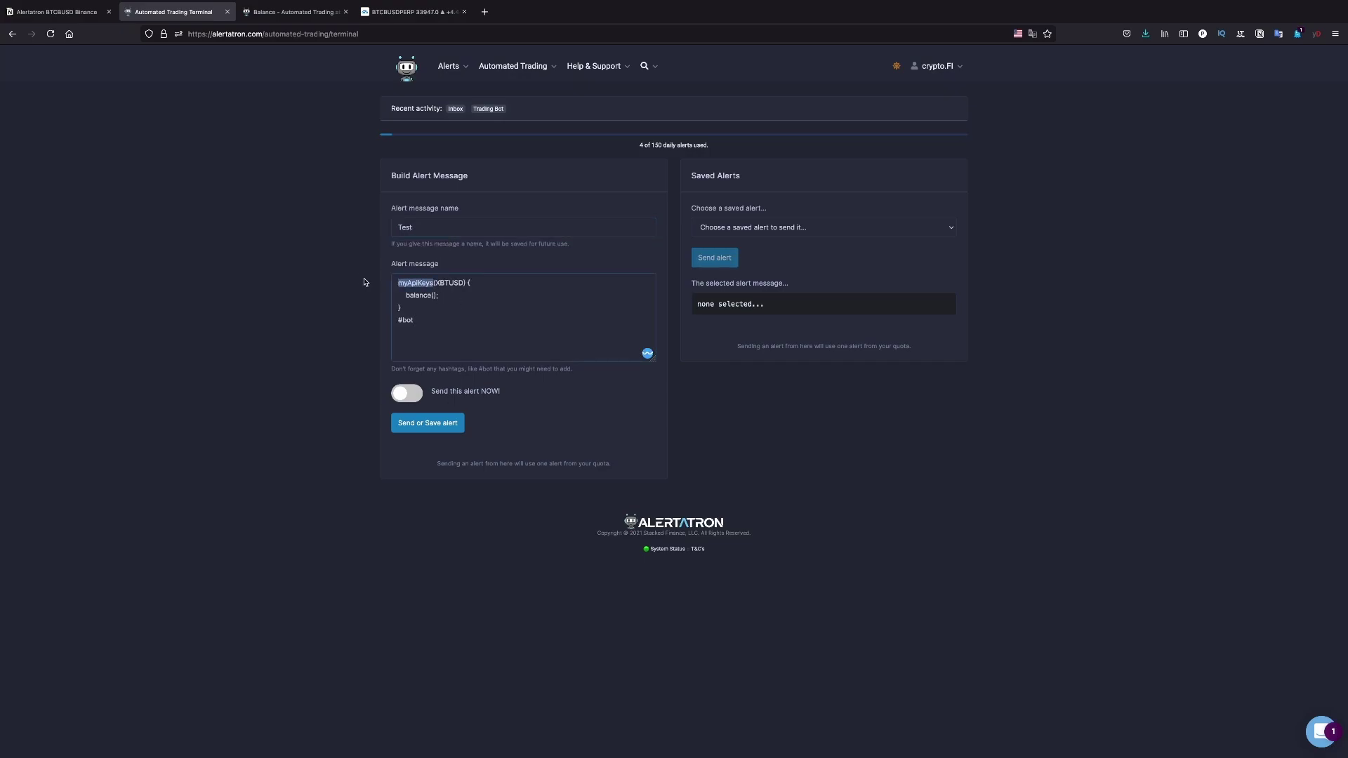
{"action": "type", "text": "BinanceF"}
{"action": "left_click_drag", "start_coordinate": [460, 283], "coordinate": [434, 279]}
{"action": "key", "text": "BackSpace"}
{"action": "key", "text": "BackSpace"}
{"action": "type", "text": "ETH"}
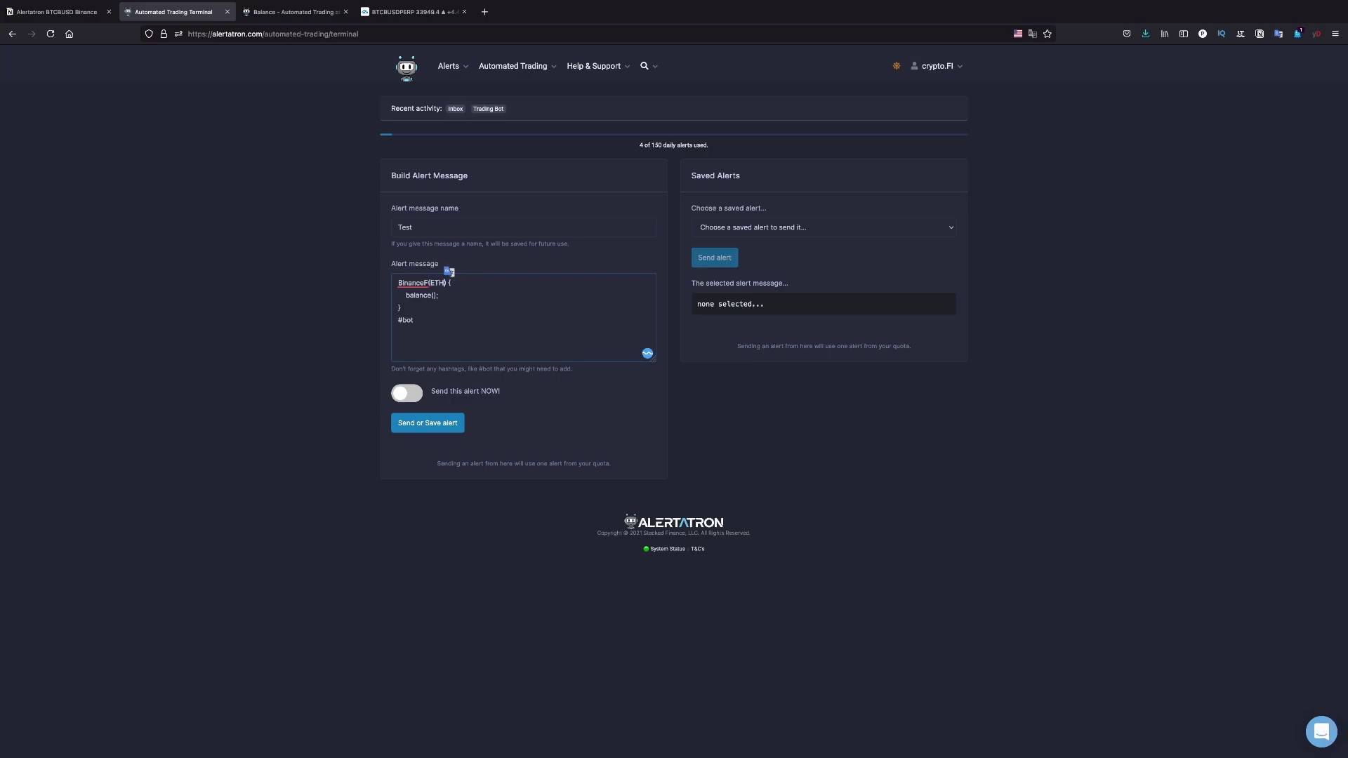
{"action": "type", "text": "USDT"}
Enable 'Send this alert NOW!' and send and save the alert
{"action": "key", "text": "Tab"}
{"action": "key", "text": "space"}
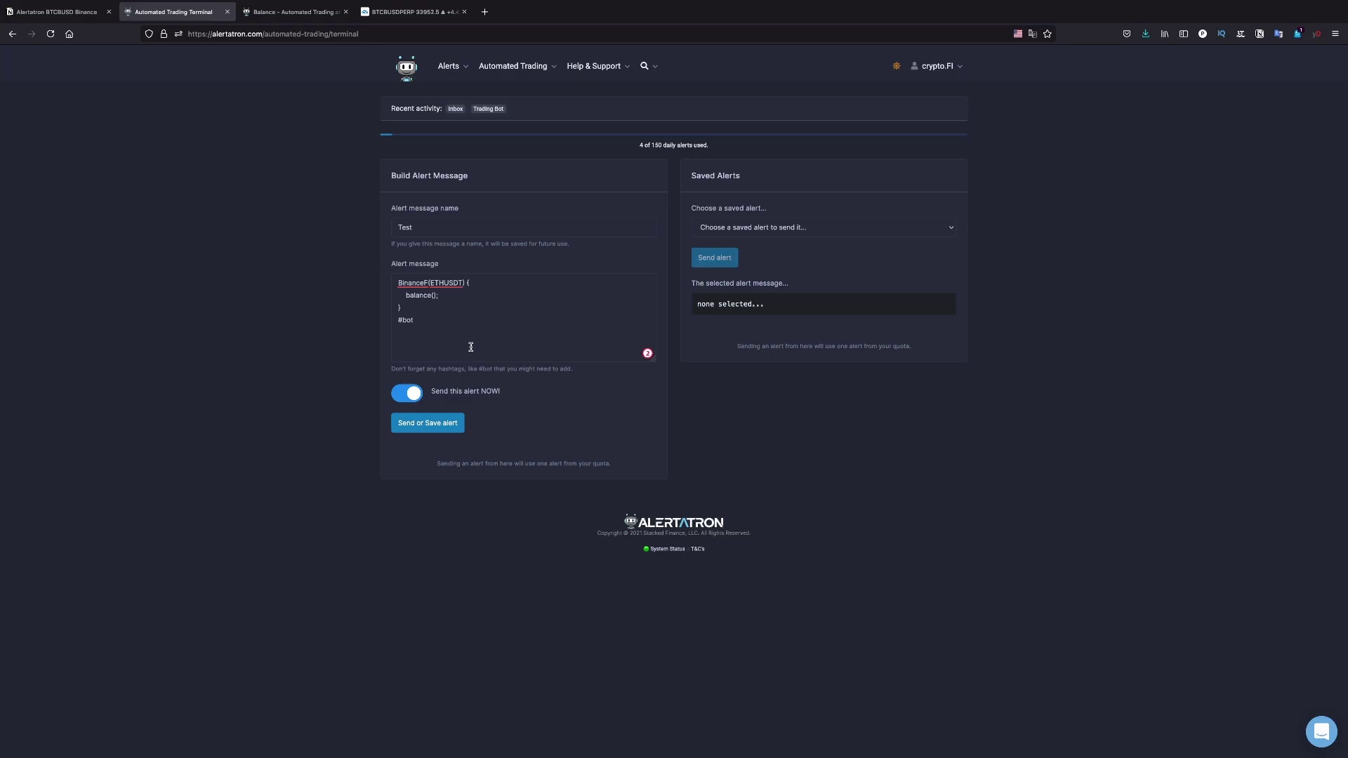
{"action": "left_click", "coordinate": [433, 420]}
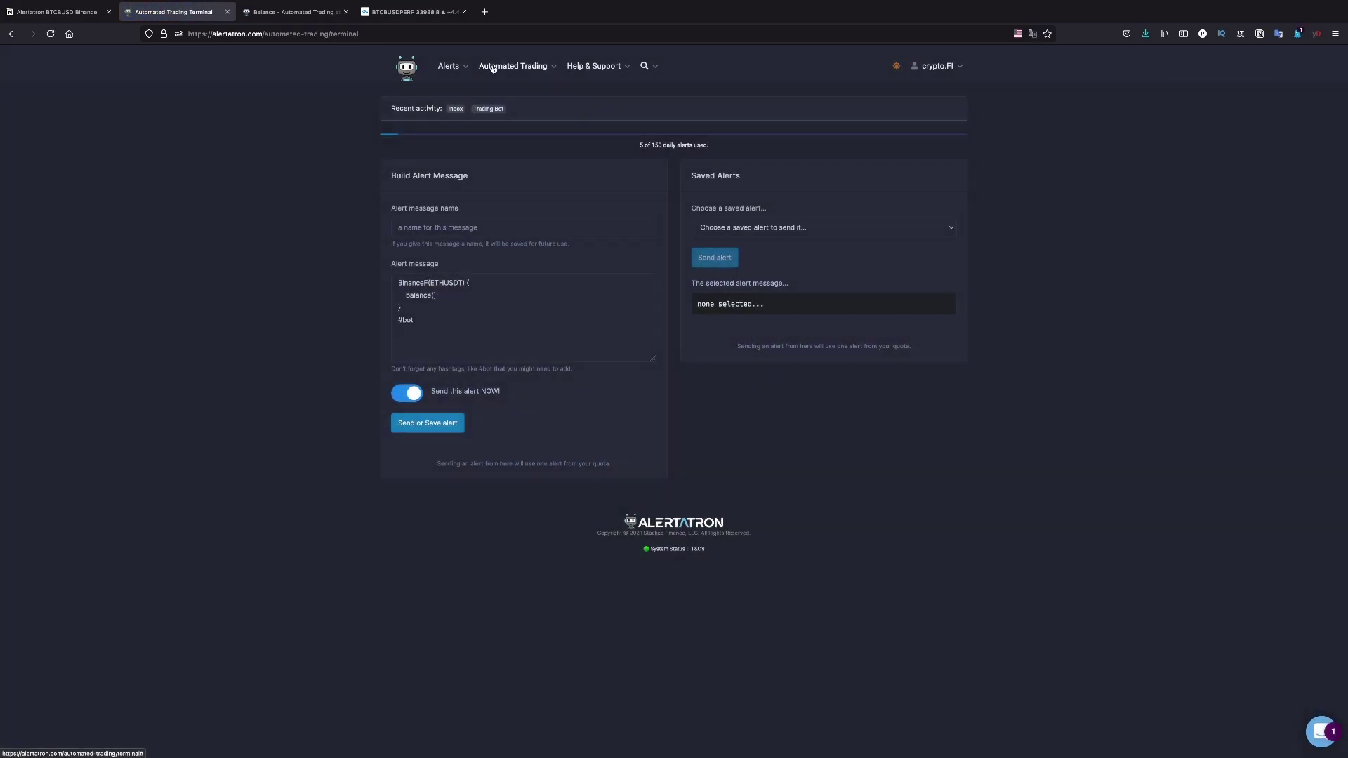
Open Historical Bot Output and review the ETHUSDT balance() session showing USDT 152.00341908 and BUSD 100.55825933
{"action": "left_click", "coordinate": [509, 65]}
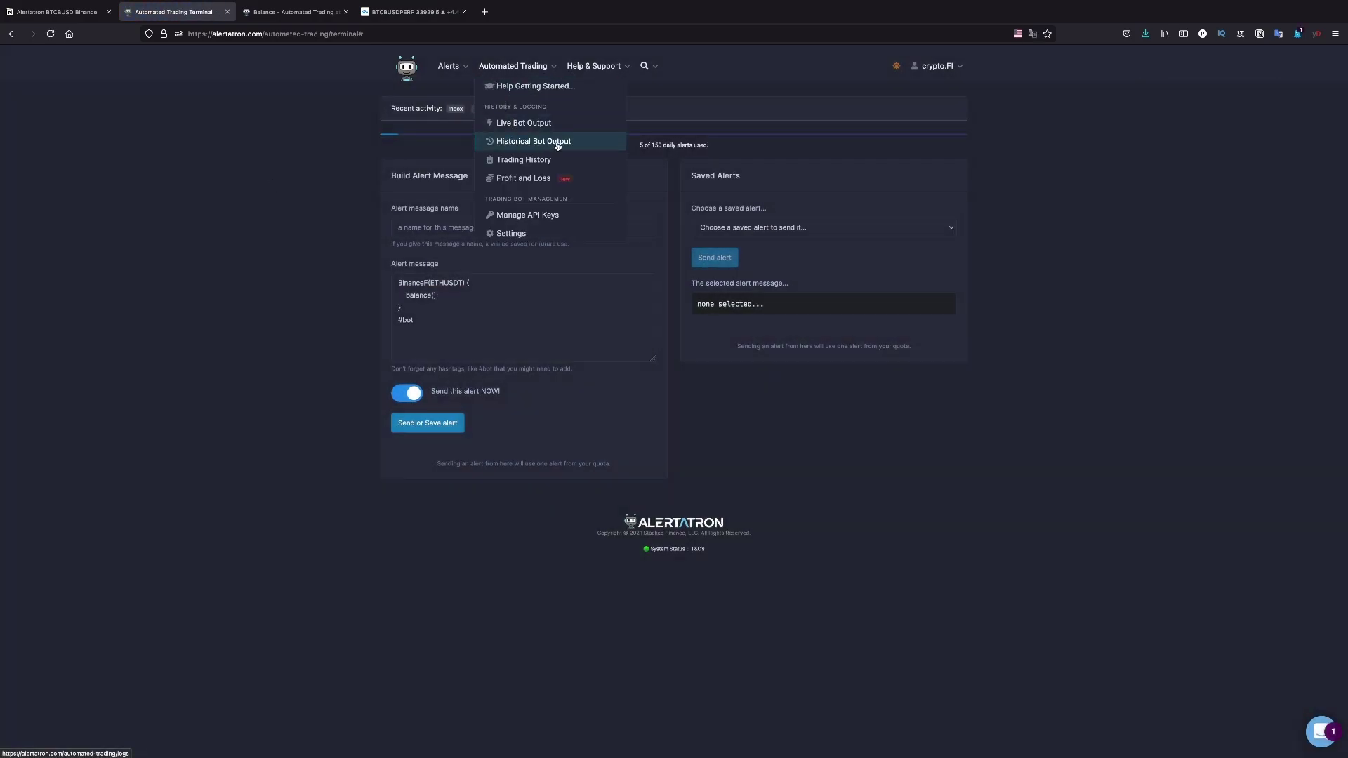
{"action": "left_click", "coordinate": [527, 144]}
{"action": "left_click", "coordinate": [516, 143]}
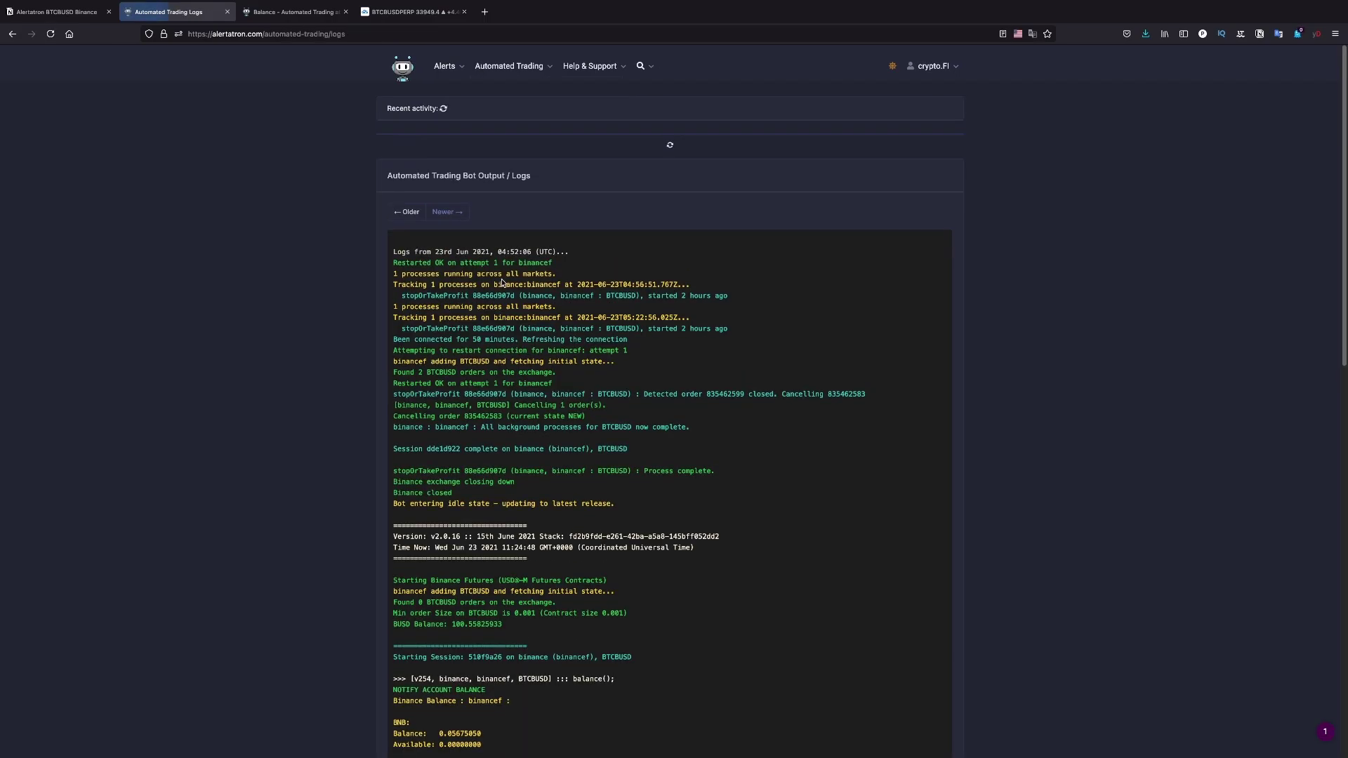
{"action": "scroll", "coordinate": [417, 473], "scroll_direction": "down", "scroll_amount": 8}
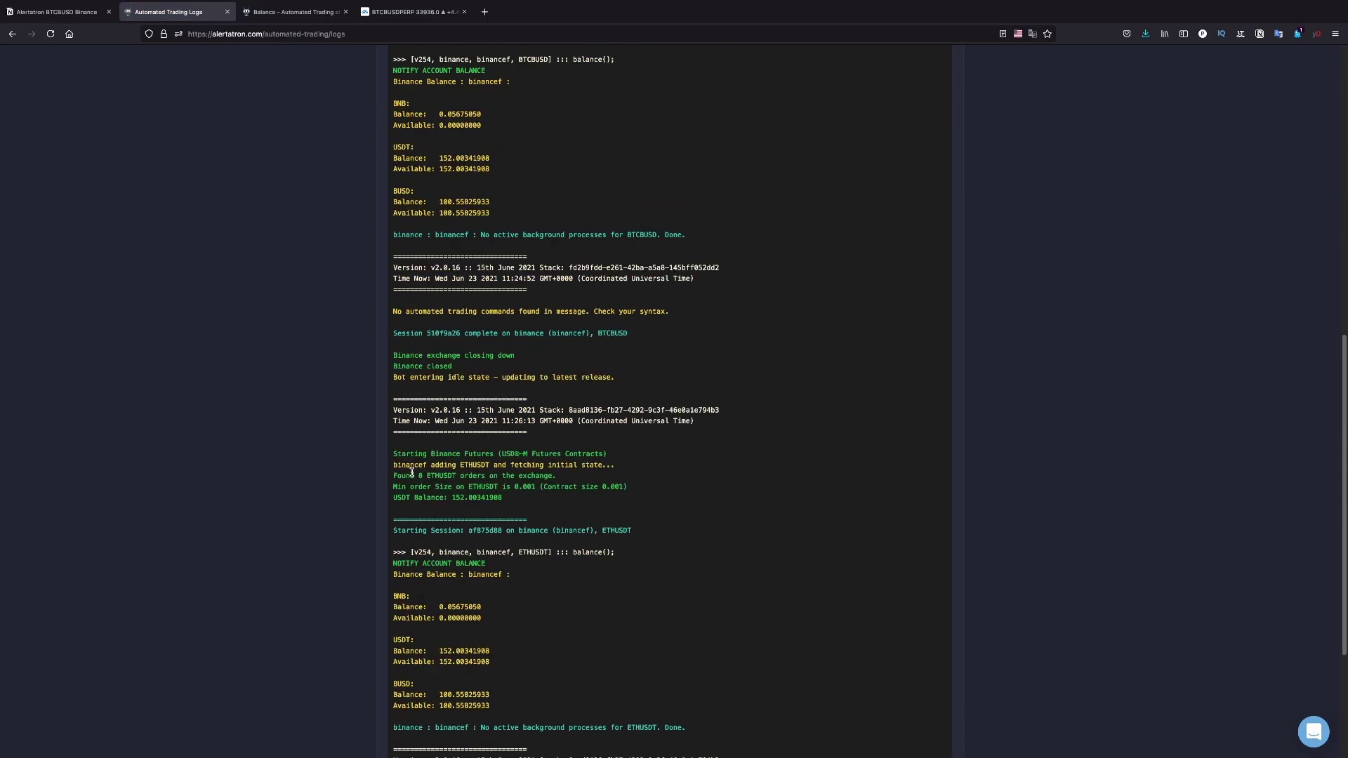
{"action": "left_click_drag", "start_coordinate": [398, 453], "coordinate": [413, 475]}
{"action": "left_click", "coordinate": [413, 475]}
{"action": "left_click_drag", "start_coordinate": [517, 499], "coordinate": [464, 476]}
{"action": "left_click", "coordinate": [466, 476]}
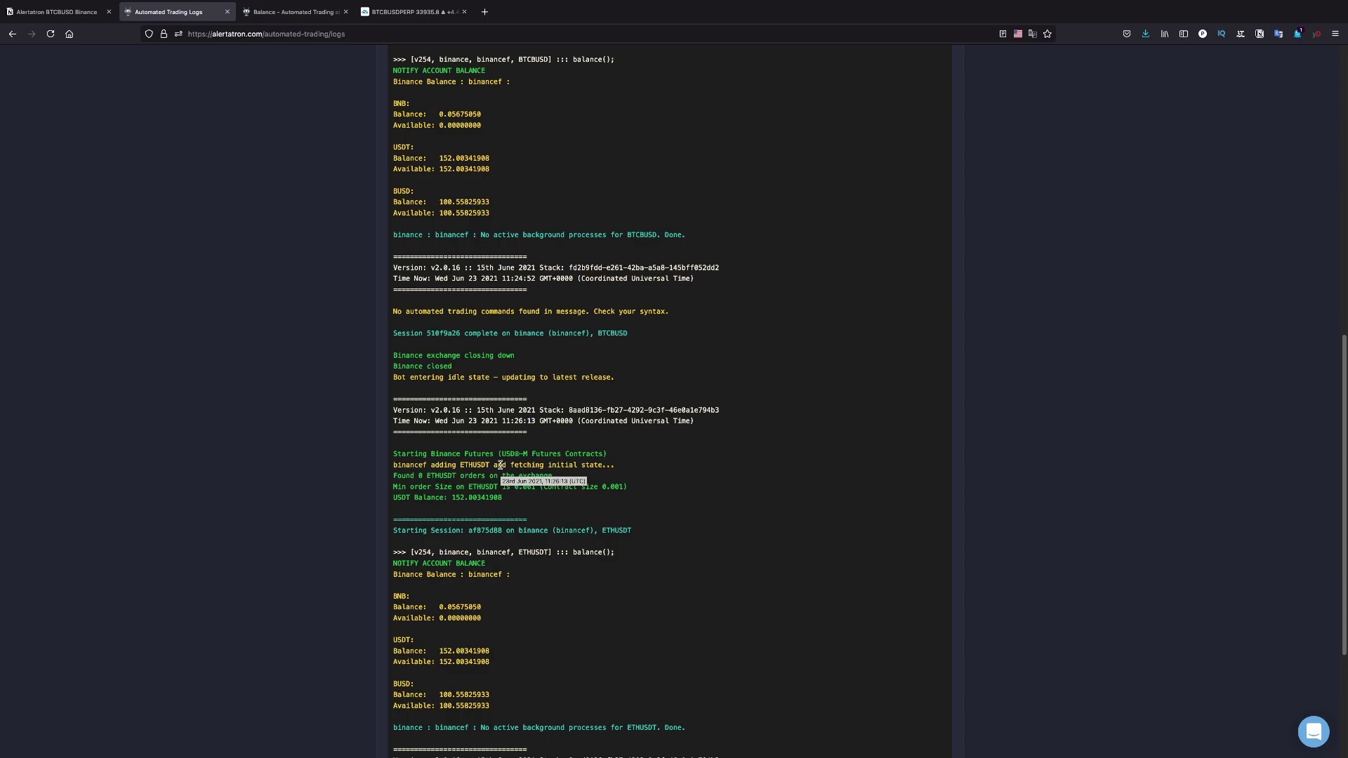
{"action": "scroll", "coordinate": [513, 474], "scroll_direction": "down", "scroll_amount": 3}
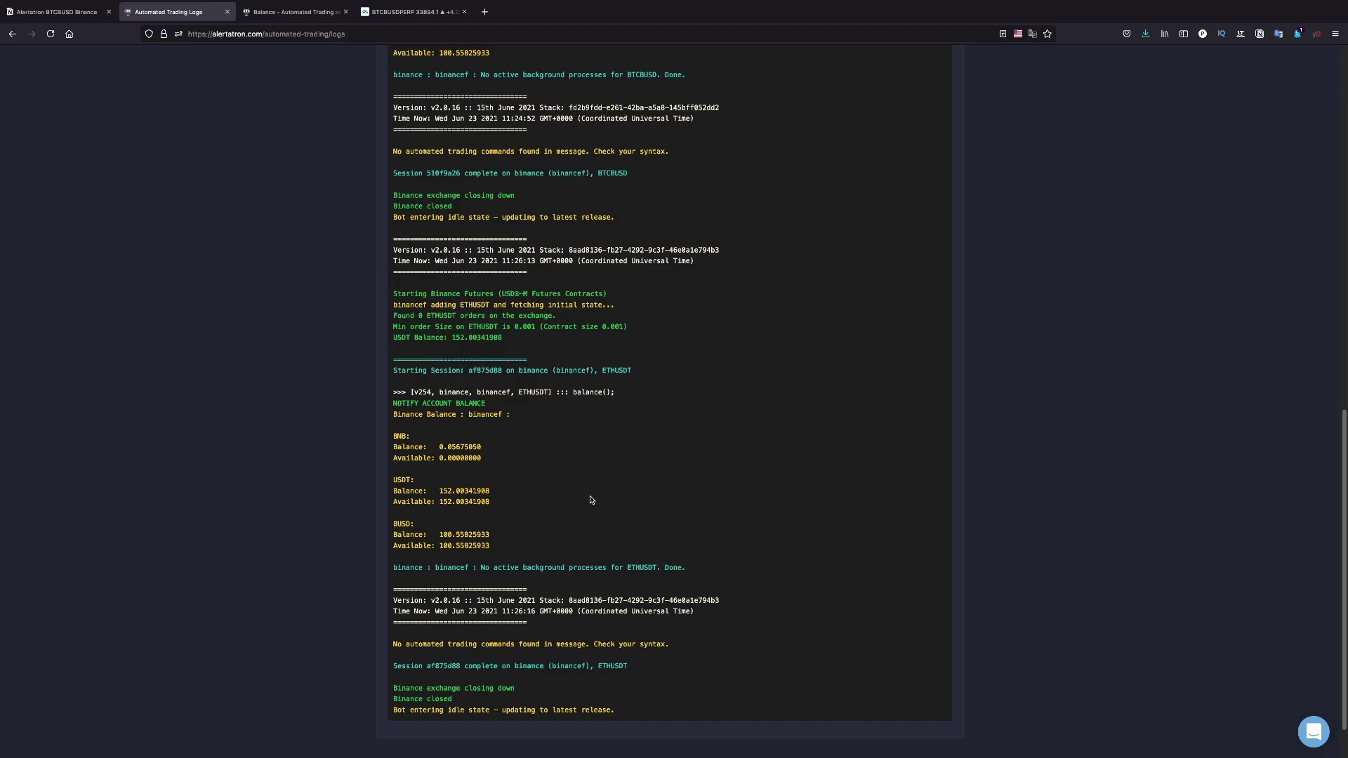
{"action": "scroll", "coordinate": [590, 500], "scroll_direction": "up", "scroll_amount": 15}
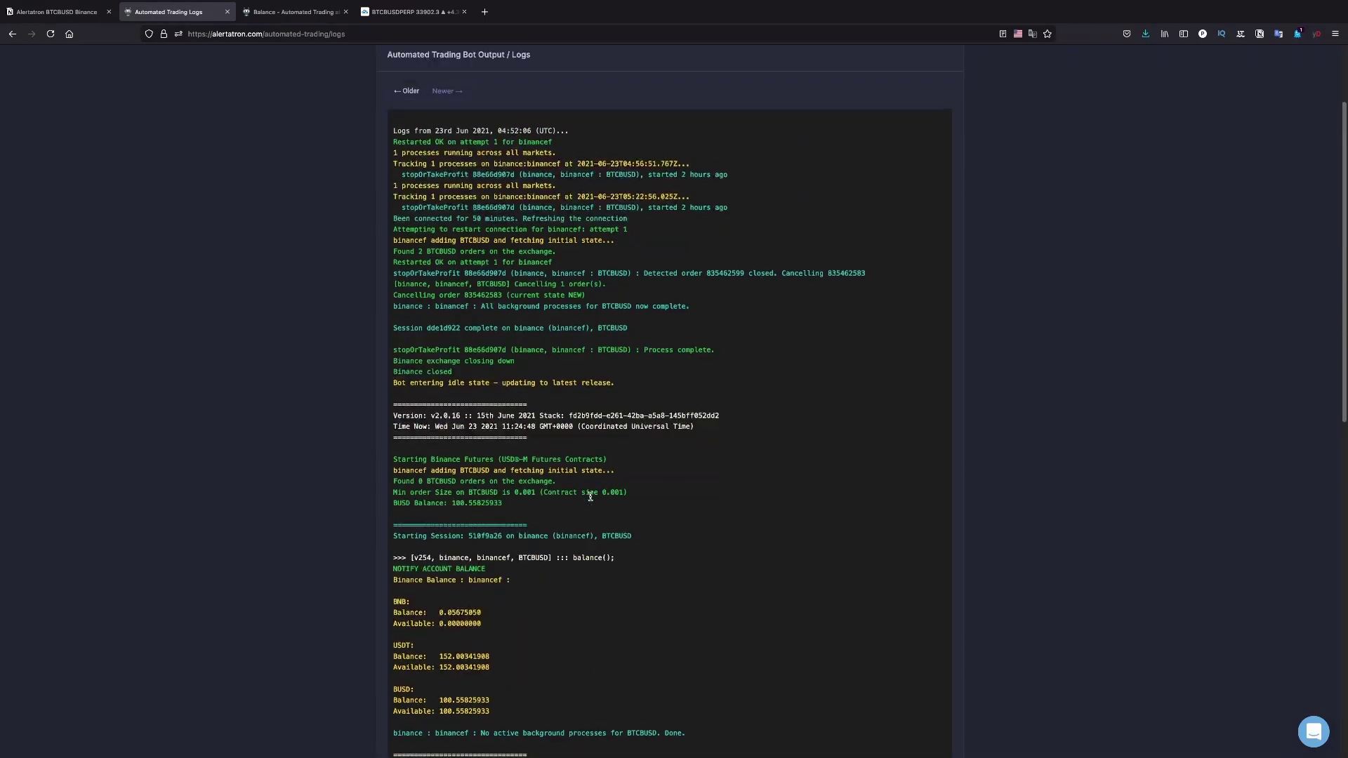
{"action": "scroll", "coordinate": [590, 500], "scroll_direction": "up", "scroll_amount": 3}
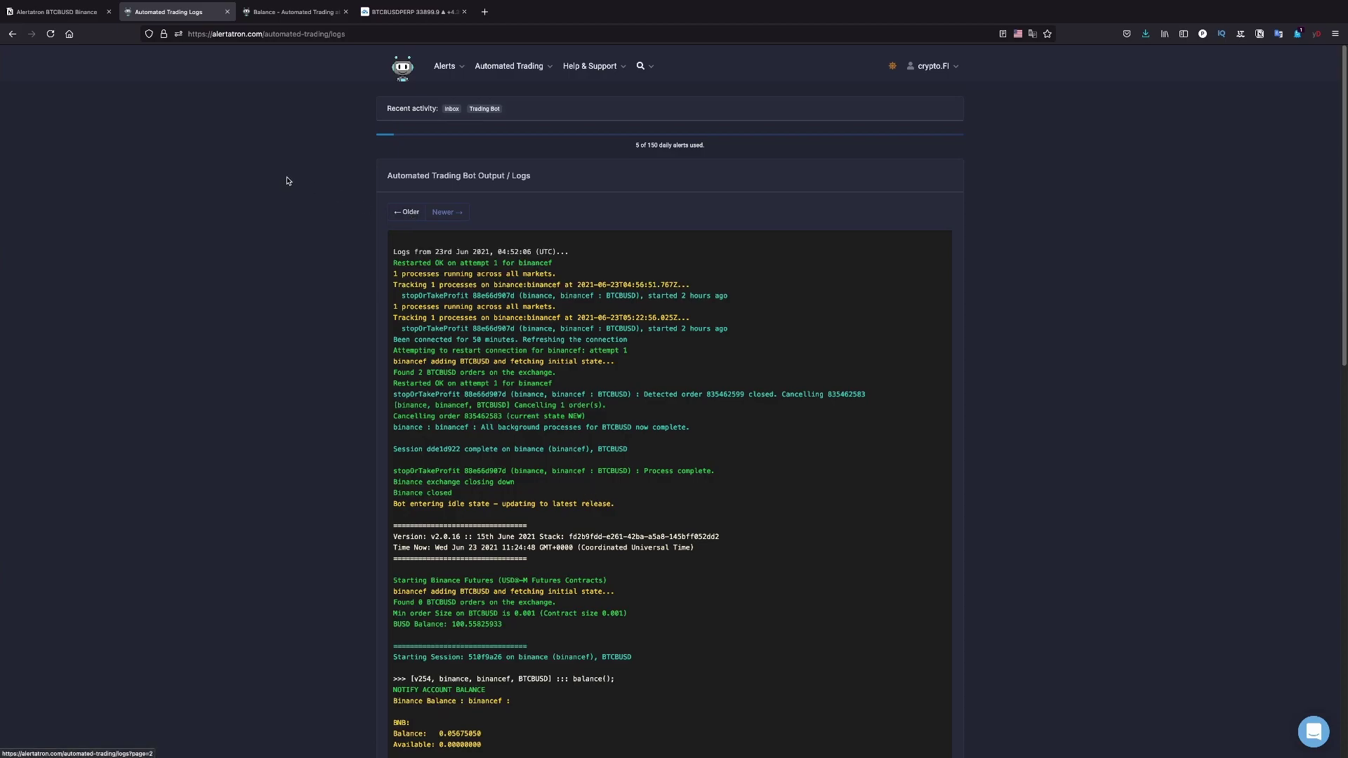
Return to the TradingView BTCBUSDPERP tab and move the Edit Alert dialog higher up
{"action": "left_click", "coordinate": [386, 14]}
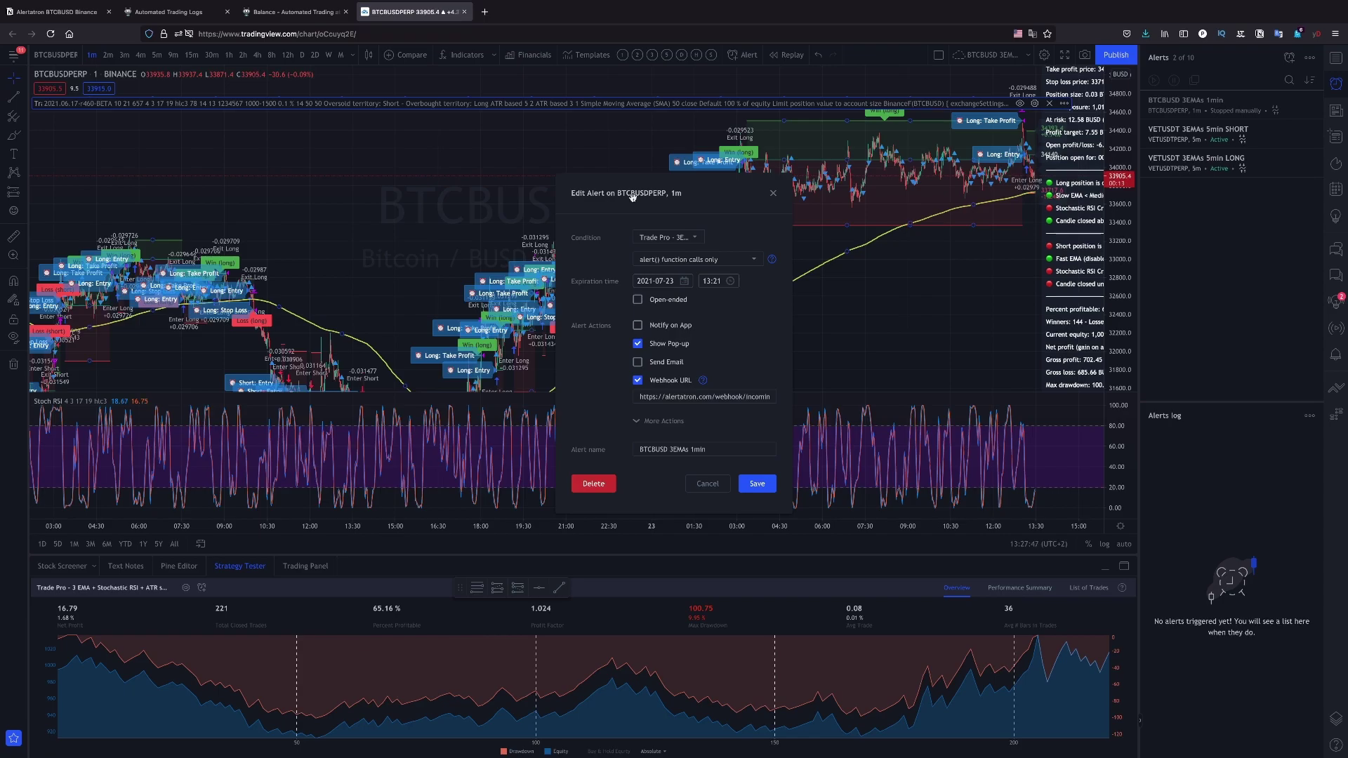
{"action": "left_click_drag", "start_coordinate": [632, 197], "coordinate": [630, 145]}
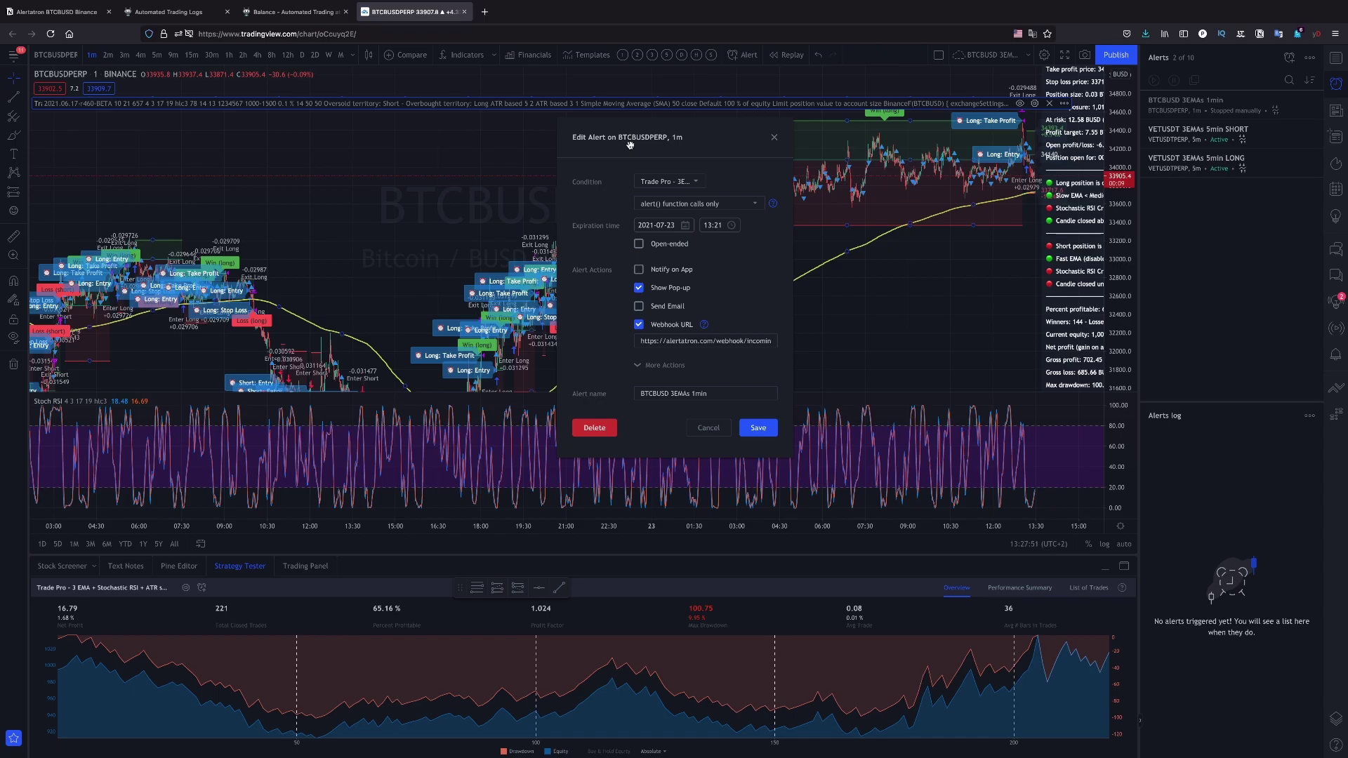